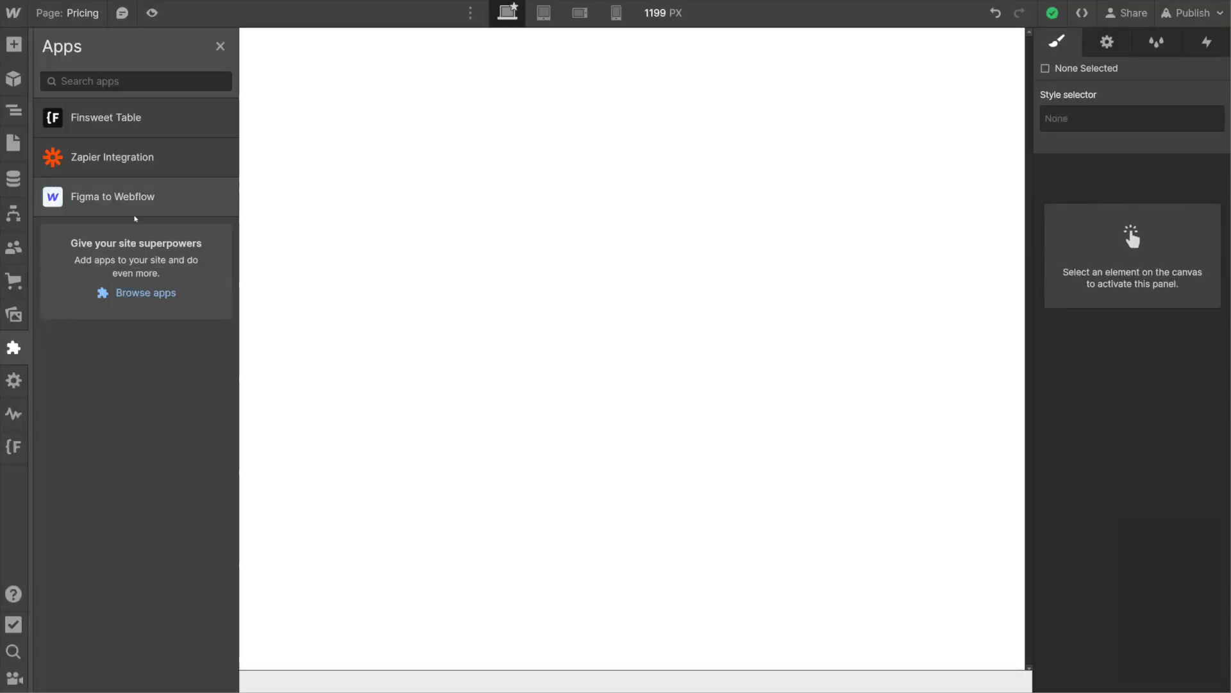
Launch the Finsweet Table app and move its builder window further left
mouse_move(173, 131)
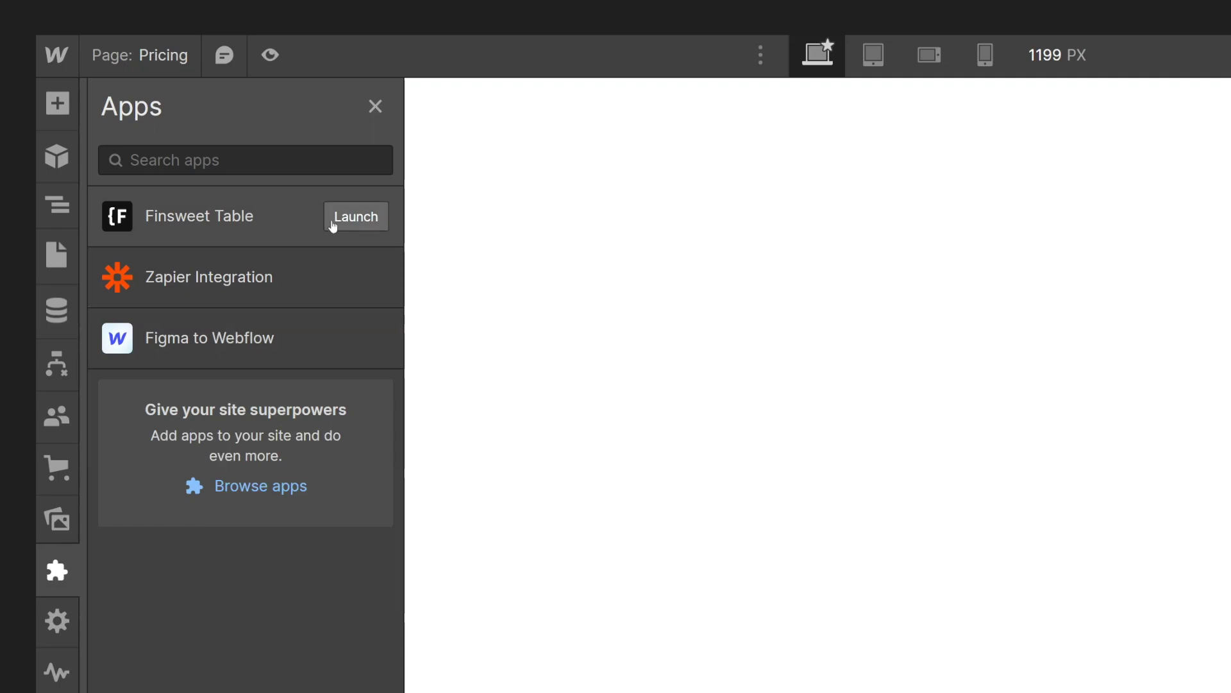
left_click(363, 221)
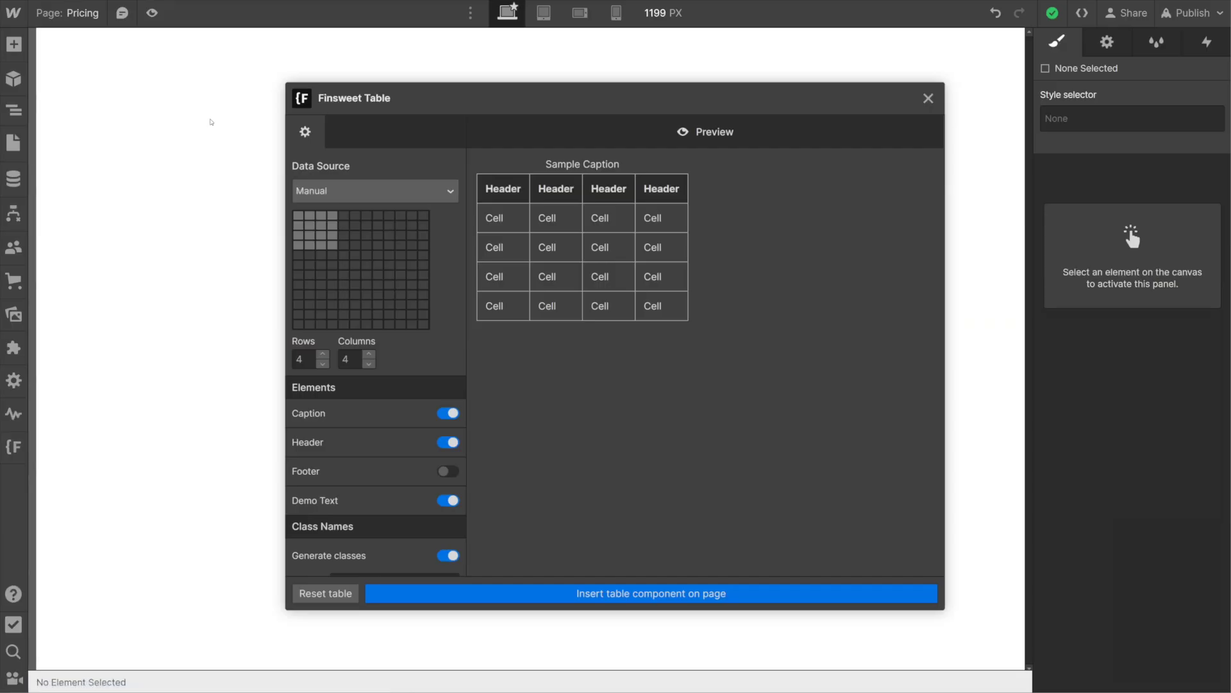
left_click_drag(404, 99, 201, 80)
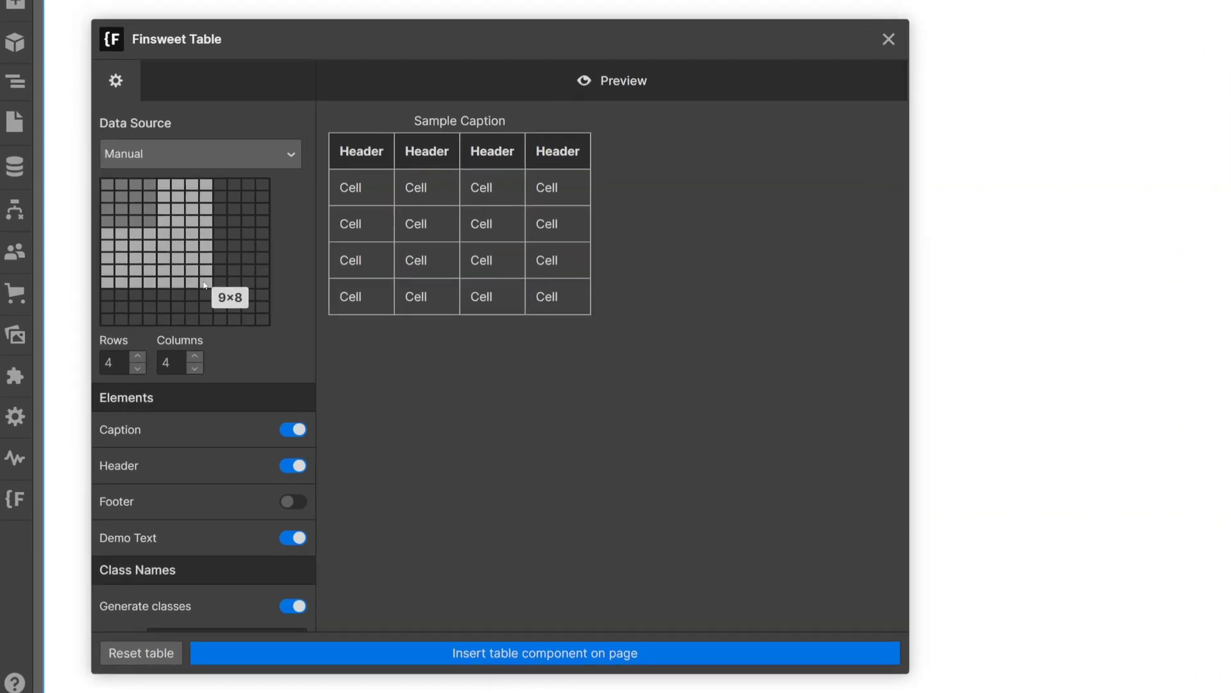
Set a 6×6 table with Spreadsheet data source, a footer row and no header row
left_click(181, 249)
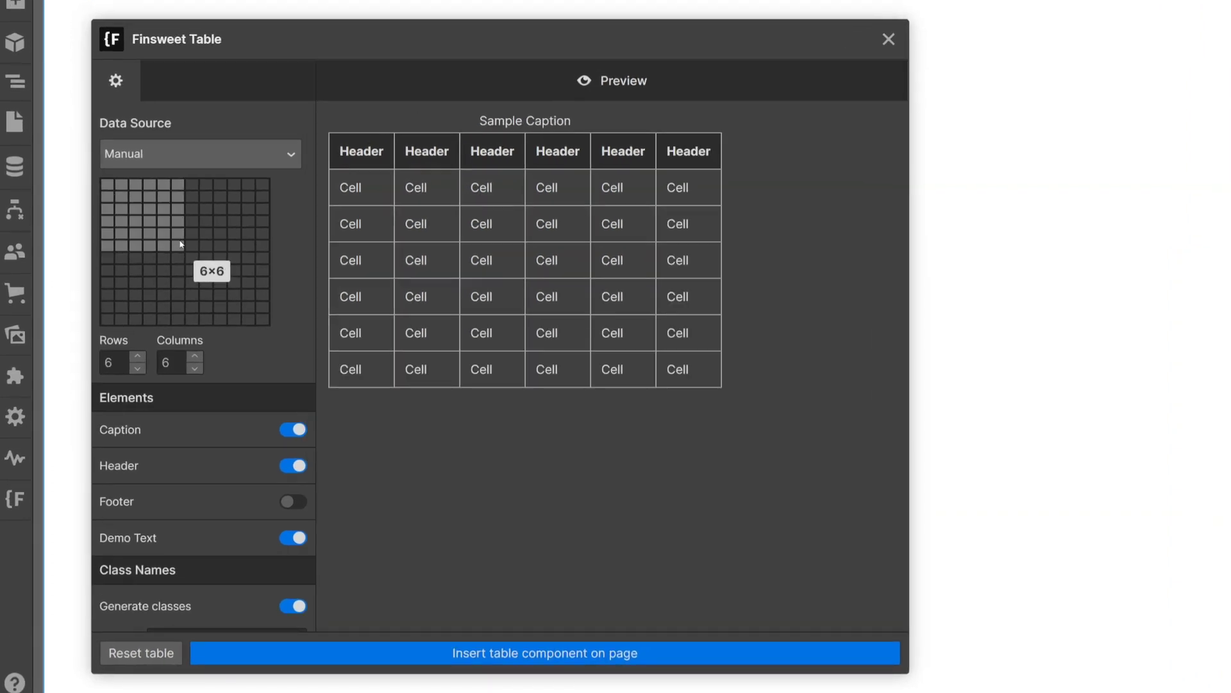
left_click(213, 154)
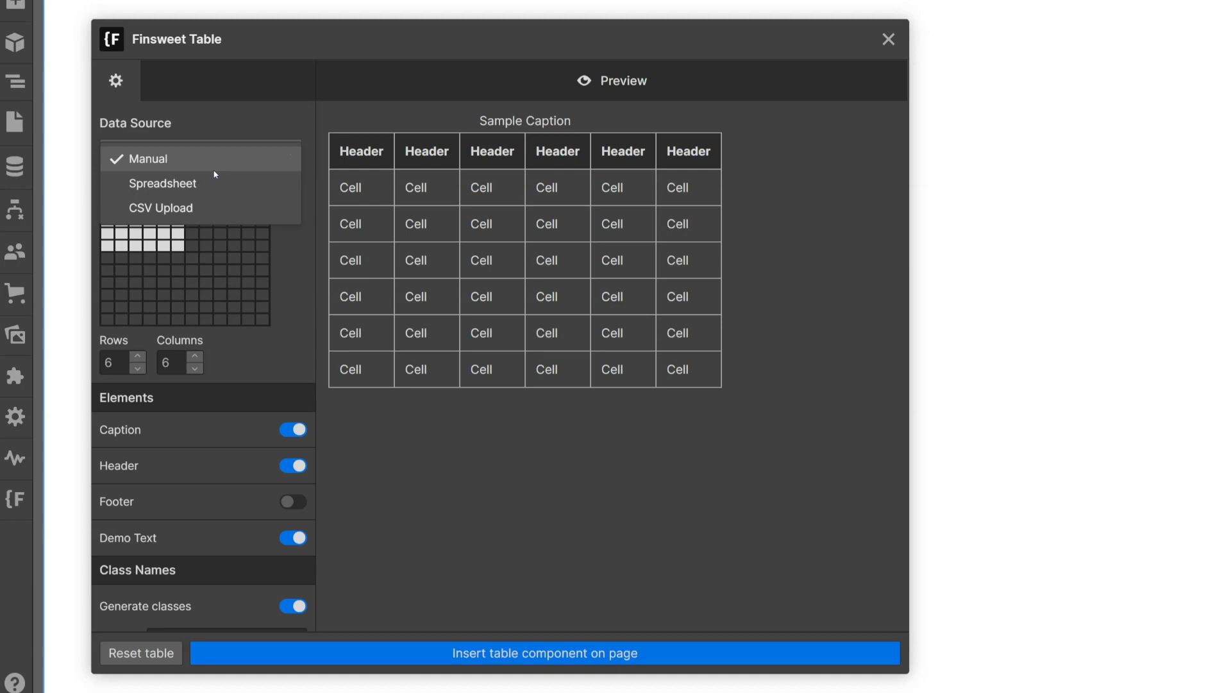
left_click(211, 181)
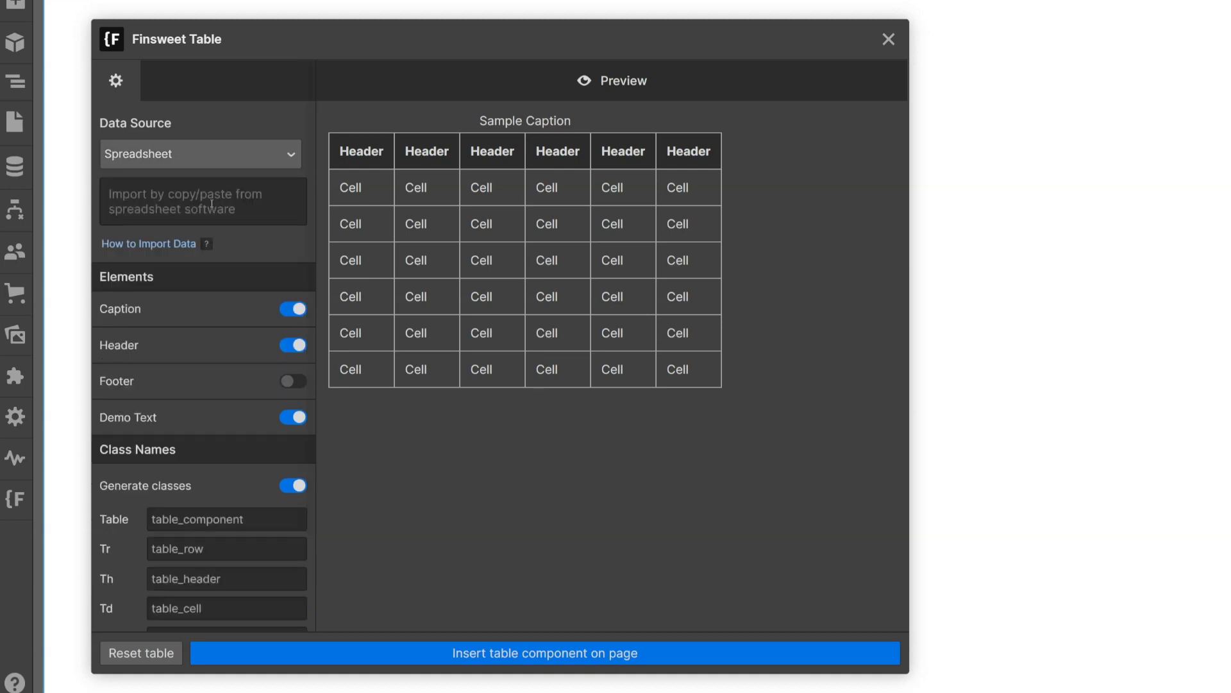
left_click(286, 384)
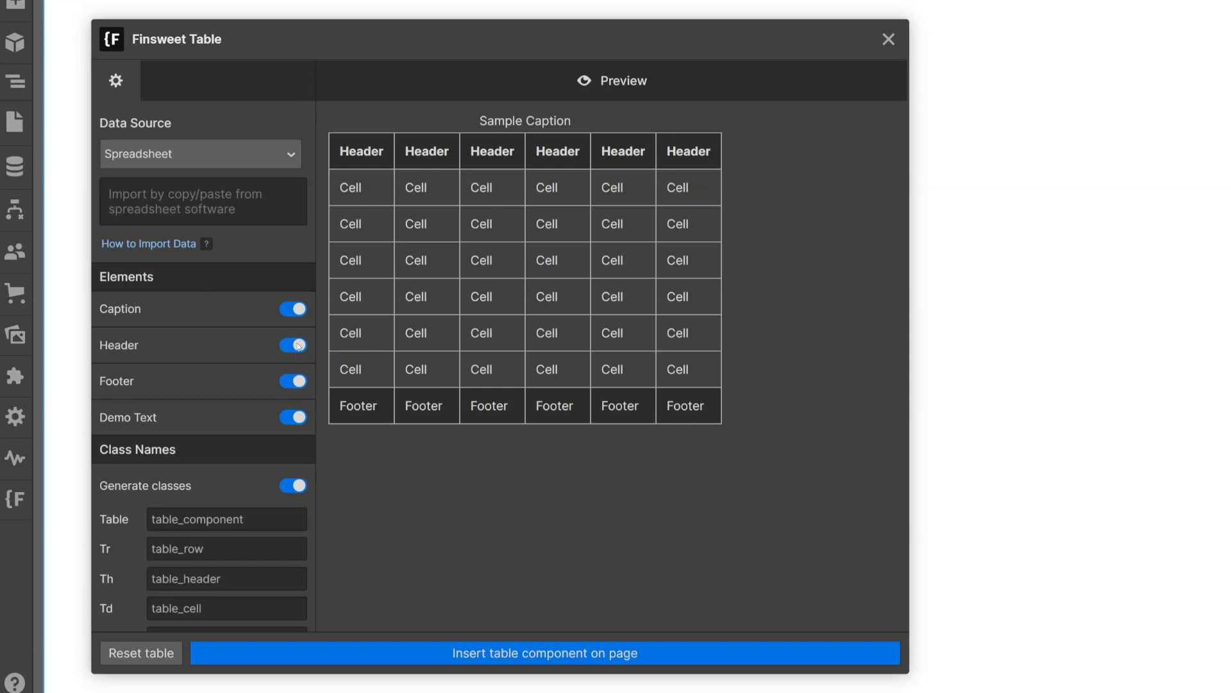
left_click(297, 346)
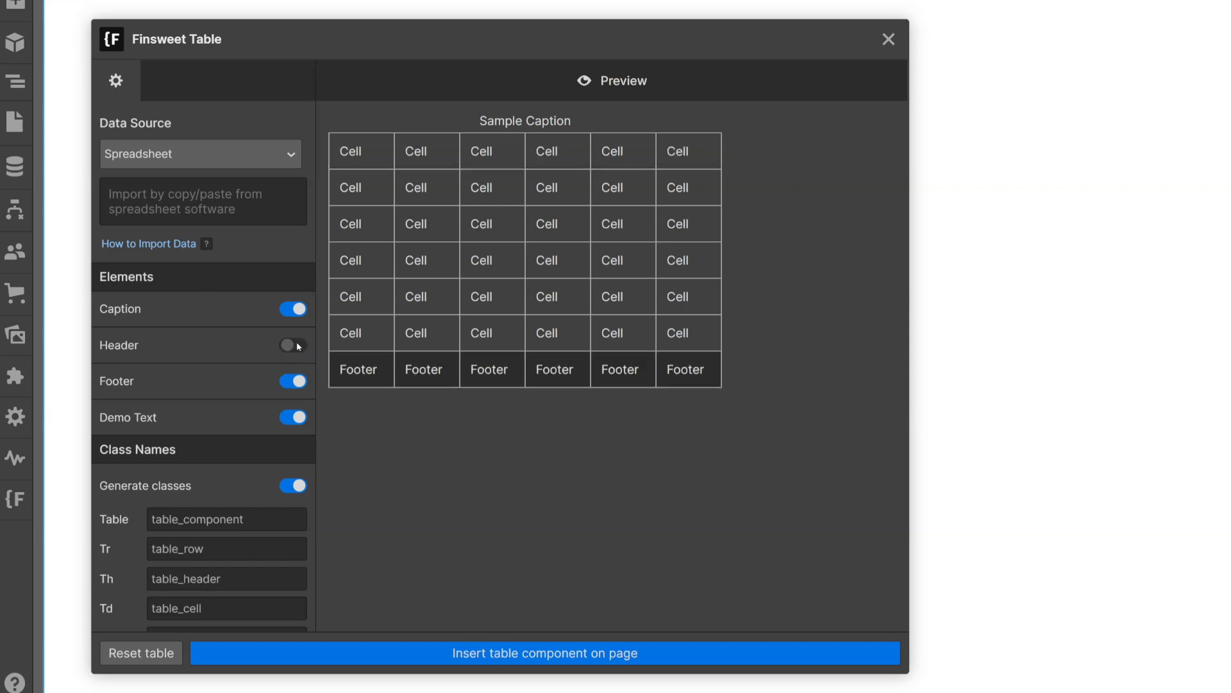
scroll(227, 452, "down", 2)
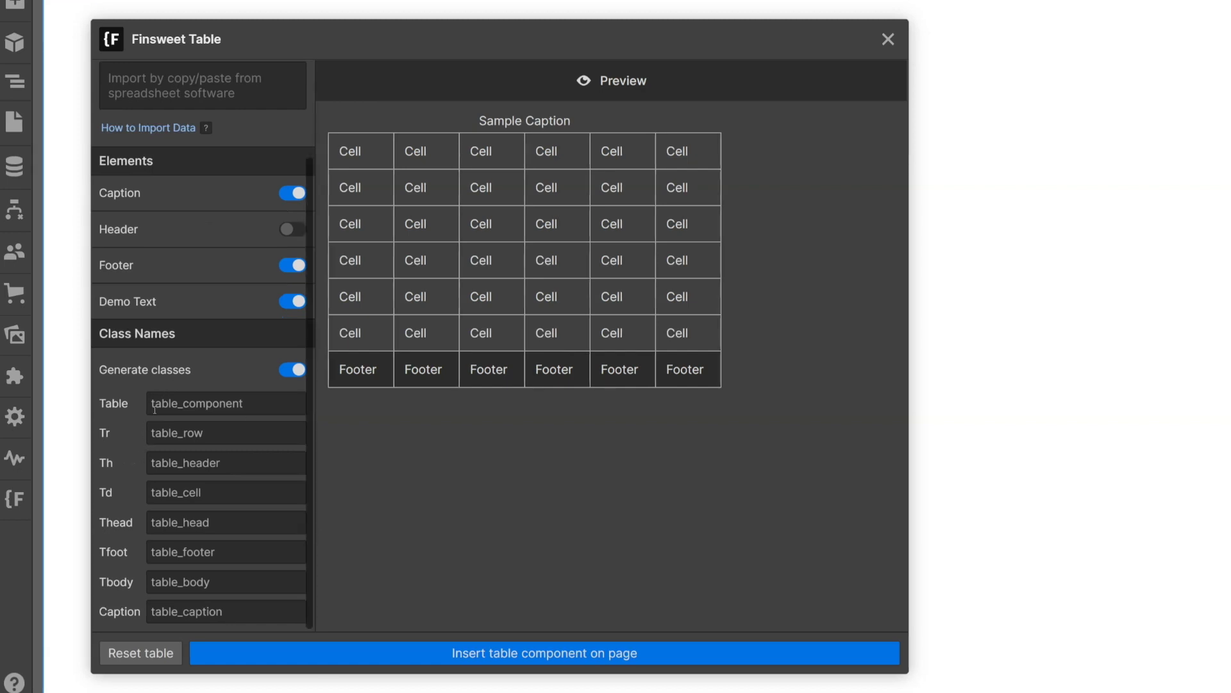
scroll(198, 306, "up", 2)
Switch to Manual data source and make a 4×7 table with header, no footer or caption
left_click(216, 163)
left_click(214, 156)
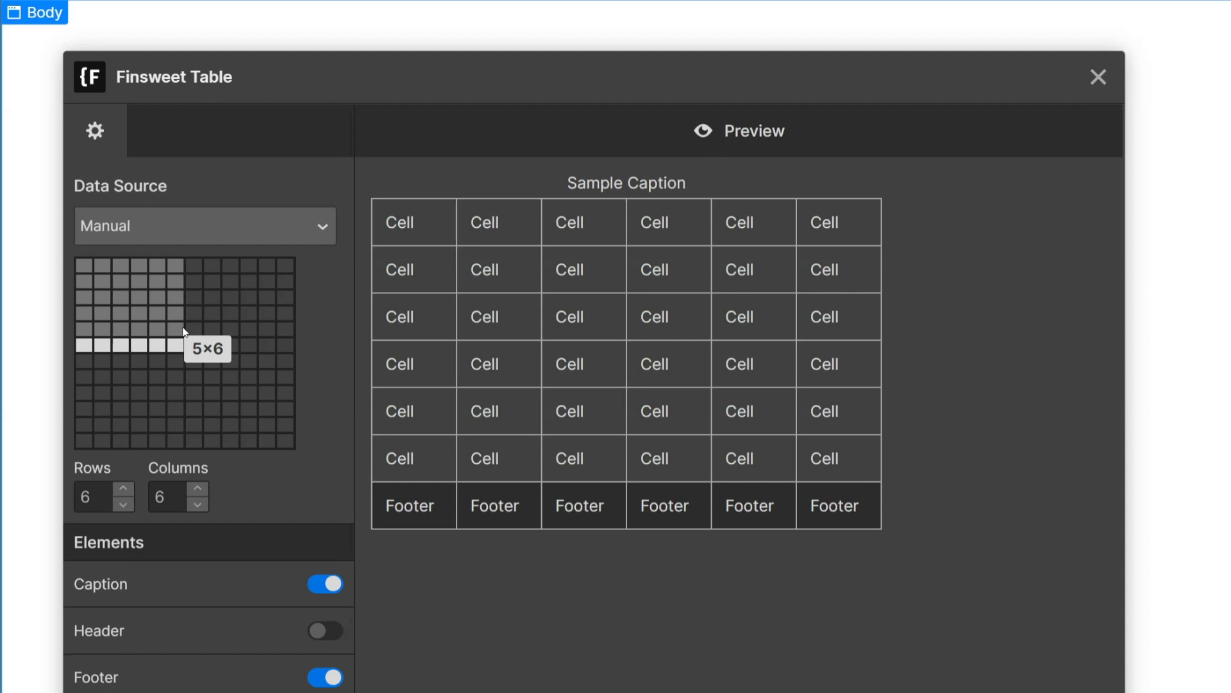
left_click(193, 314)
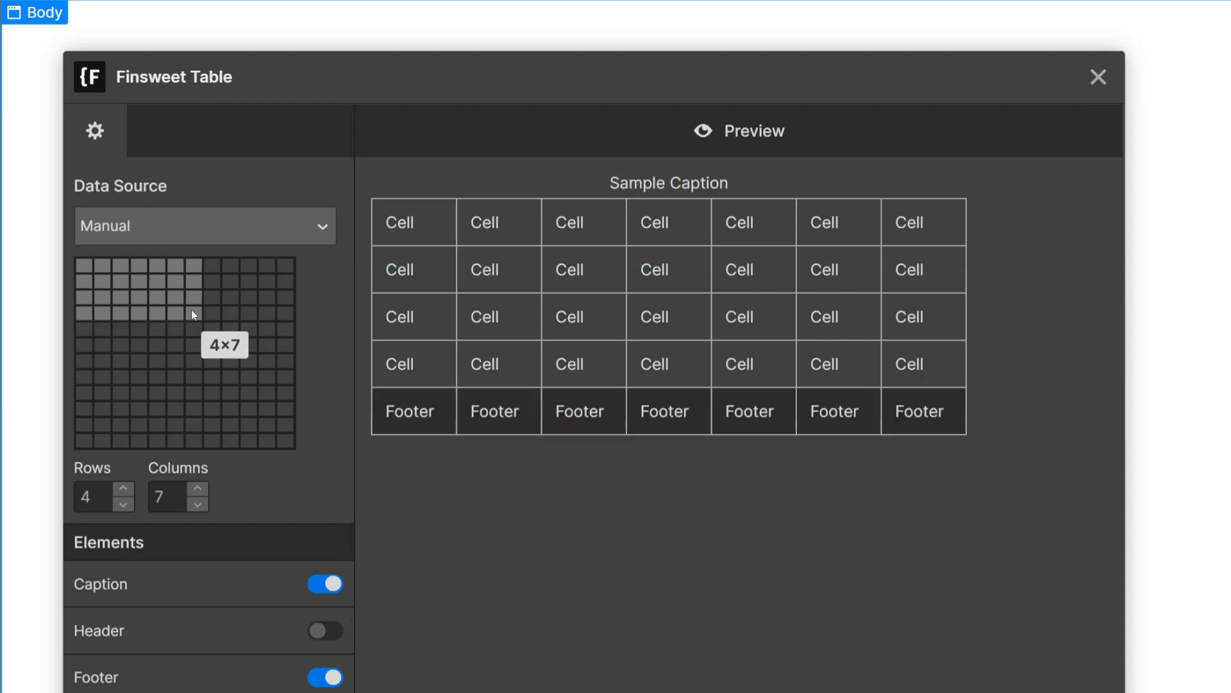
left_click(123, 489)
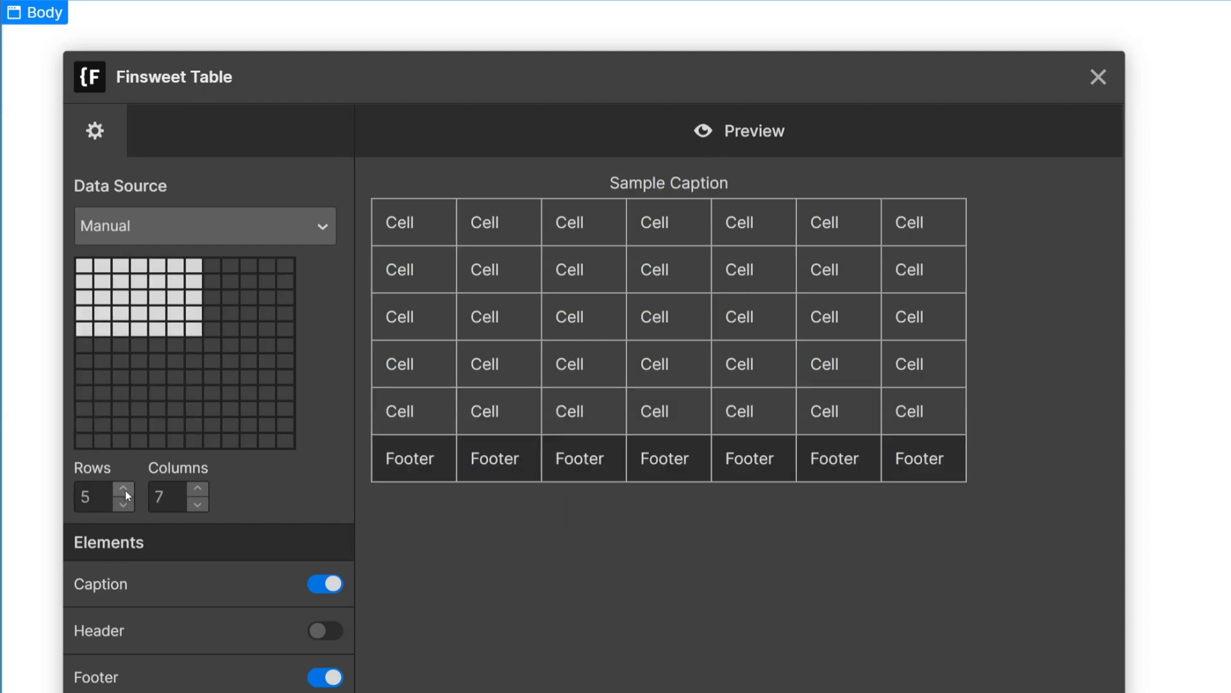
left_click(123, 505)
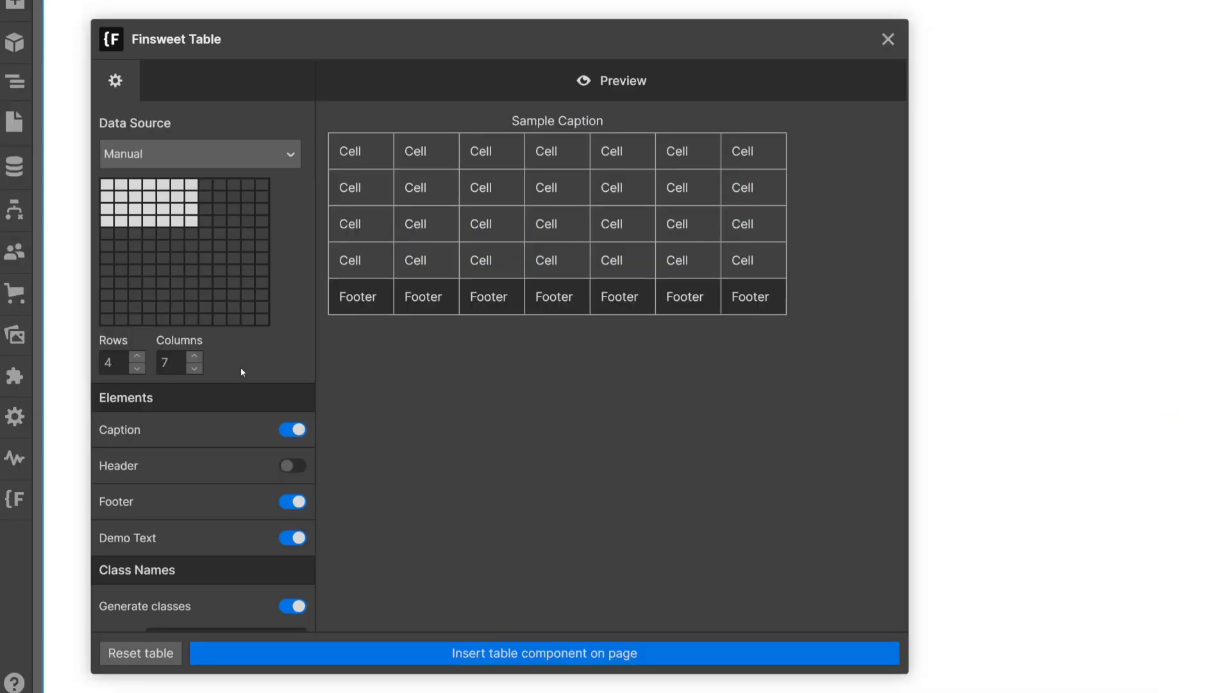
left_click(289, 466)
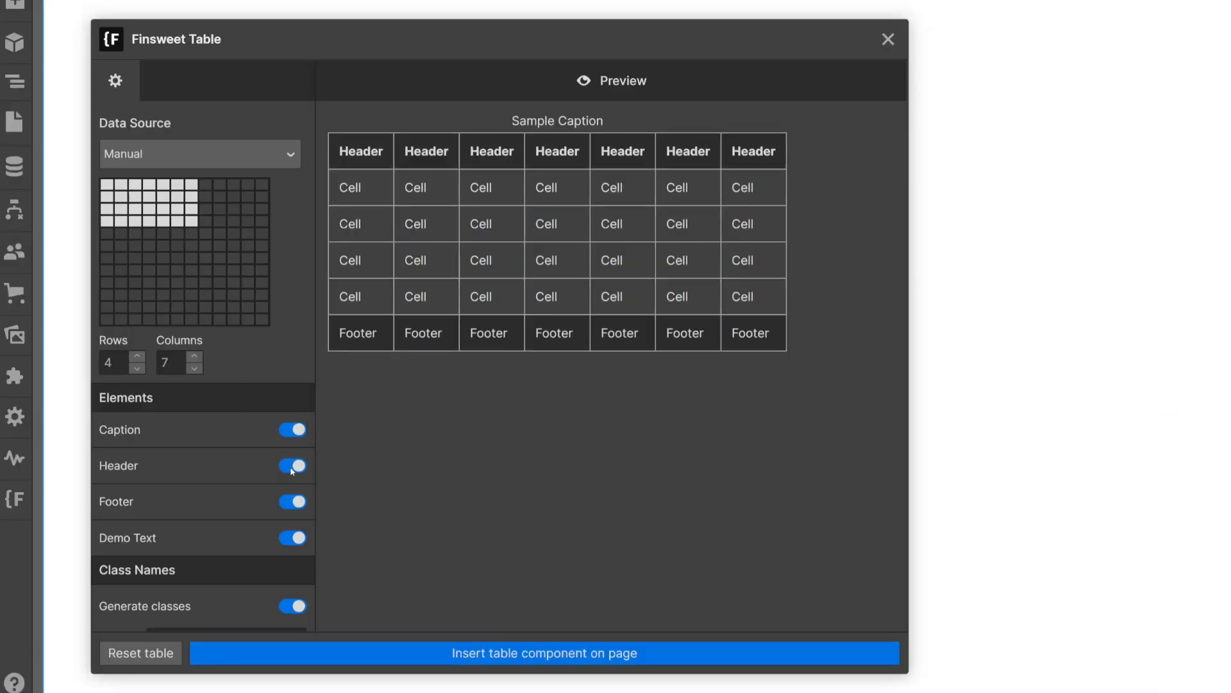
left_click(292, 503)
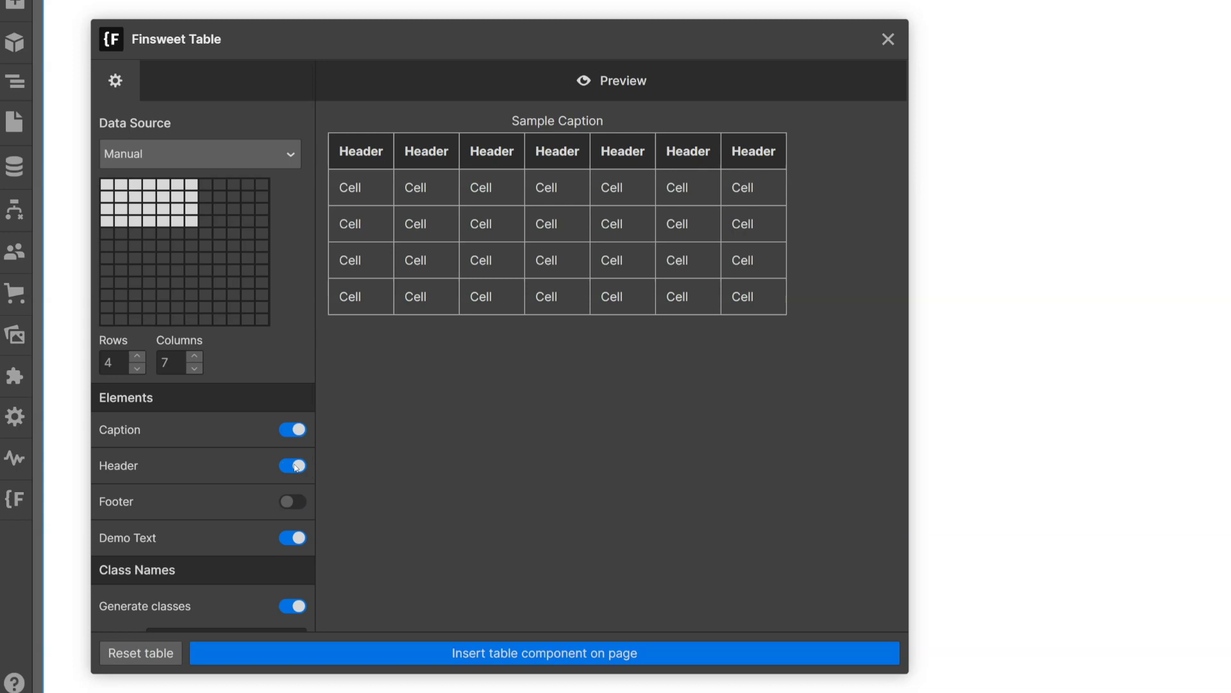
left_click(292, 429)
scroll(262, 456, "down", 4)
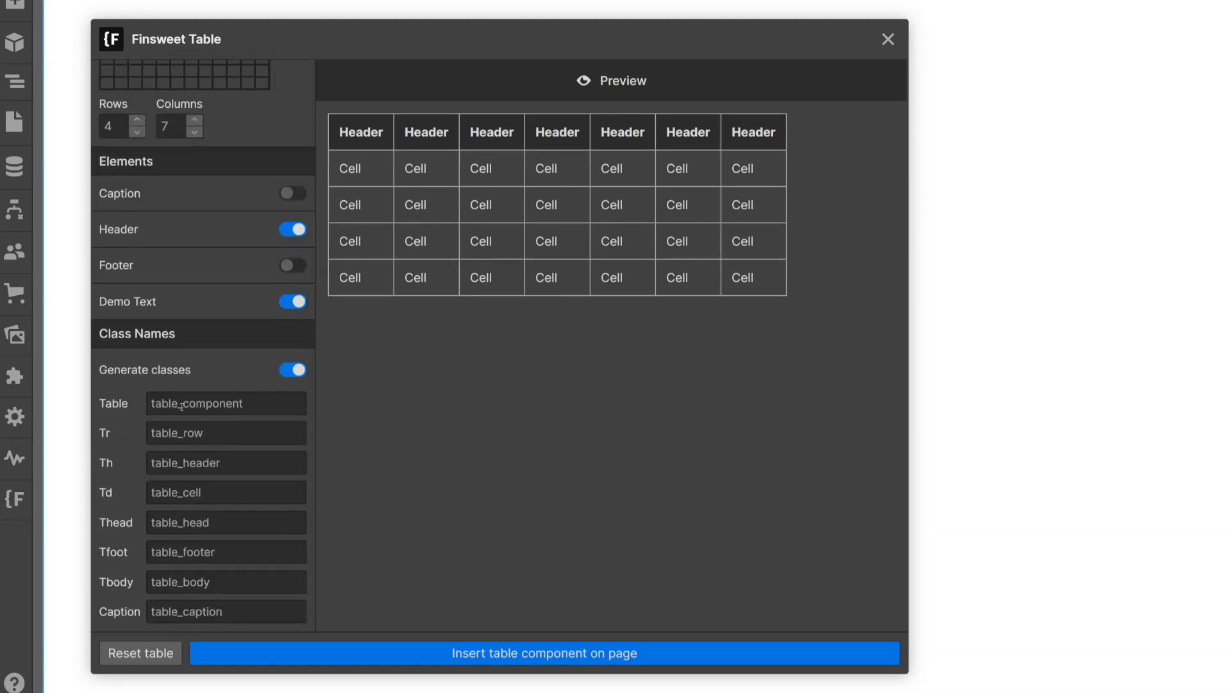
Try renaming the table class to 'plans', then revert it to table_component
left_click(182, 404)
key("BackSpace")
key("BackSpace")
key("BackSpace")
key("BackSpace")
key("BackSpace")
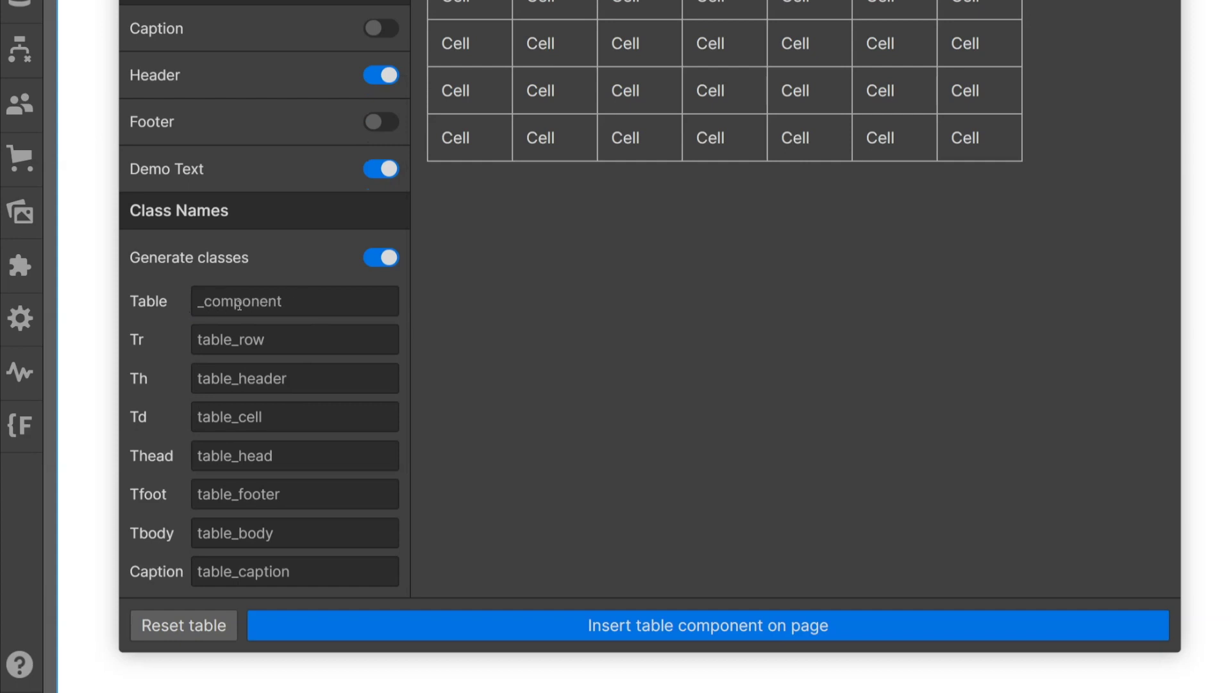
type("plans")
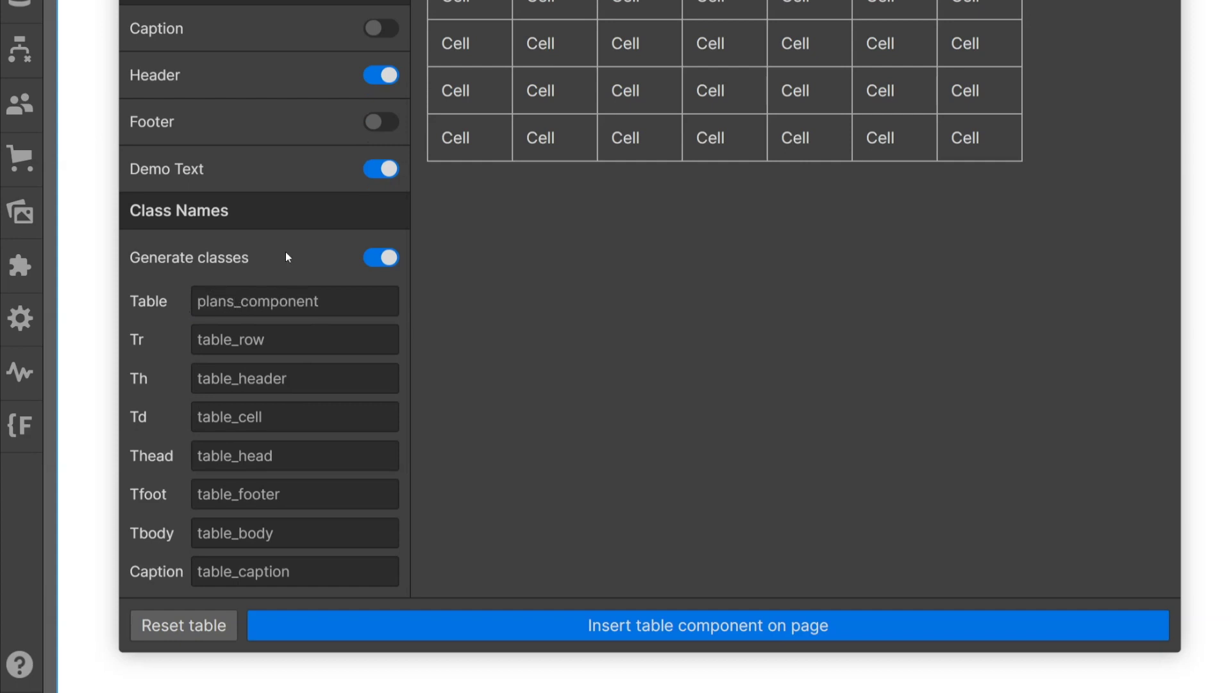
key("ctrl+z")
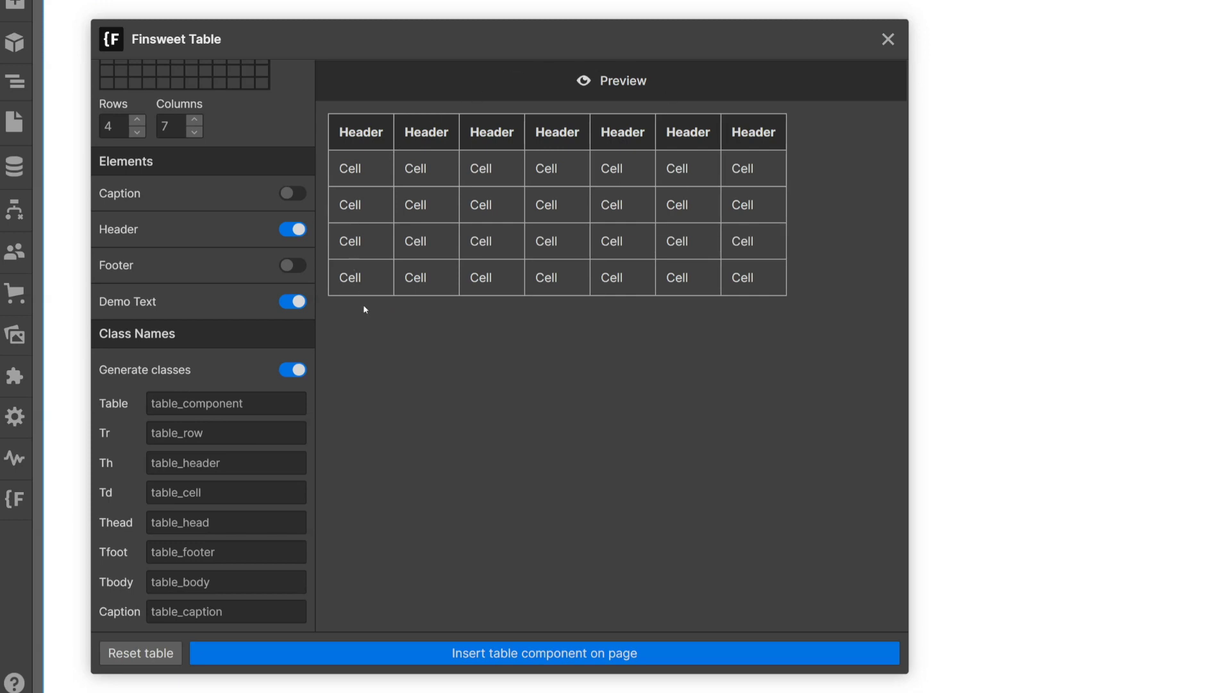
Change the first two body cells to 'Text 1' and 'Text 2'
left_click(371, 169)
key("BackSpace")
key("BackSpace")
key("BackSpace")
key("BackSpace")
type("Text 1")
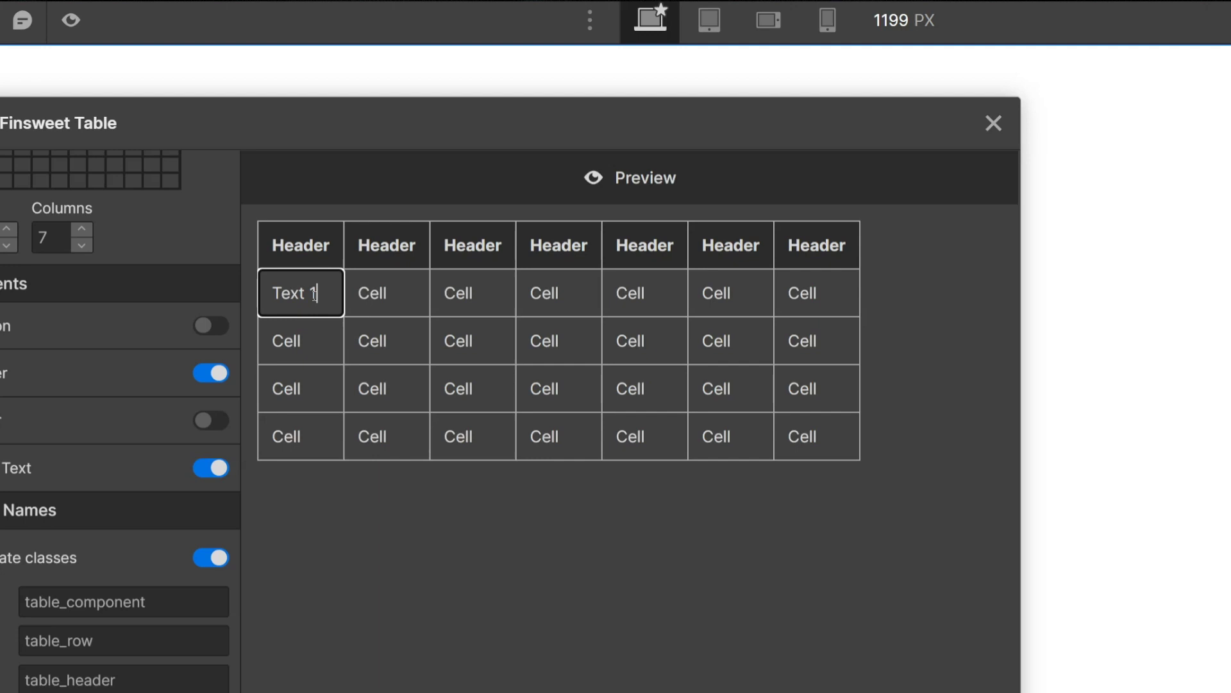
left_click(306, 336)
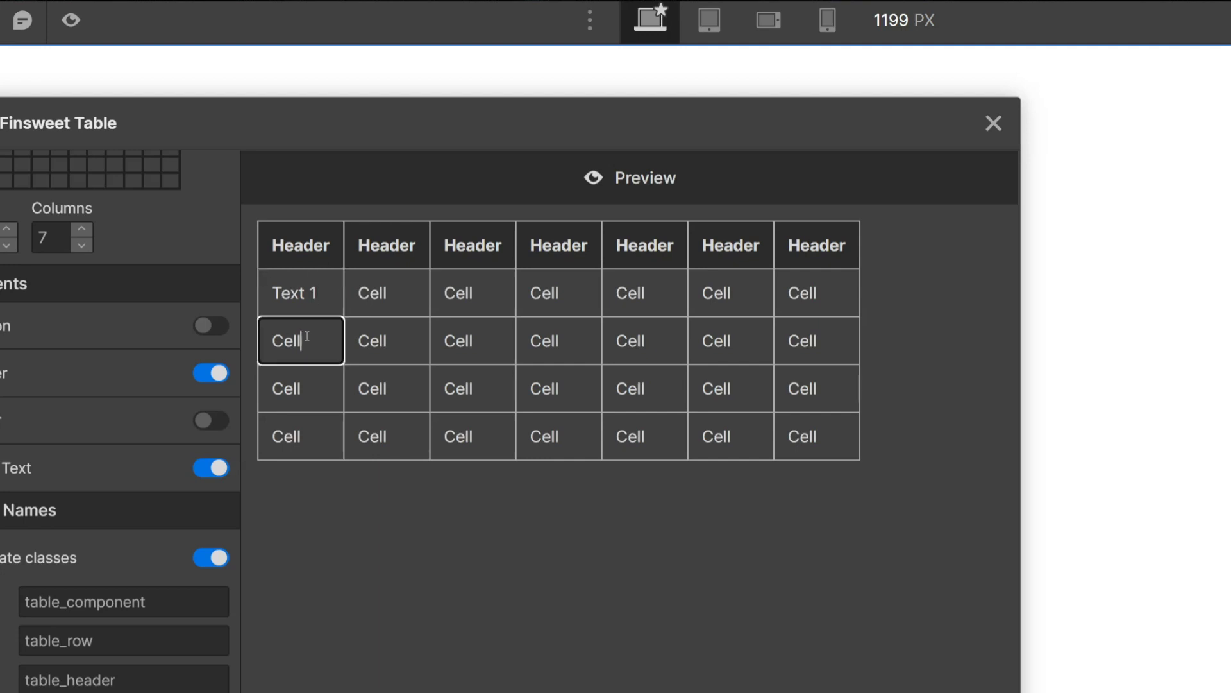
key("BackSpace")
key("BackSpace")
key("BackSpace")
key("BackSpace")
type("Text 2")
left_click(376, 489)
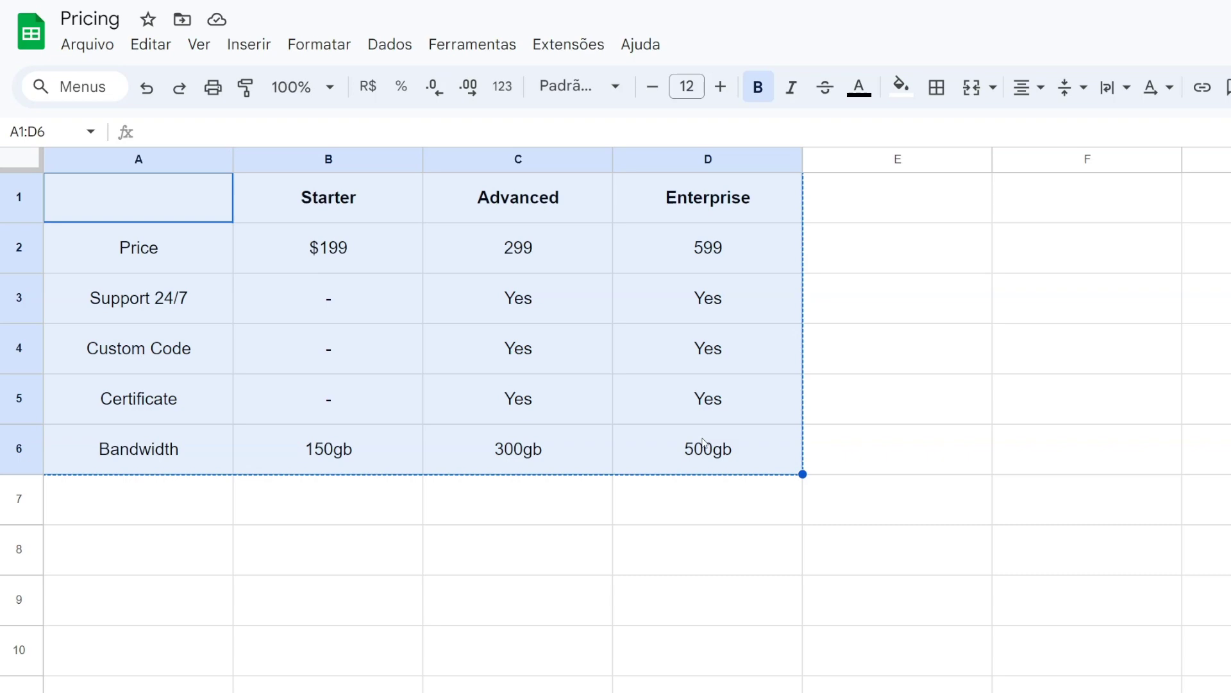
Copy the Starter, Advanced and Enterprise pricing data from A1:D6
key("ctrl+c")
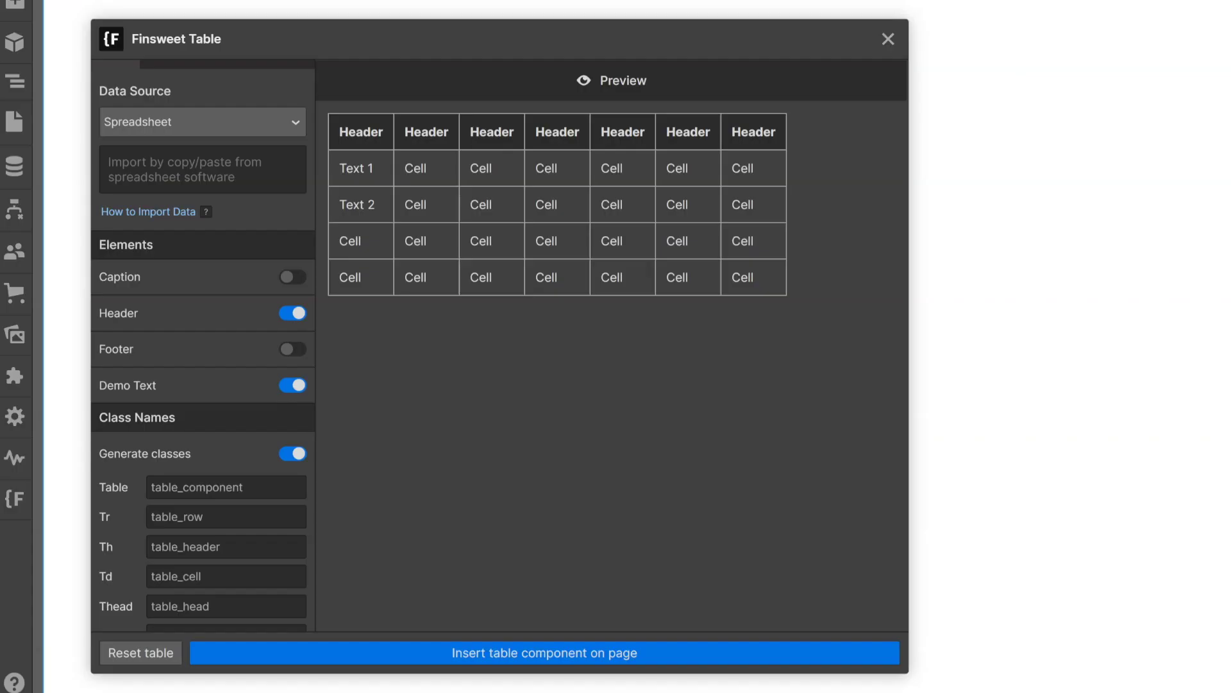
Paste the pricing data into the import box and insert the table into container-large
left_click(181, 164)
key("ctrl+v")
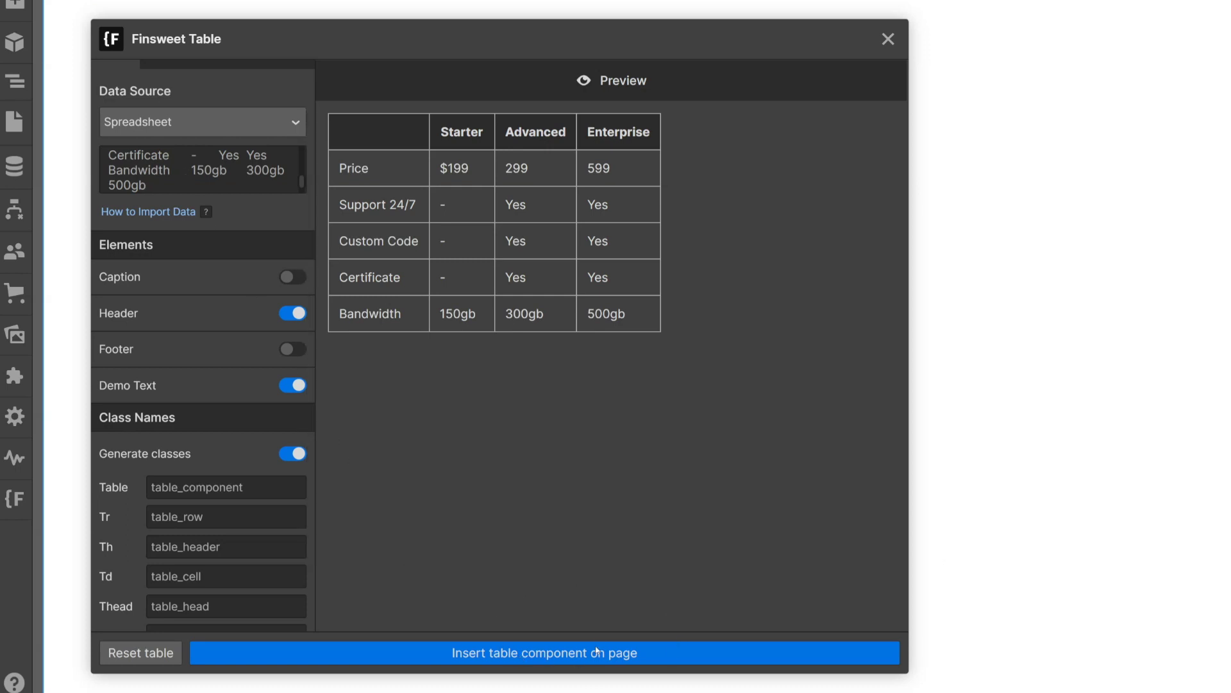
left_click(14, 81)
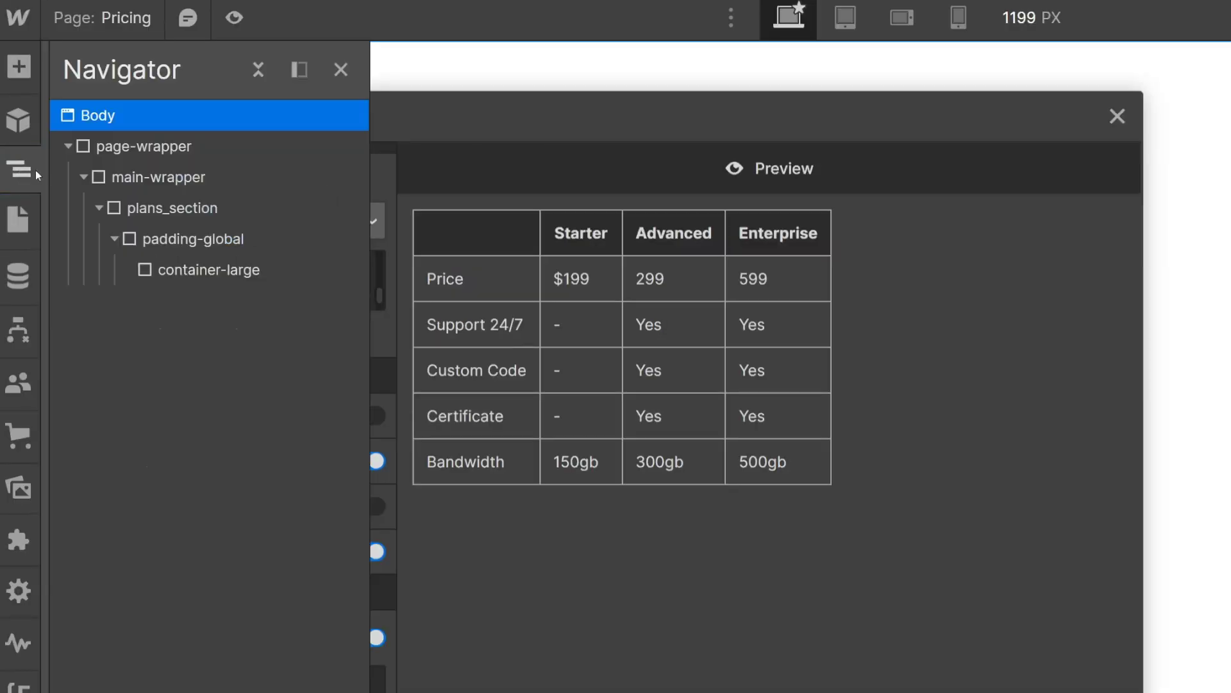
left_click(296, 272)
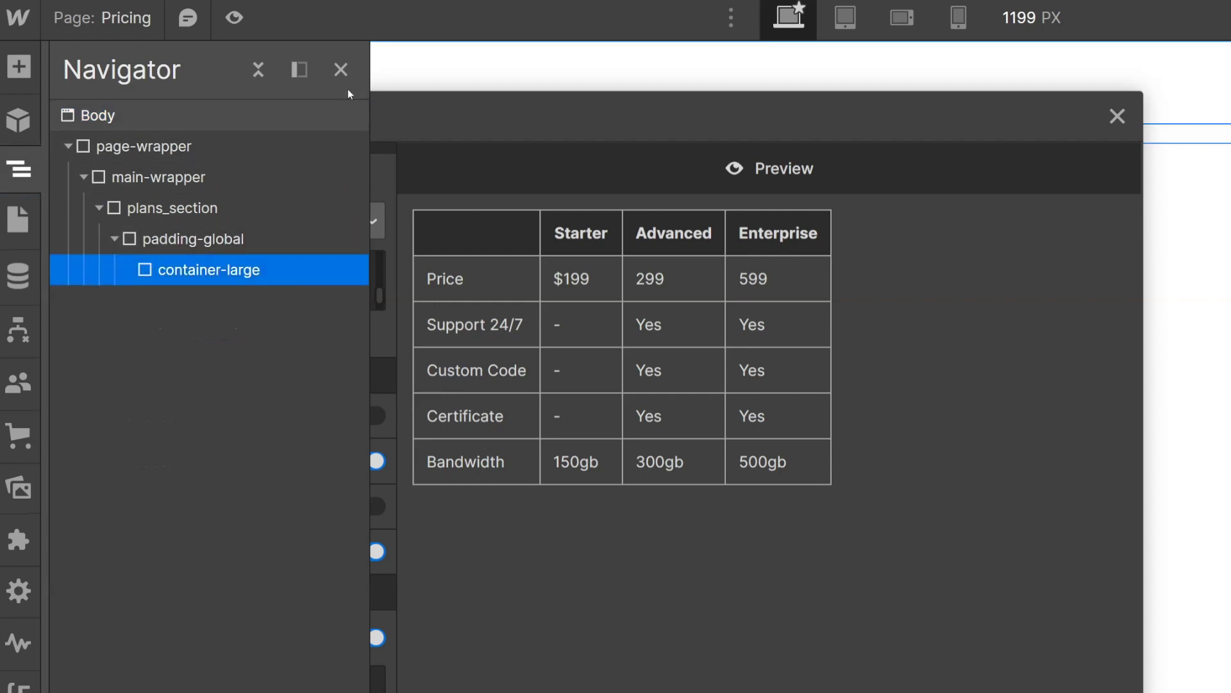
left_click(341, 69)
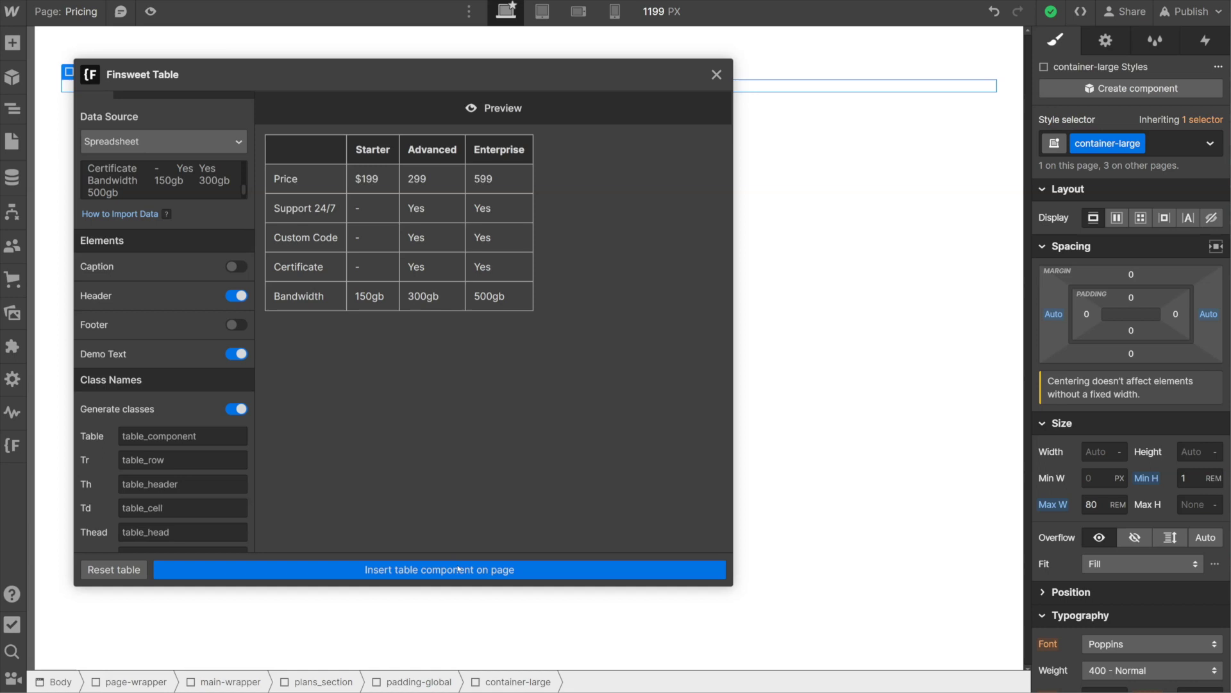
left_click(458, 568)
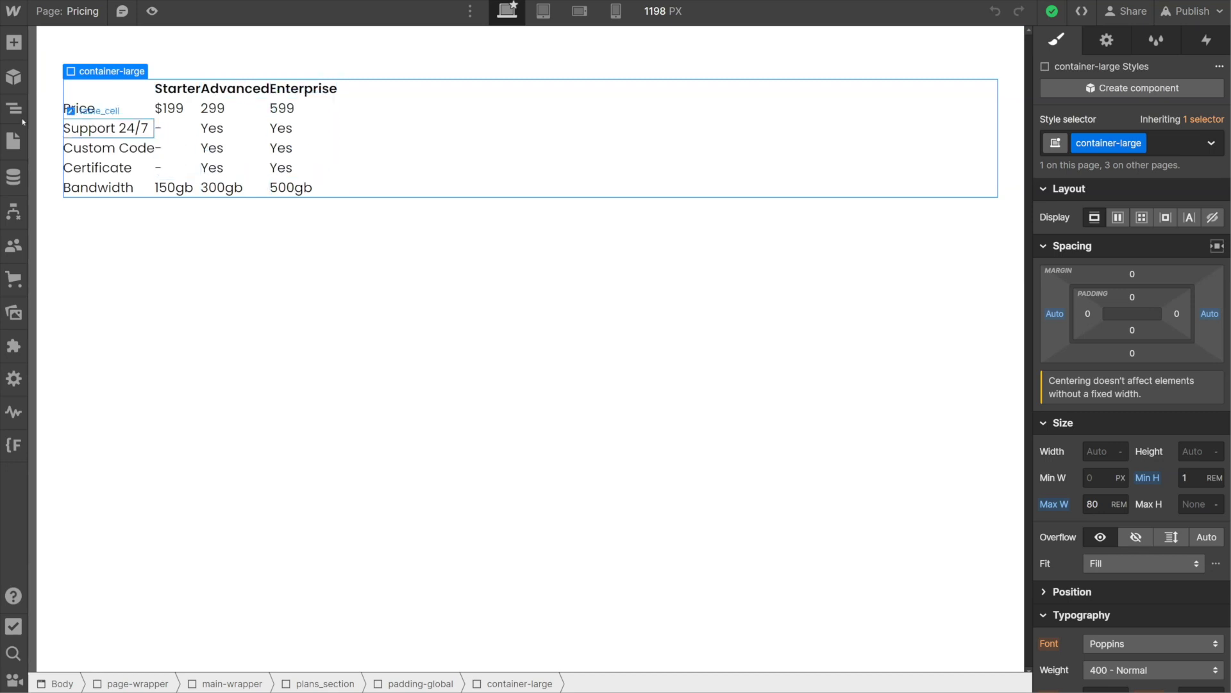
Open and widen the Navigator, expanding table_component's body, first row, head and header row
key("z")
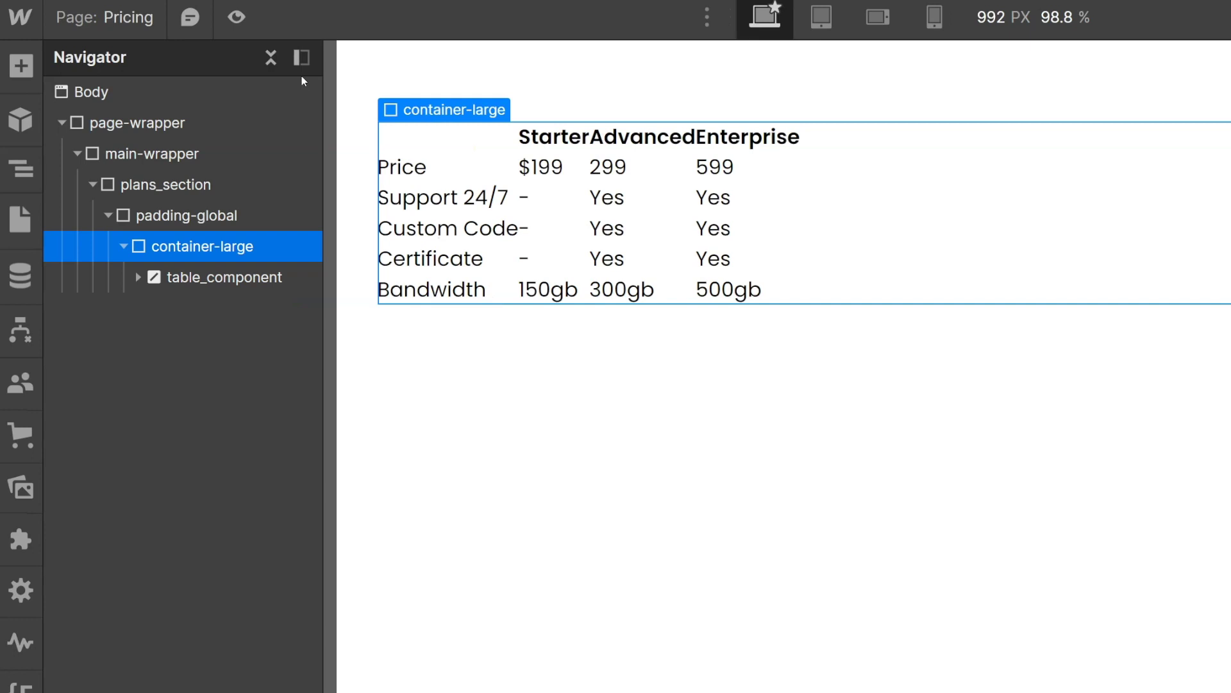
left_click_drag(322, 96, 332, 96)
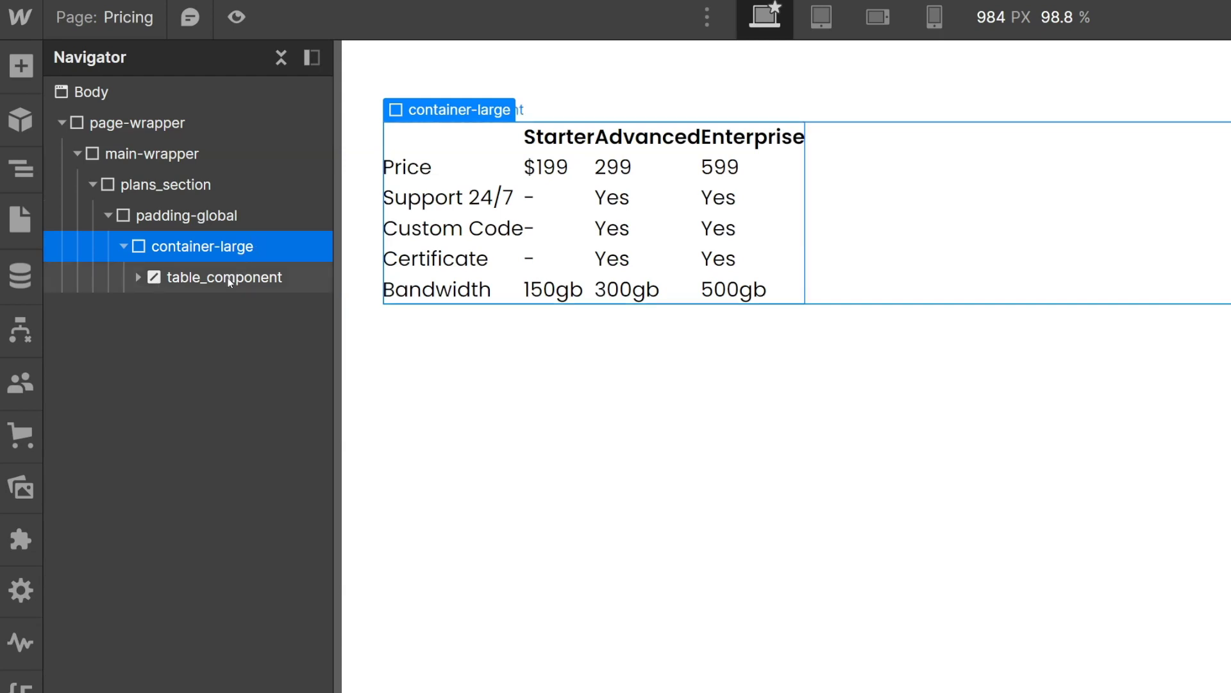
left_click(186, 278)
left_click(139, 280)
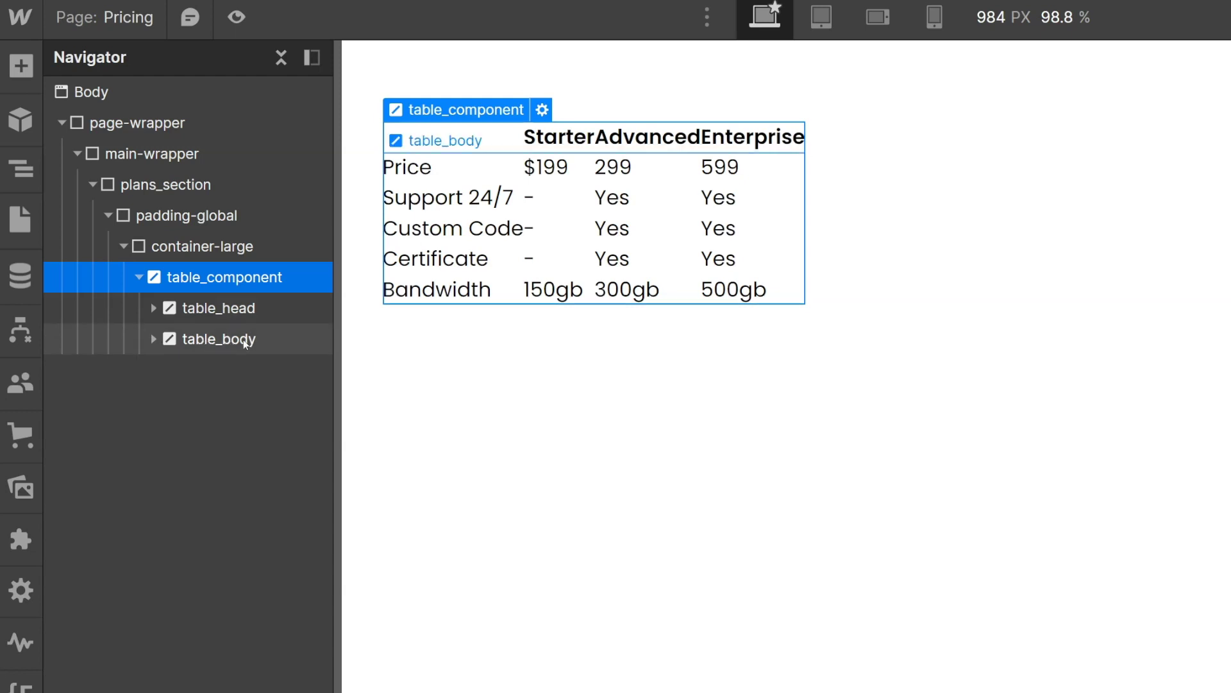
left_click(152, 340)
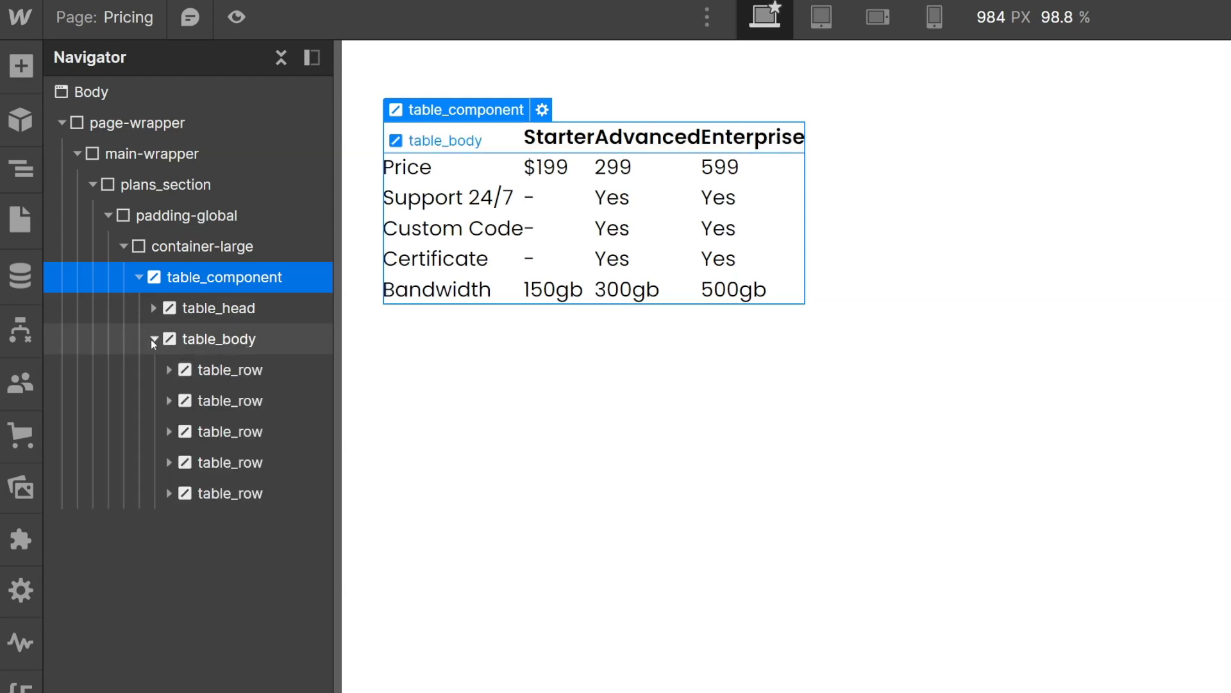
left_click(170, 371)
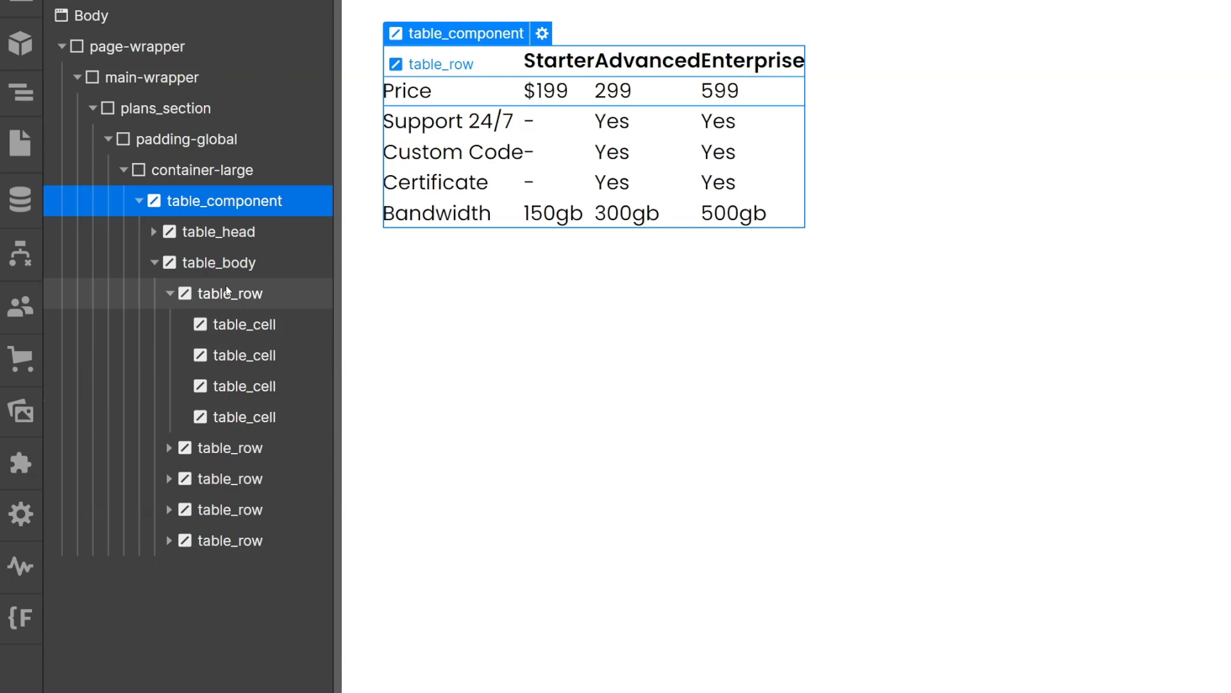
left_click(153, 267)
left_click(152, 236)
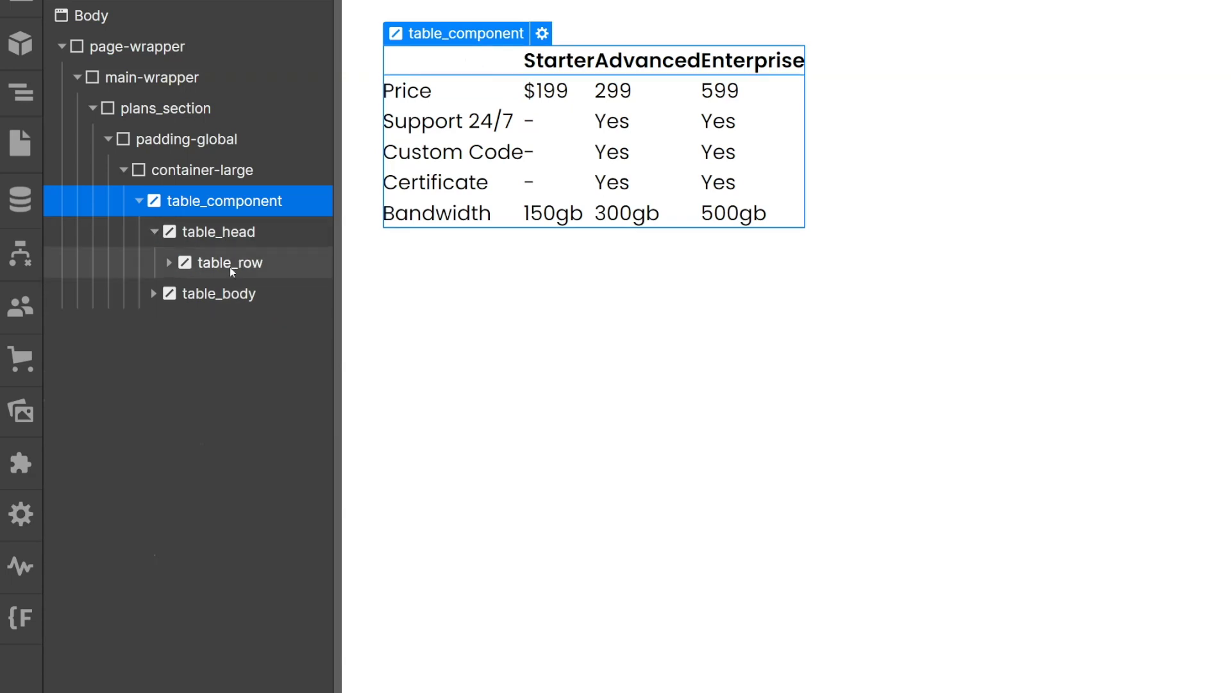
left_click(170, 263)
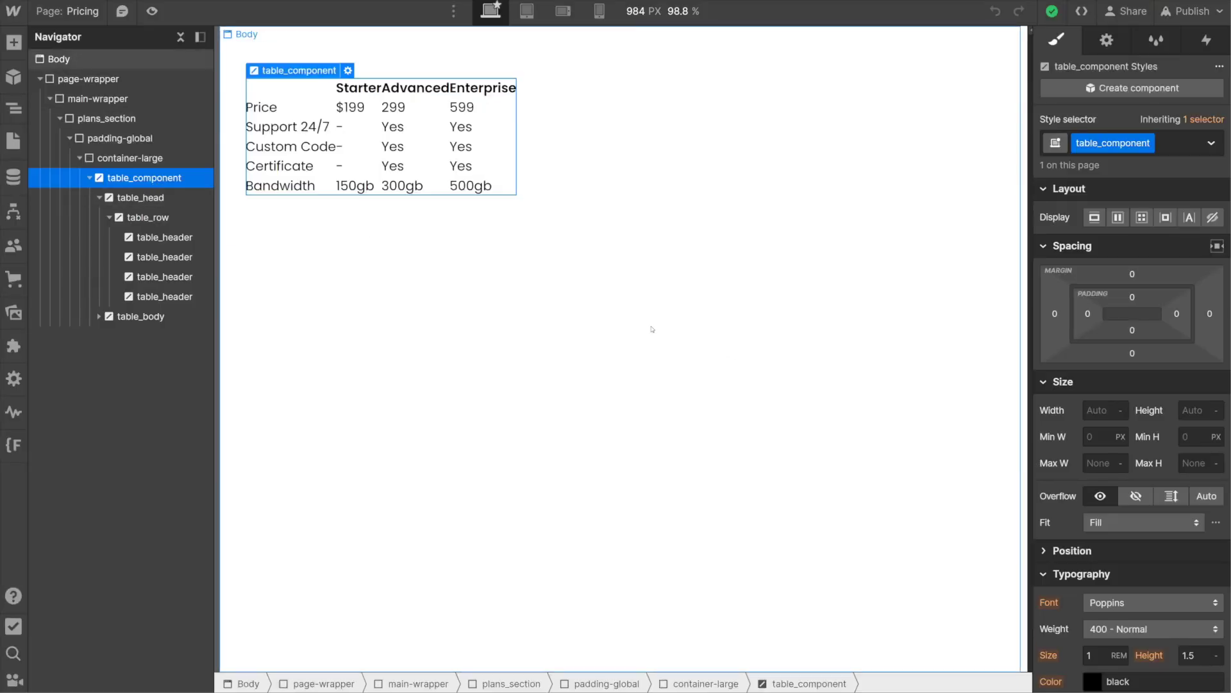
Set table_component width to 100% and centre its text alignment
left_click(1098, 410)
type("100%")
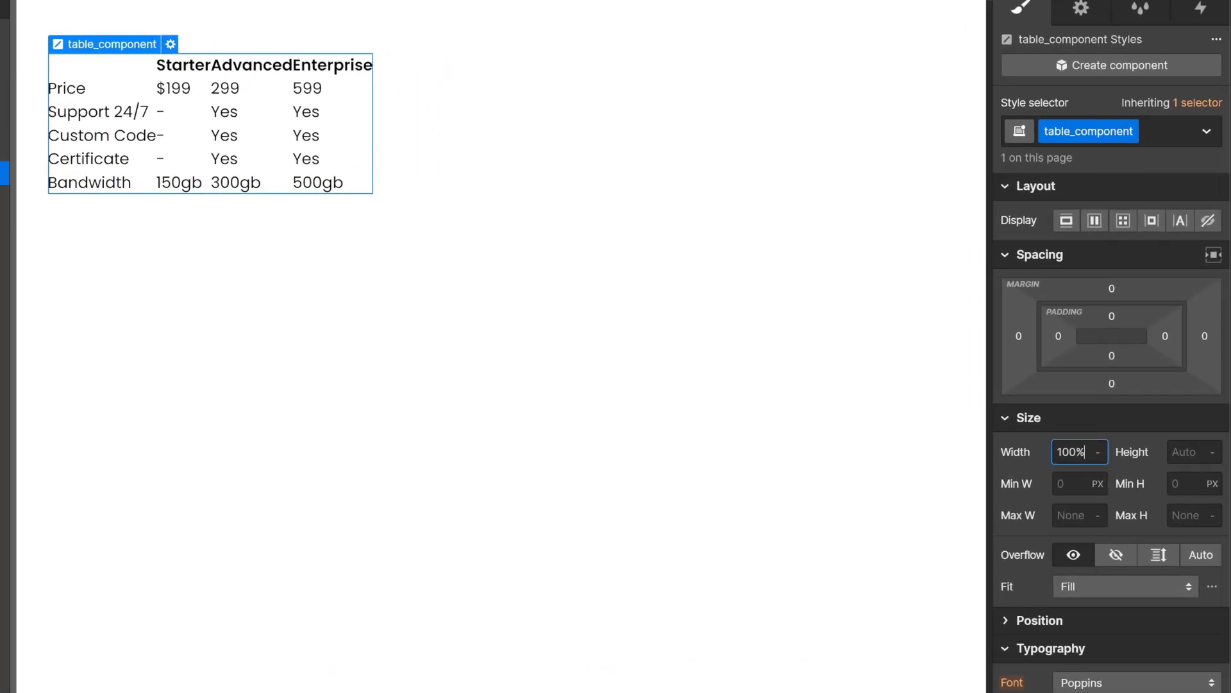
key("Return")
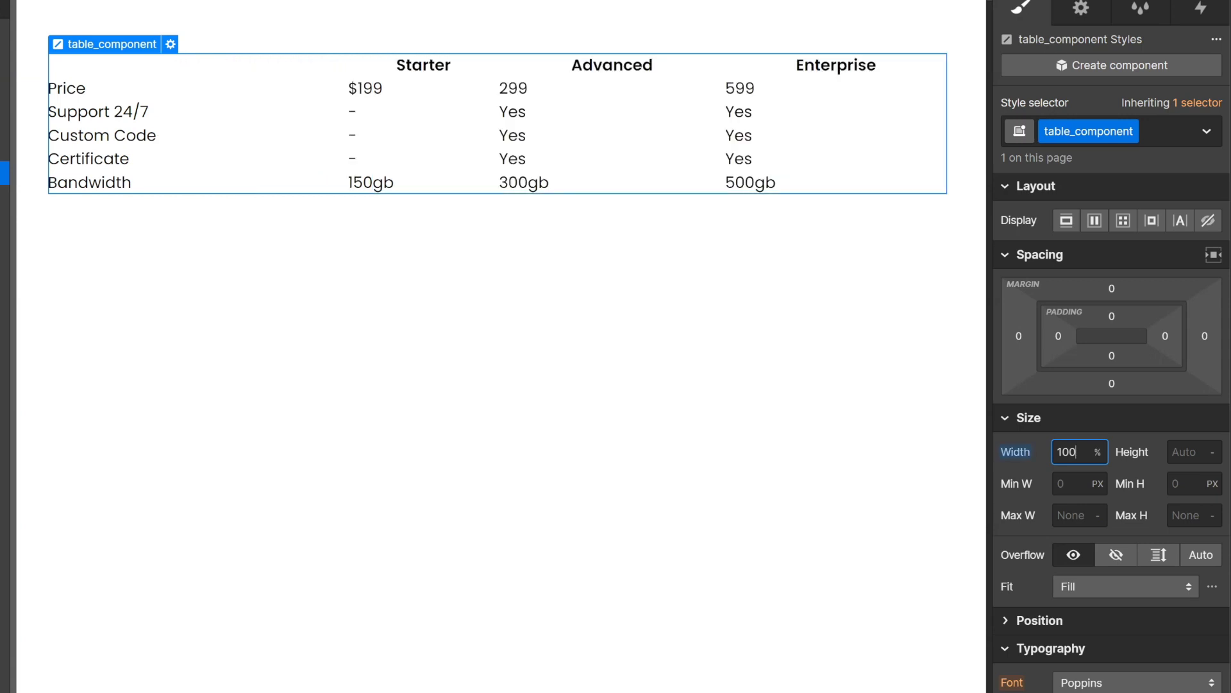
scroll(1112, 385, "down", 5)
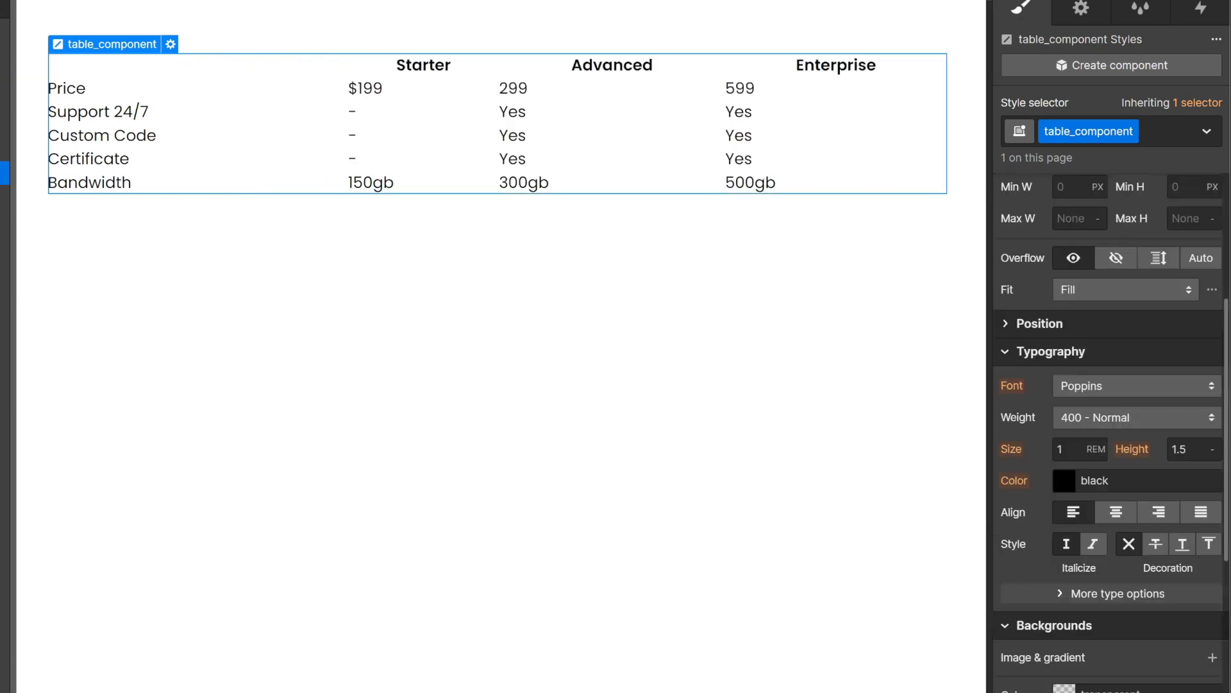
left_click(1117, 517)
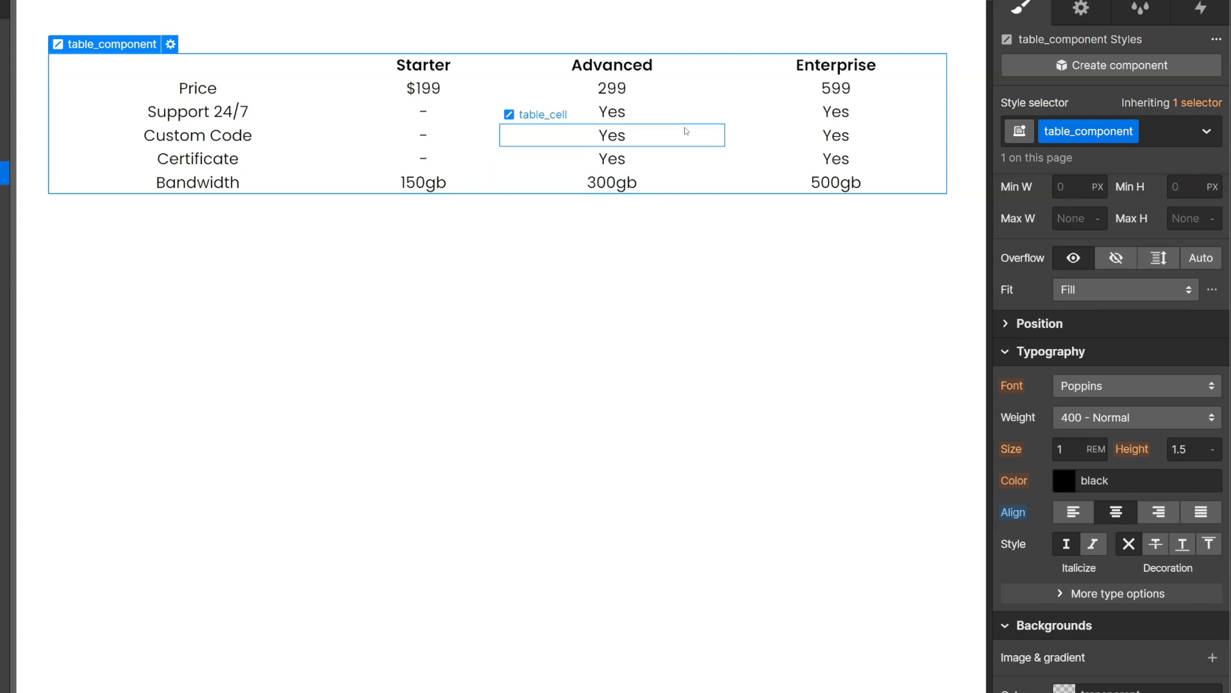
Give the table_cell class 0.75rem padding on all four sides
left_click(654, 136)
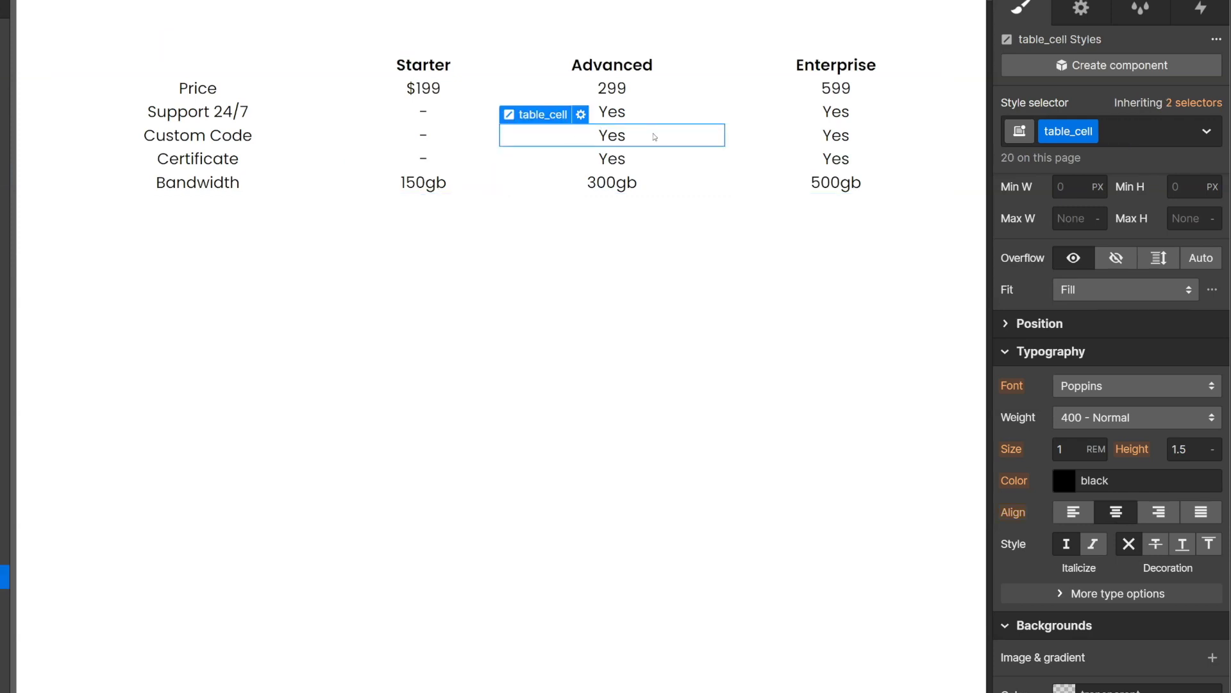
scroll(1114, 321, "up", 5)
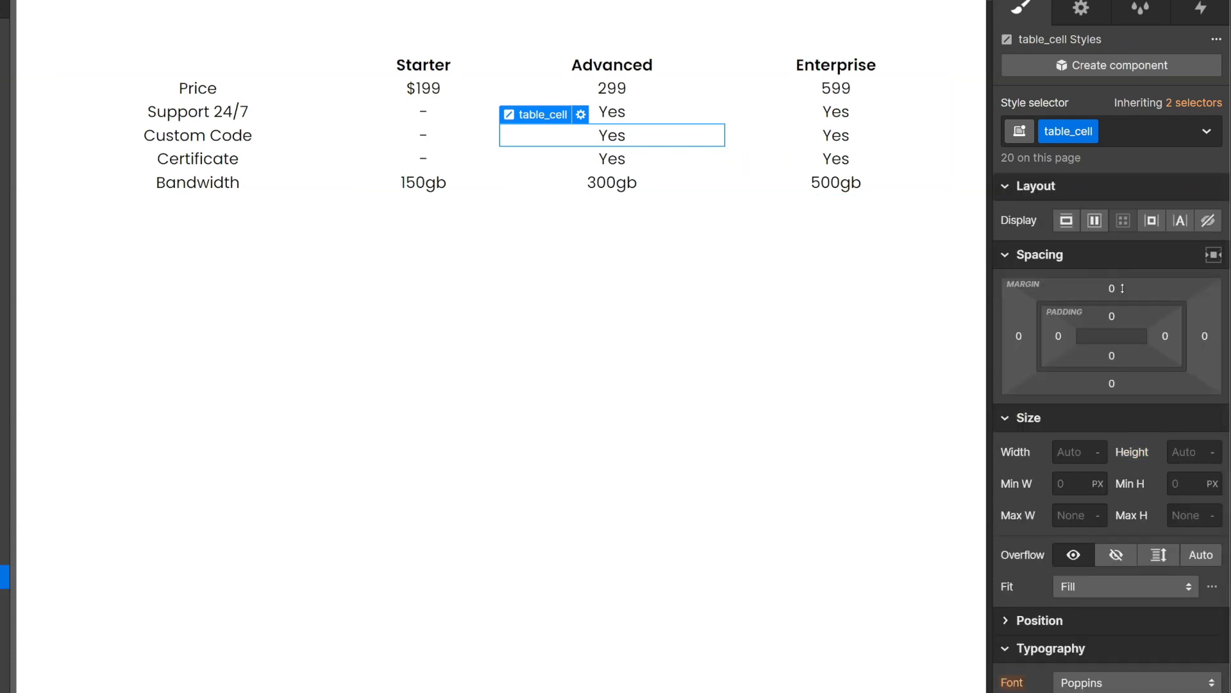
left_click(1112, 317)
type("12")
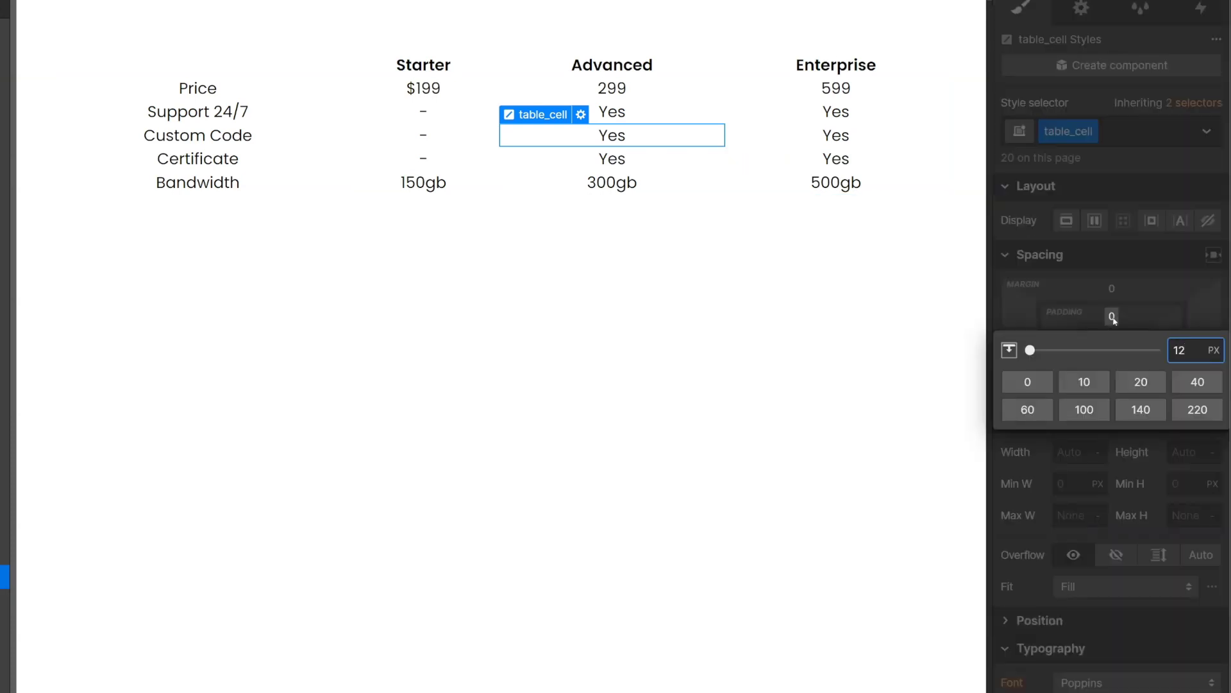
type("rem")
key("ctrl+a")
type("16rem")
key("Return")
left_click(1113, 317)
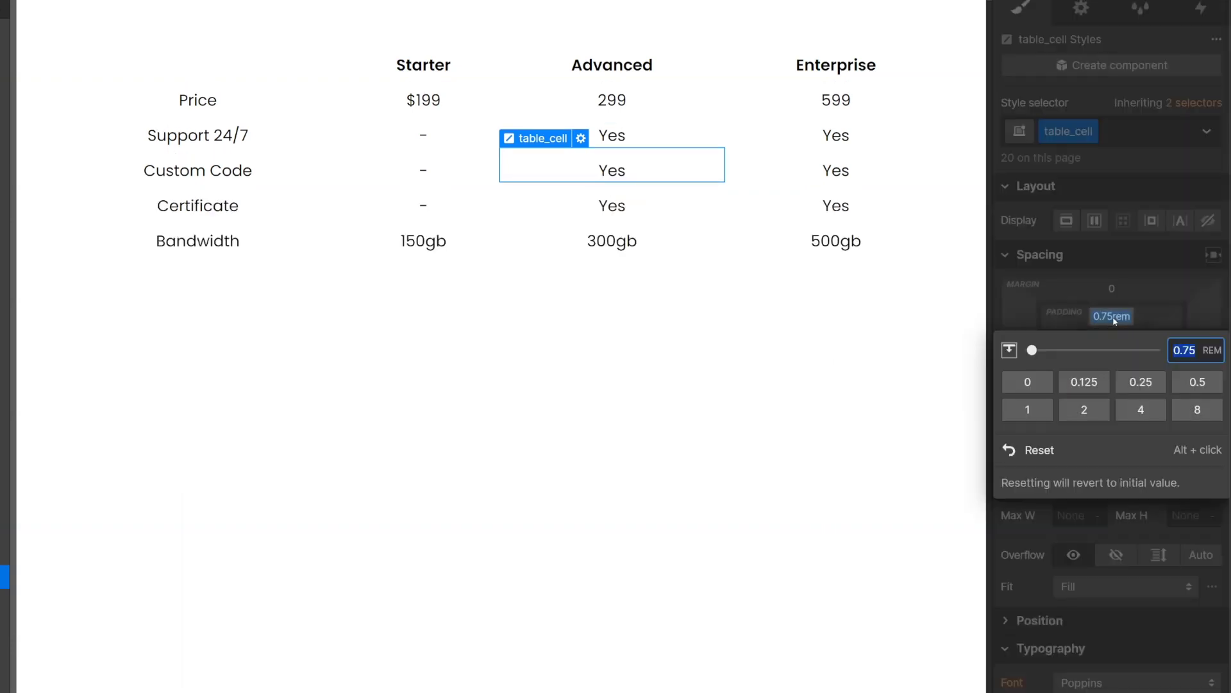
key("shift+Return")
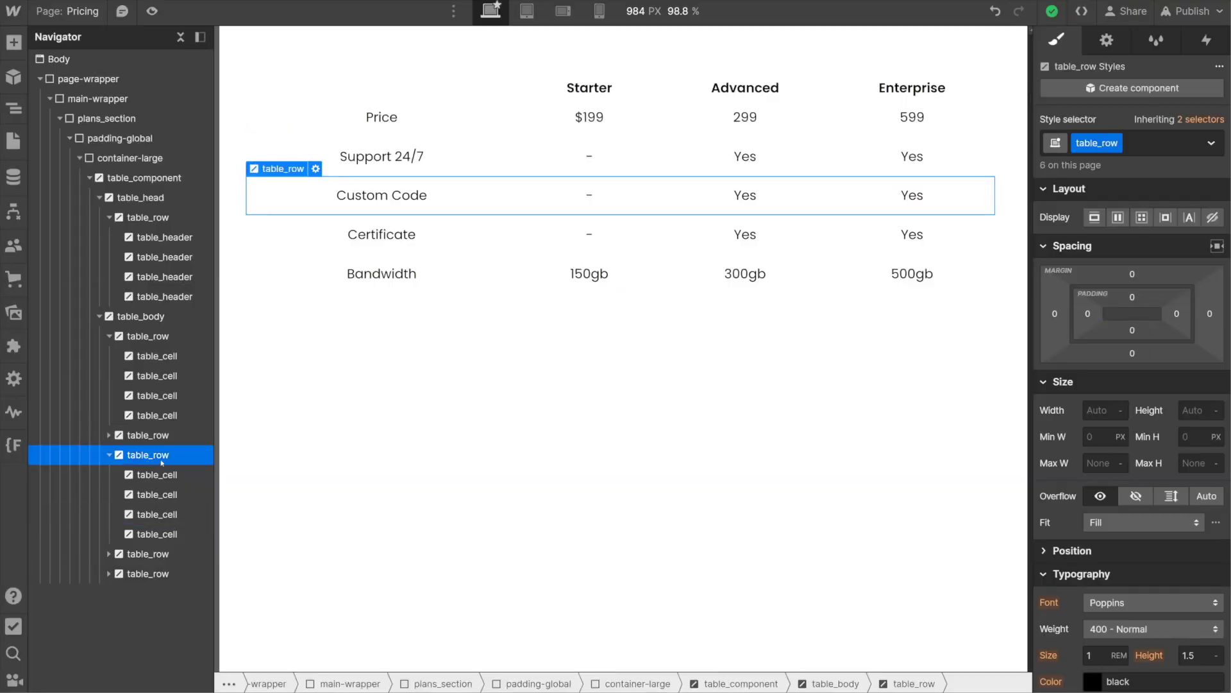
Add a solid bottom border to table_row and delete the Starter header text
scroll(1133, 487, "down", 8)
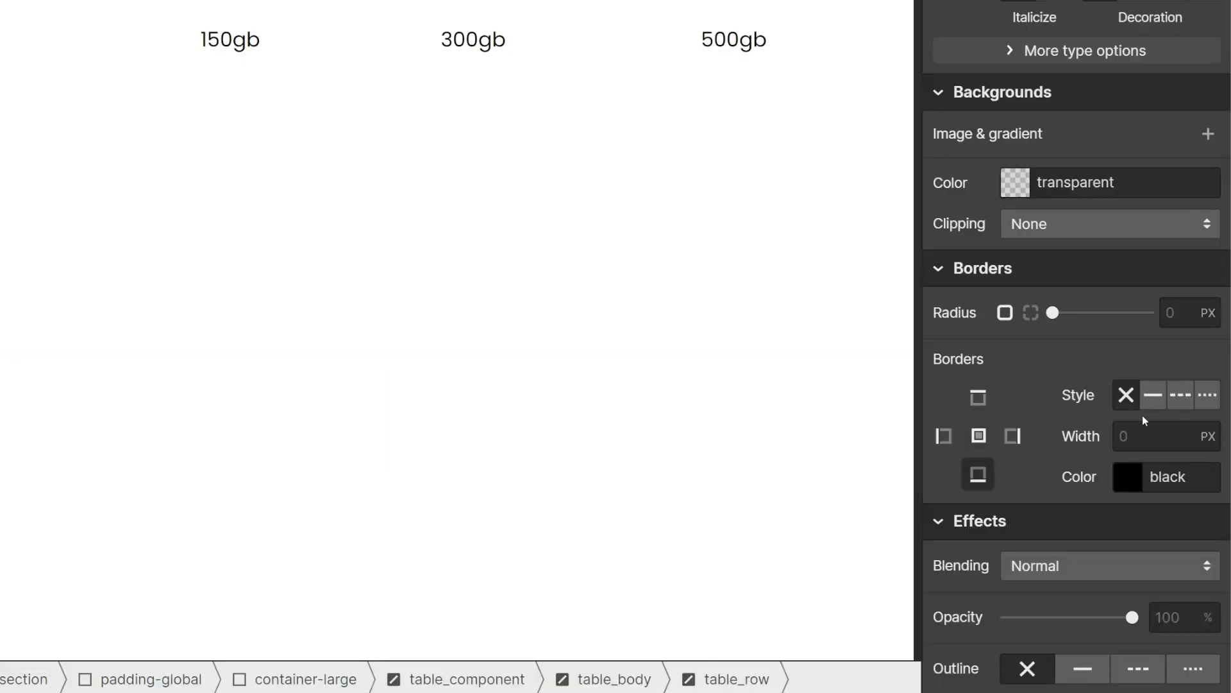
left_click(1153, 396)
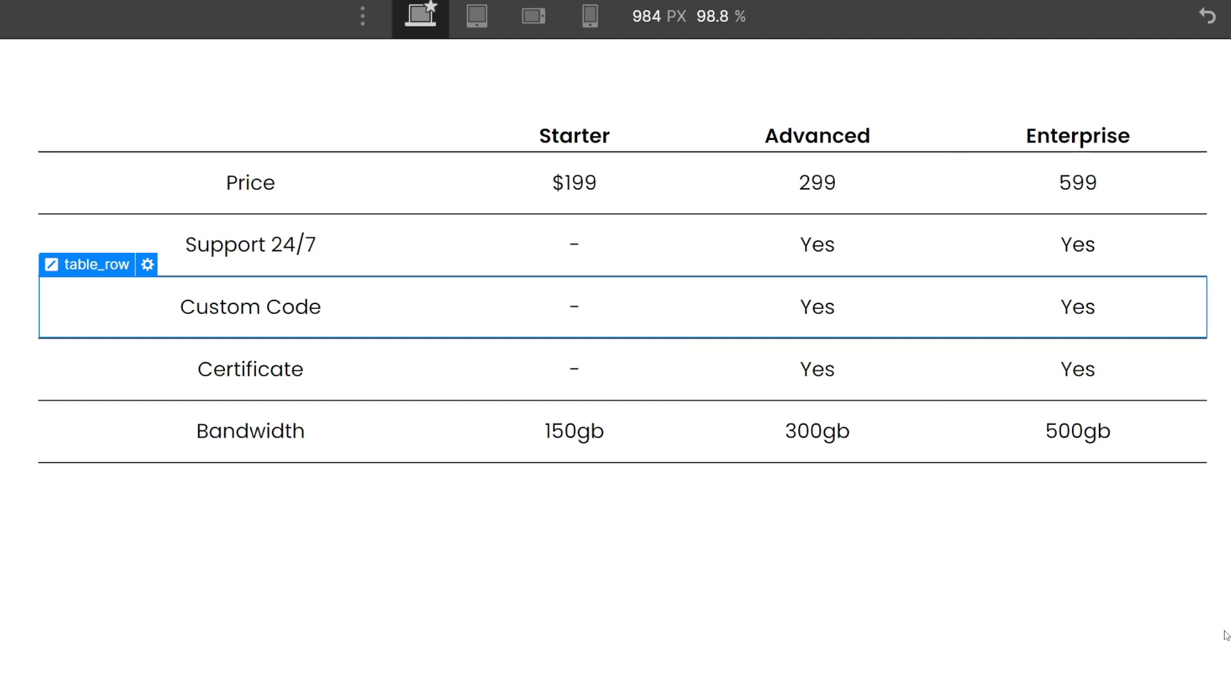
left_click(568, 141)
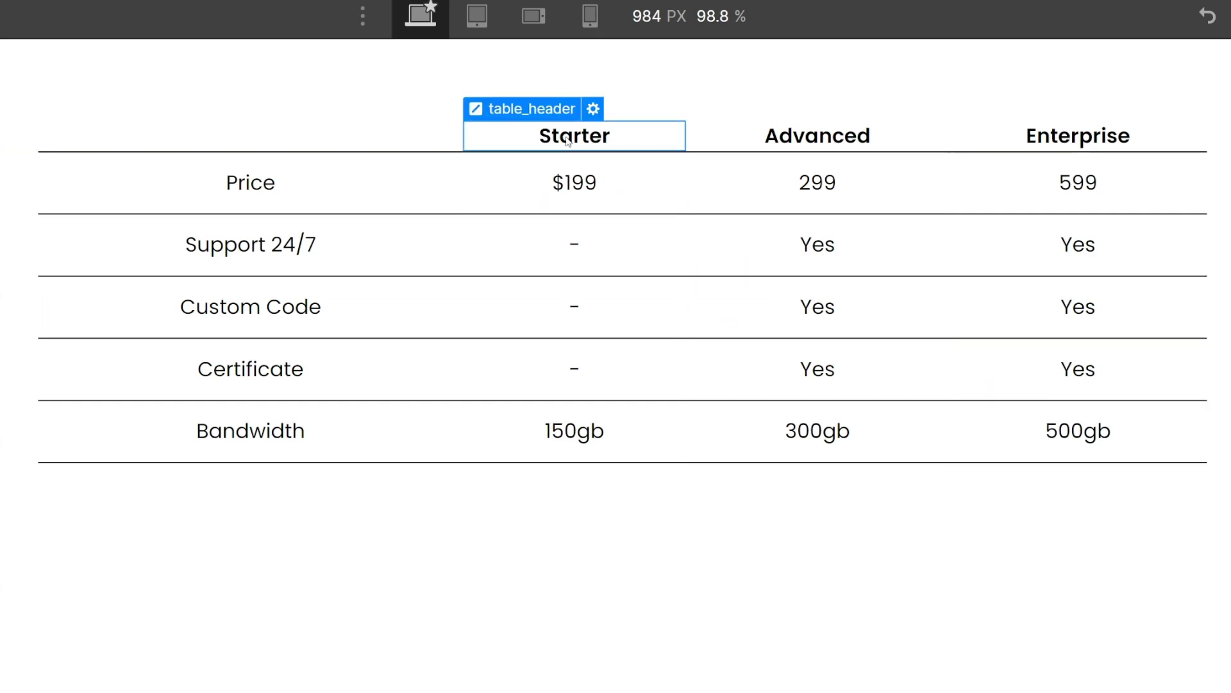
left_click(609, 143)
double_click(609, 144)
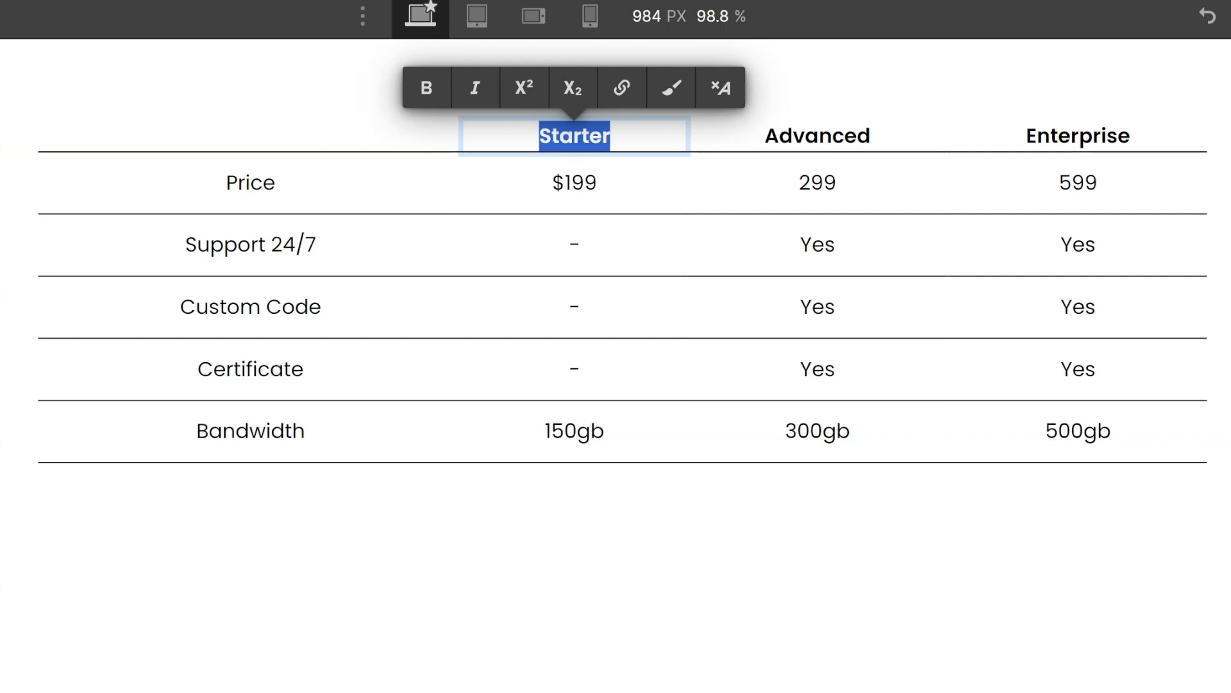
key("BackSpace")
key("Escape")
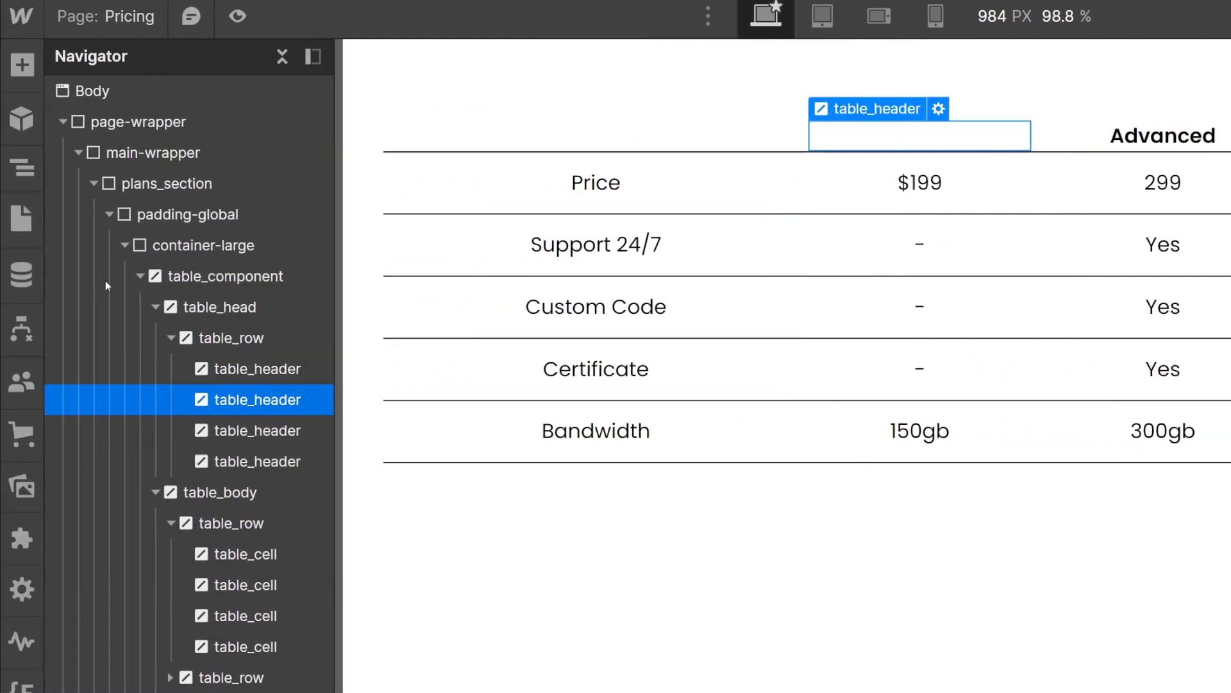
Add a div block classed table_header-block to the empty header cell
key("a")
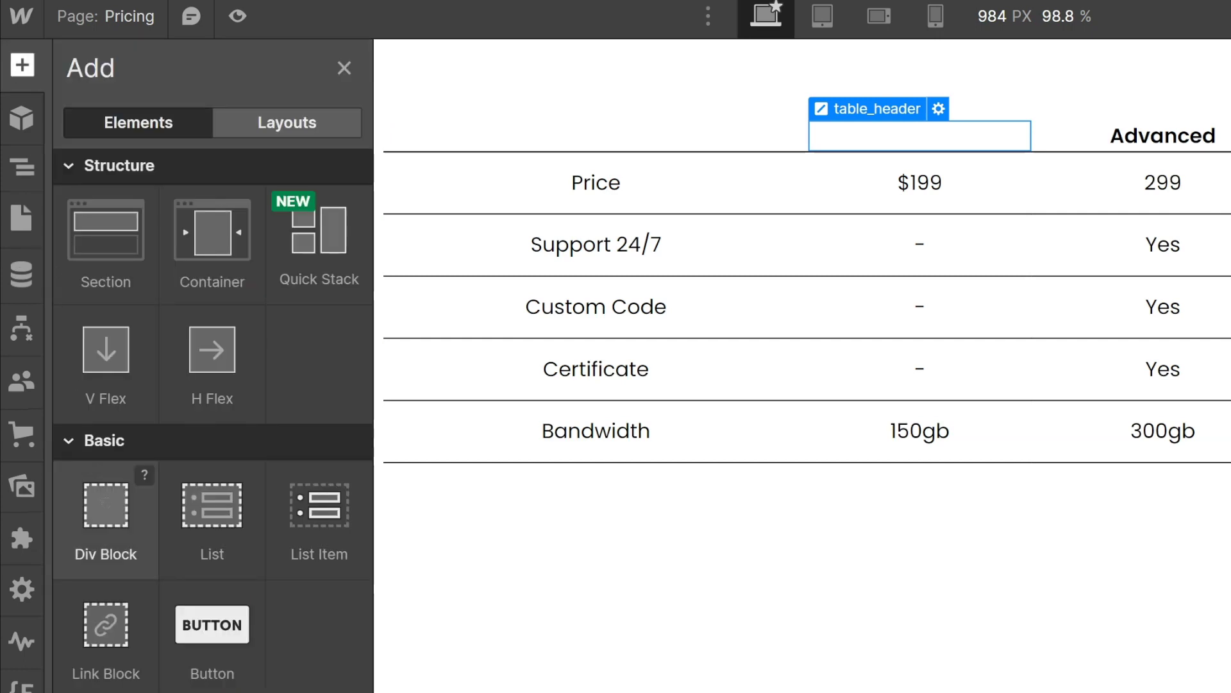
left_click(106, 513)
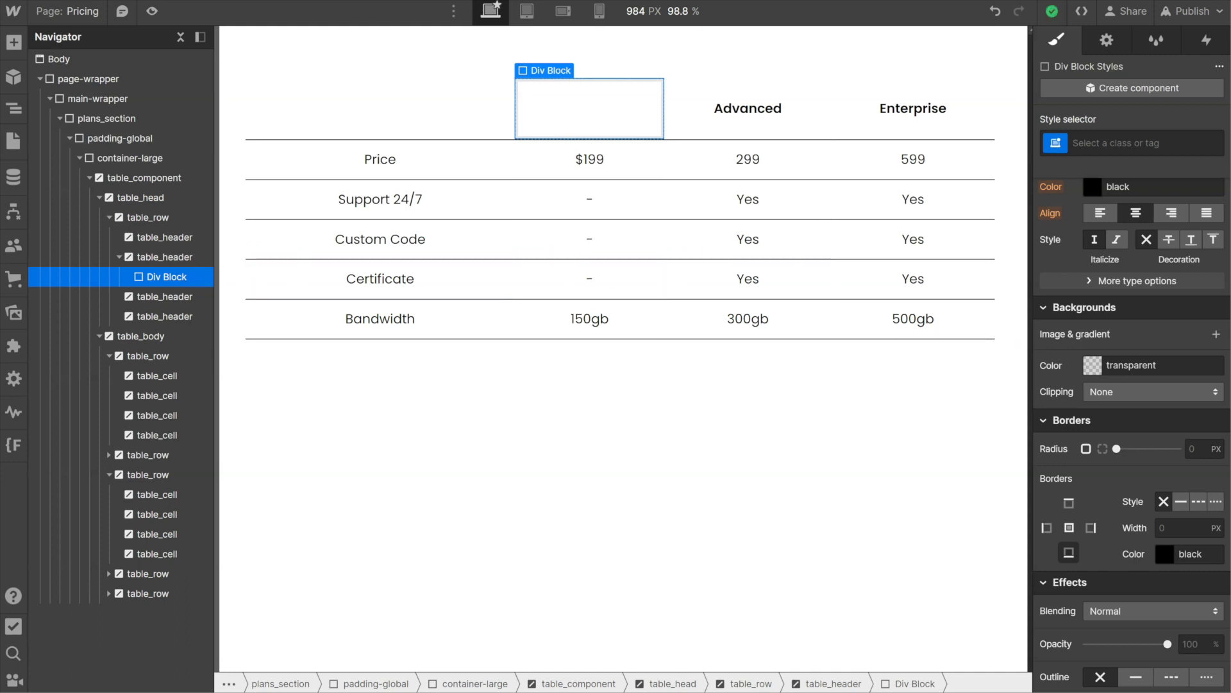
left_click(1129, 143)
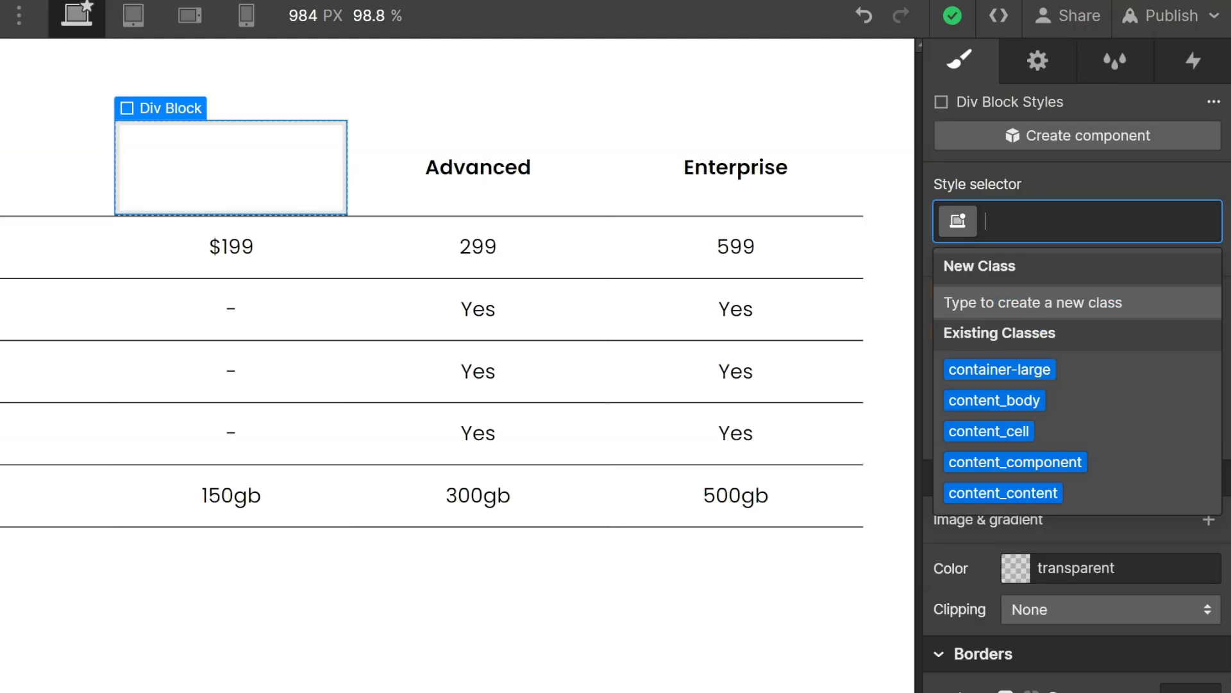
type("table_")
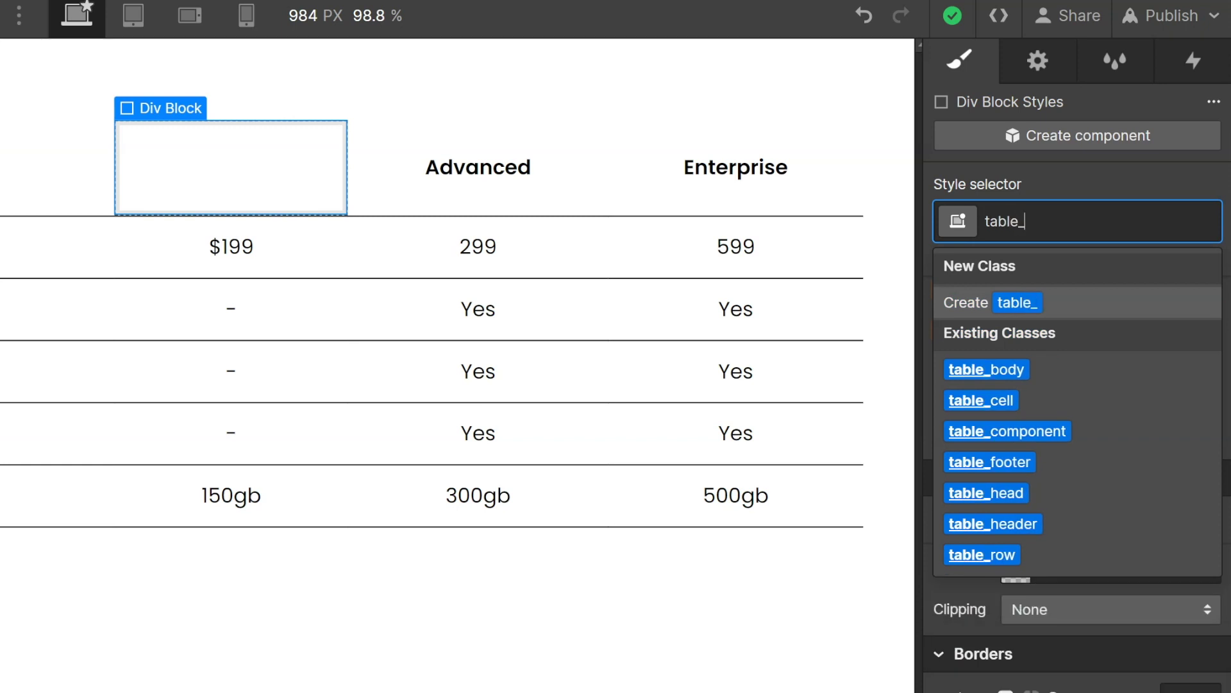
type("header-block")
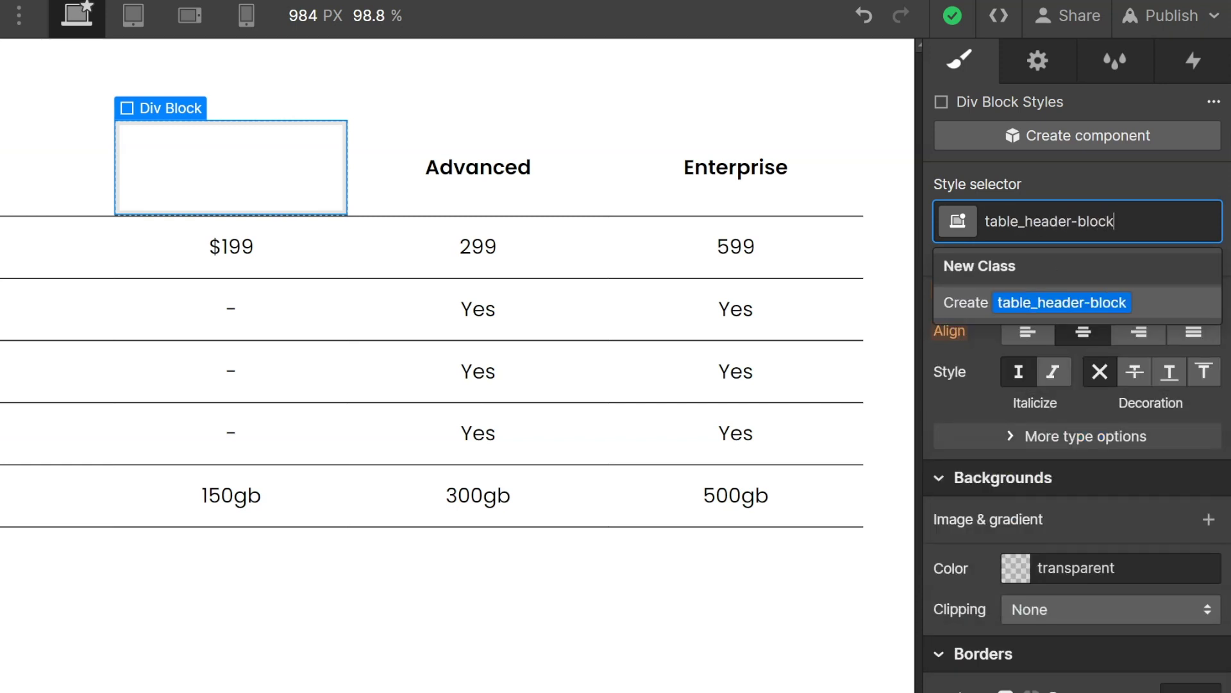
key("Return")
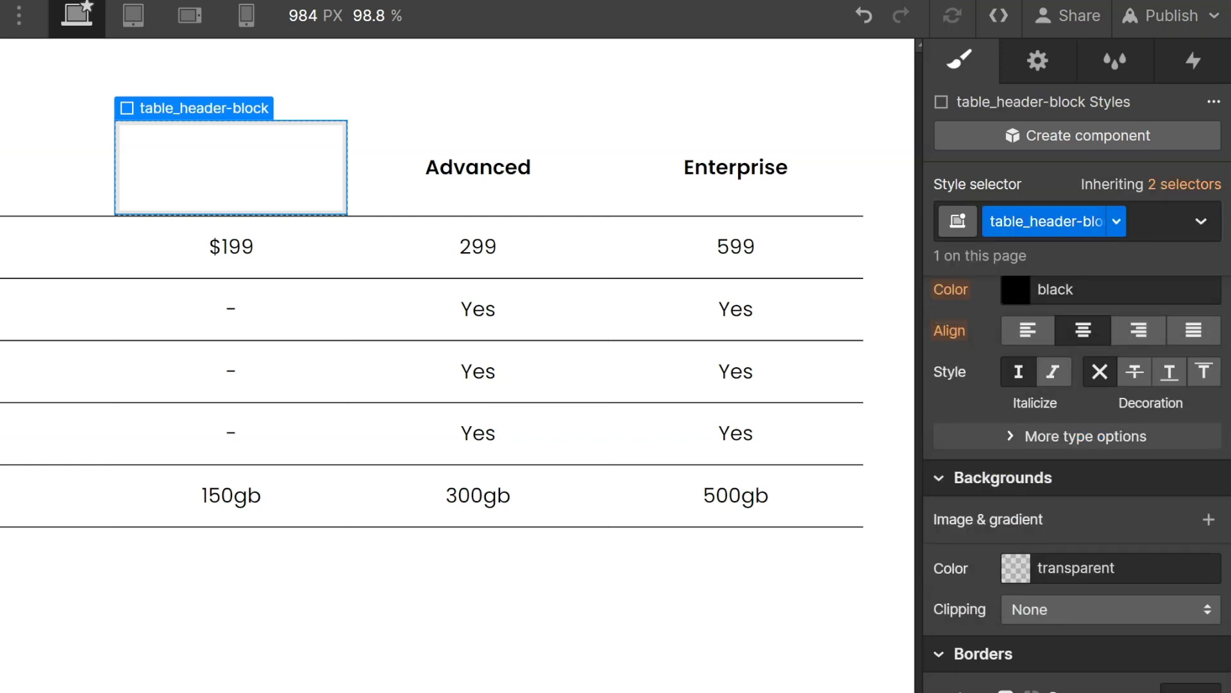
Make the header block a vertical, centred flex layout with a 0.5rem gap
scroll(1053, 345, "up", 5)
left_click(1053, 340)
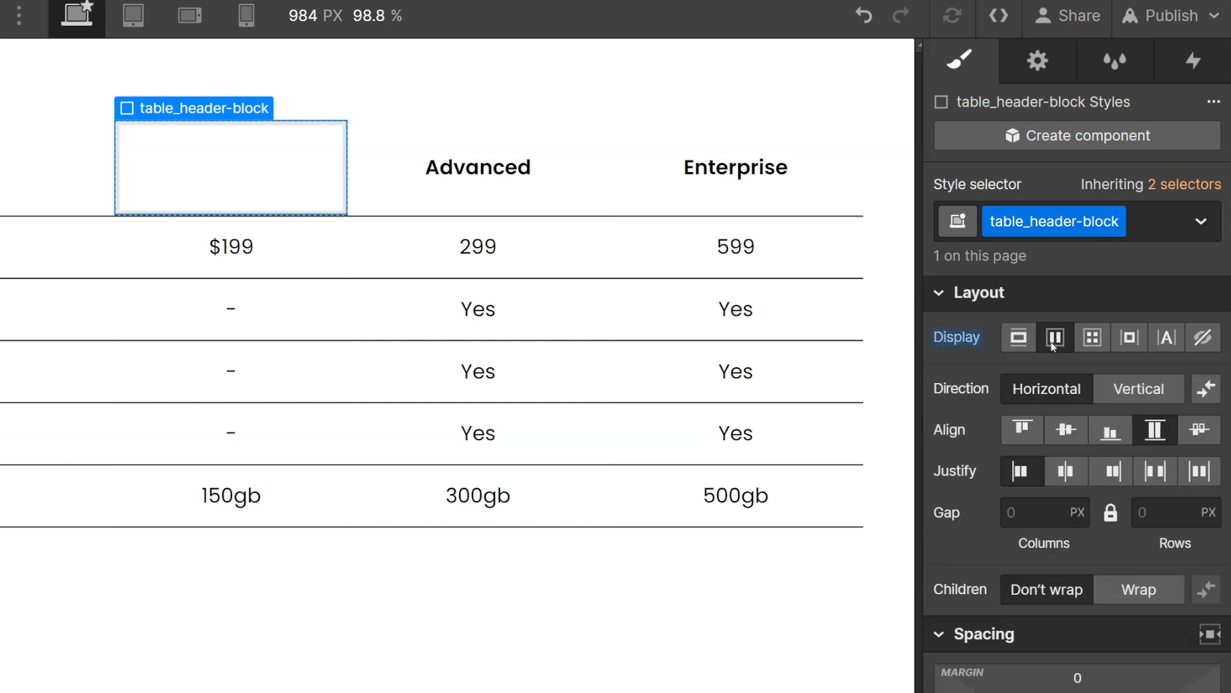
left_click(1140, 391)
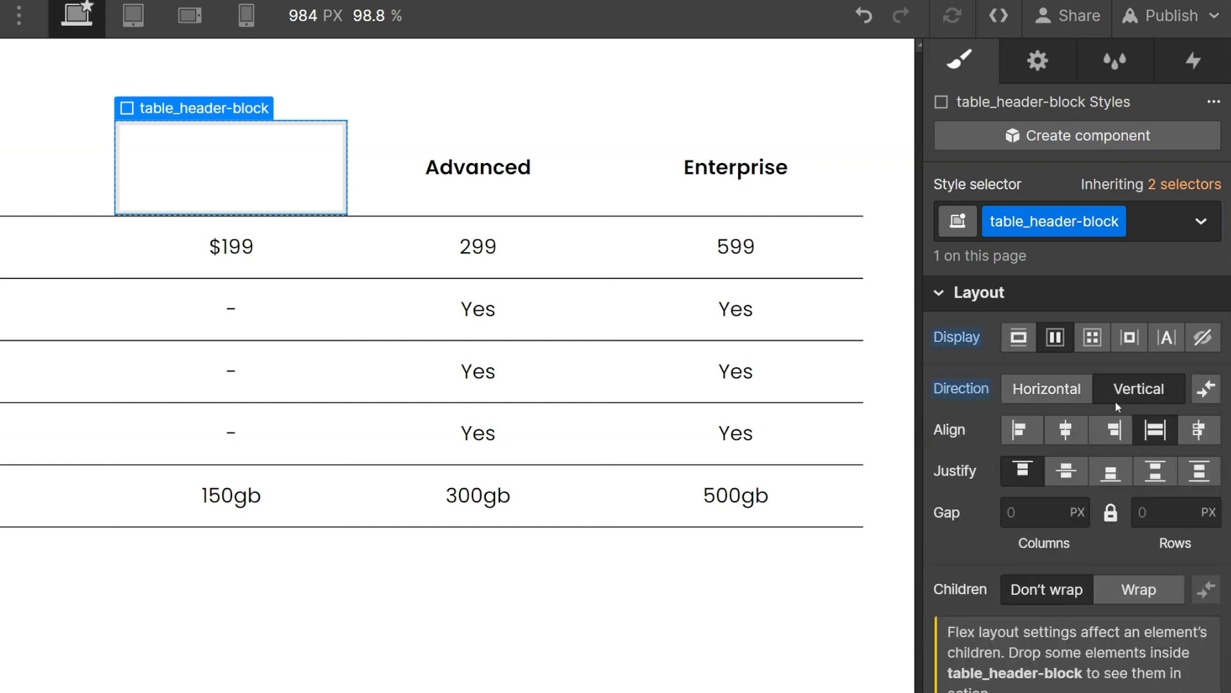
left_click(1066, 429)
left_click(1035, 512)
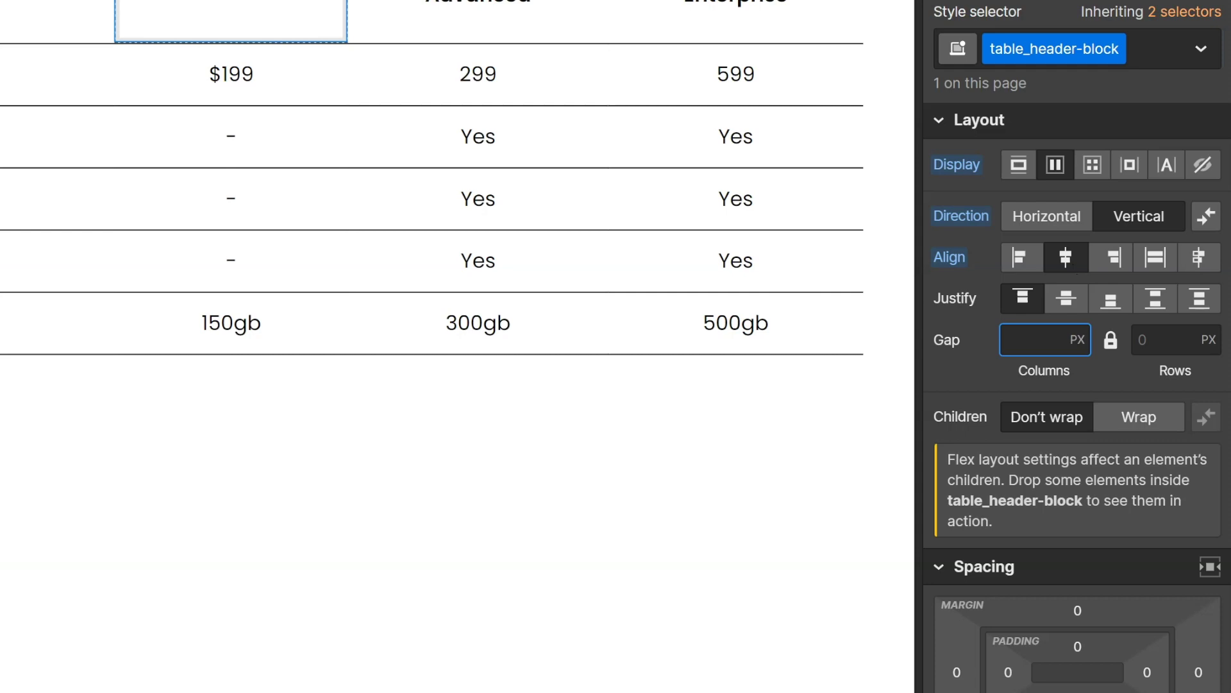
type("0.5rem")
key("Return")
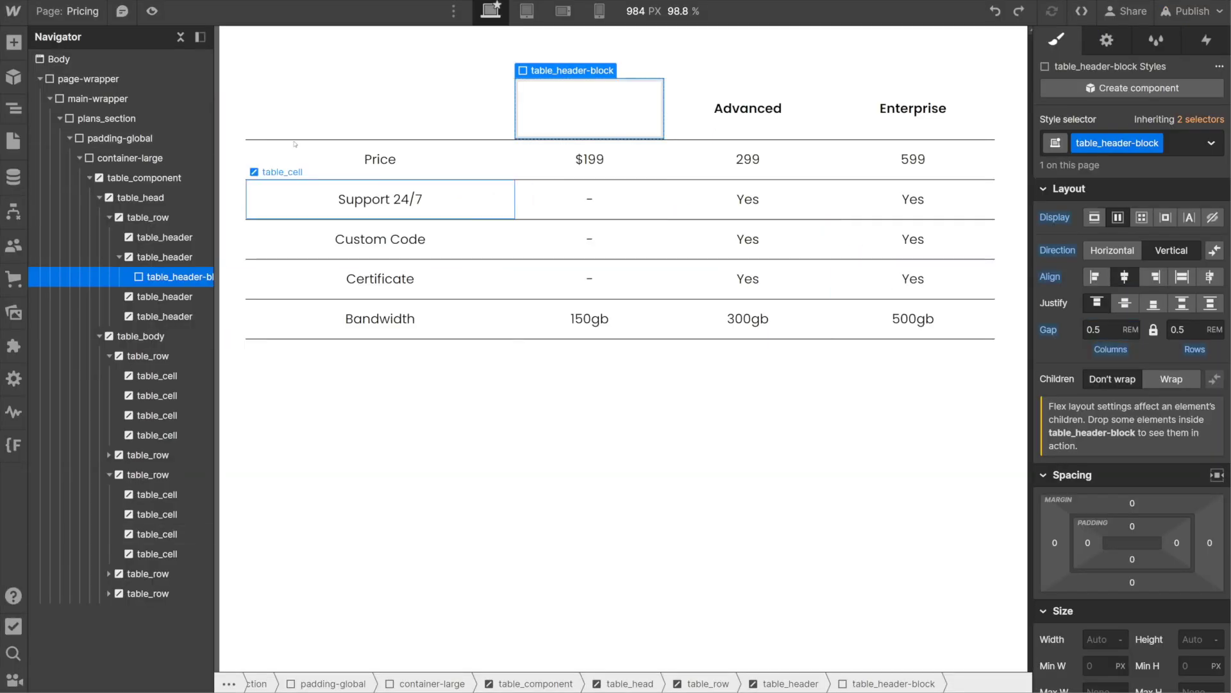
Insert an image into the header block and give it the class table_header-icon
left_click(14, 42)
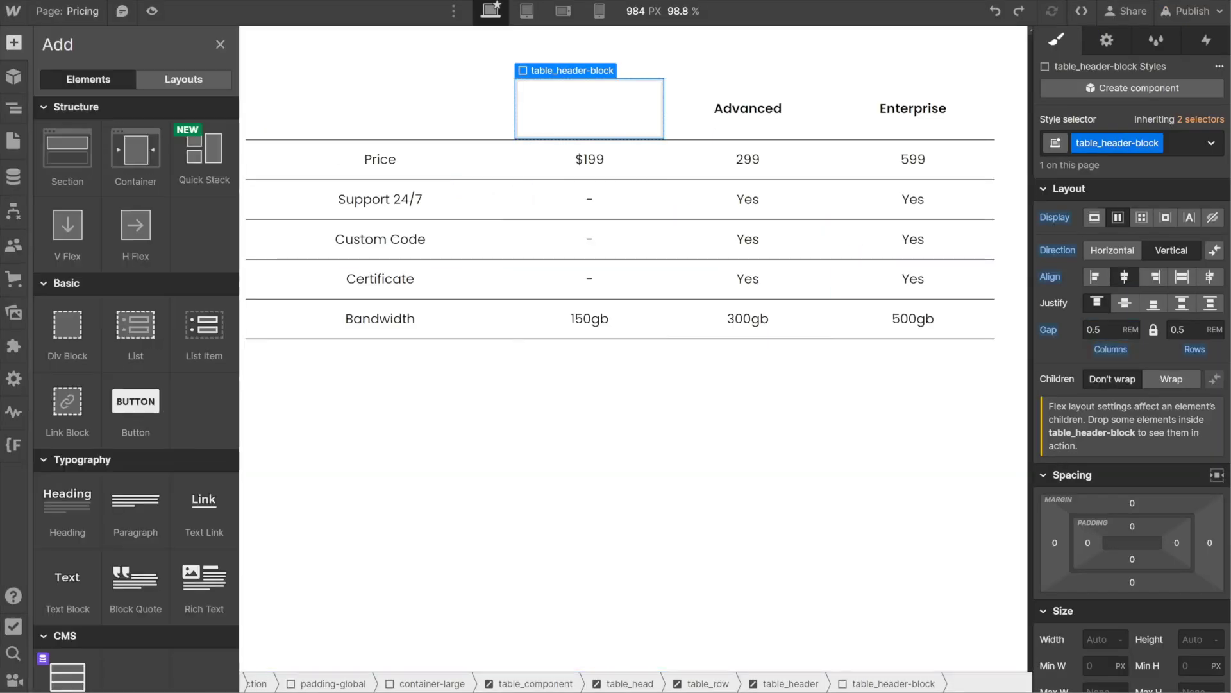
scroll(67, 377, "down", 6)
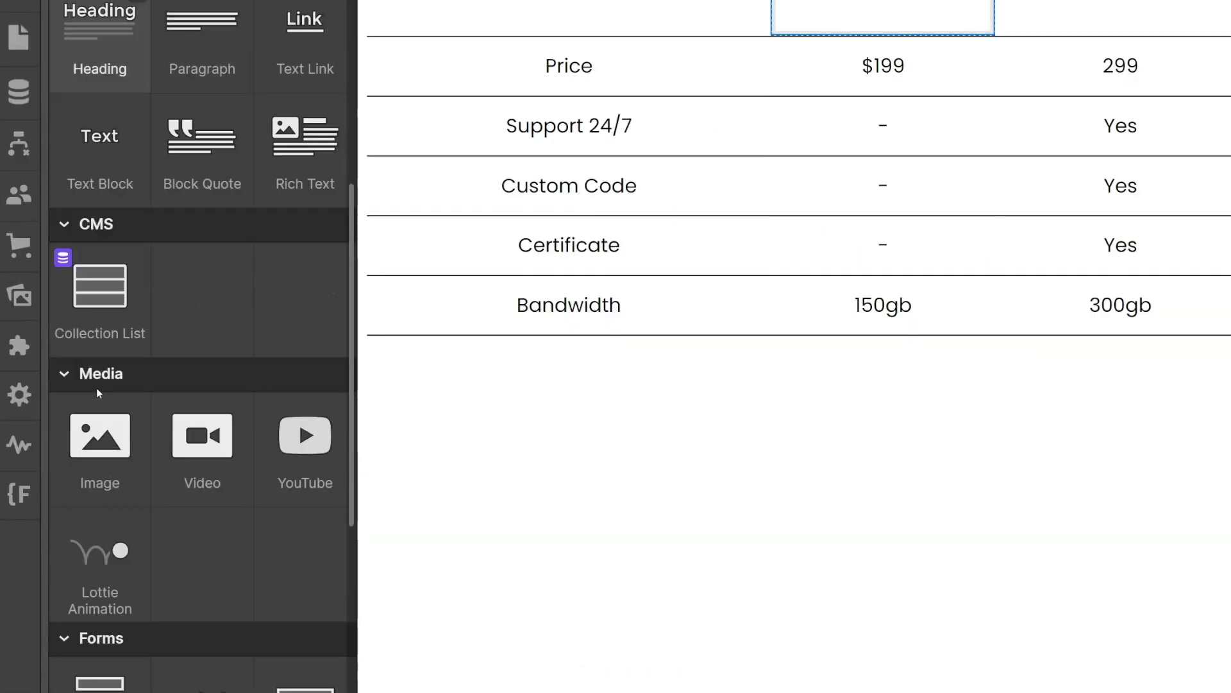
left_click(100, 436)
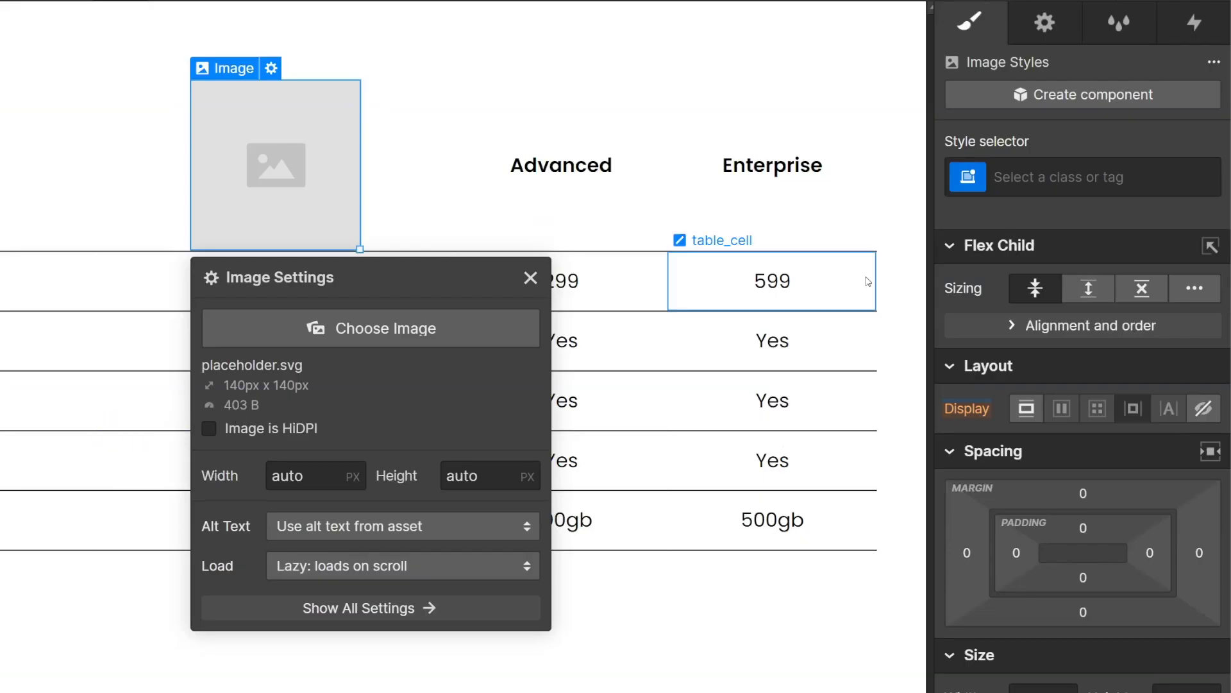
left_click(1091, 177)
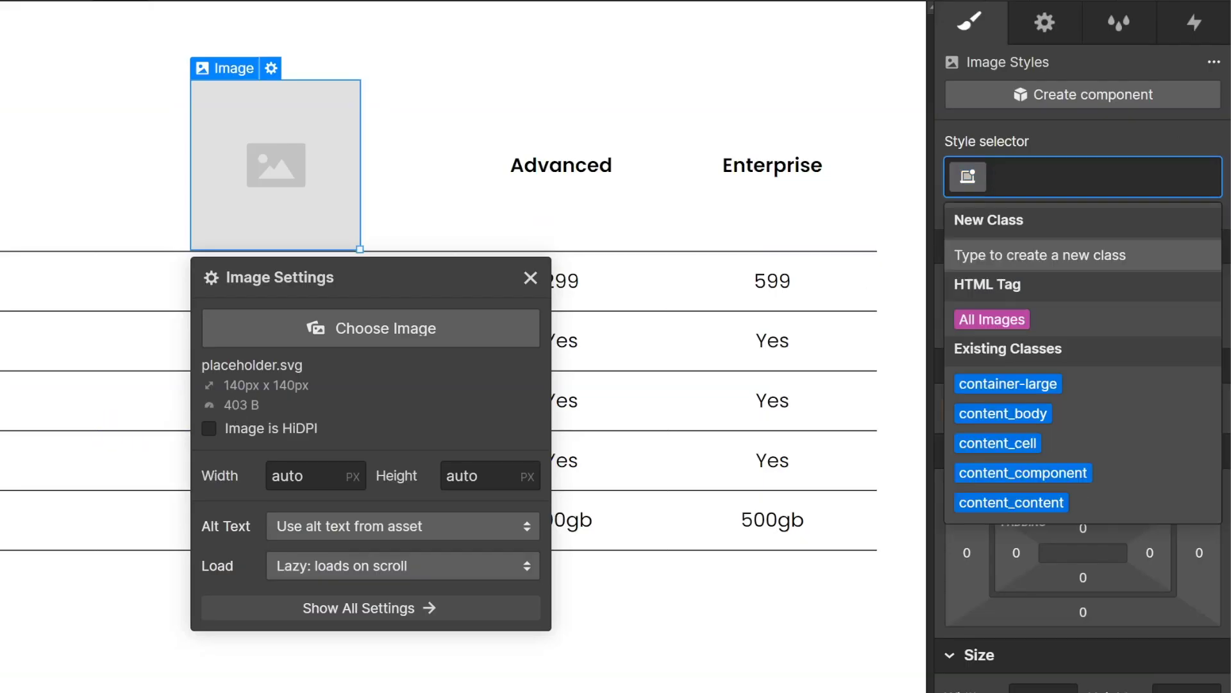
type("table_header-ic")
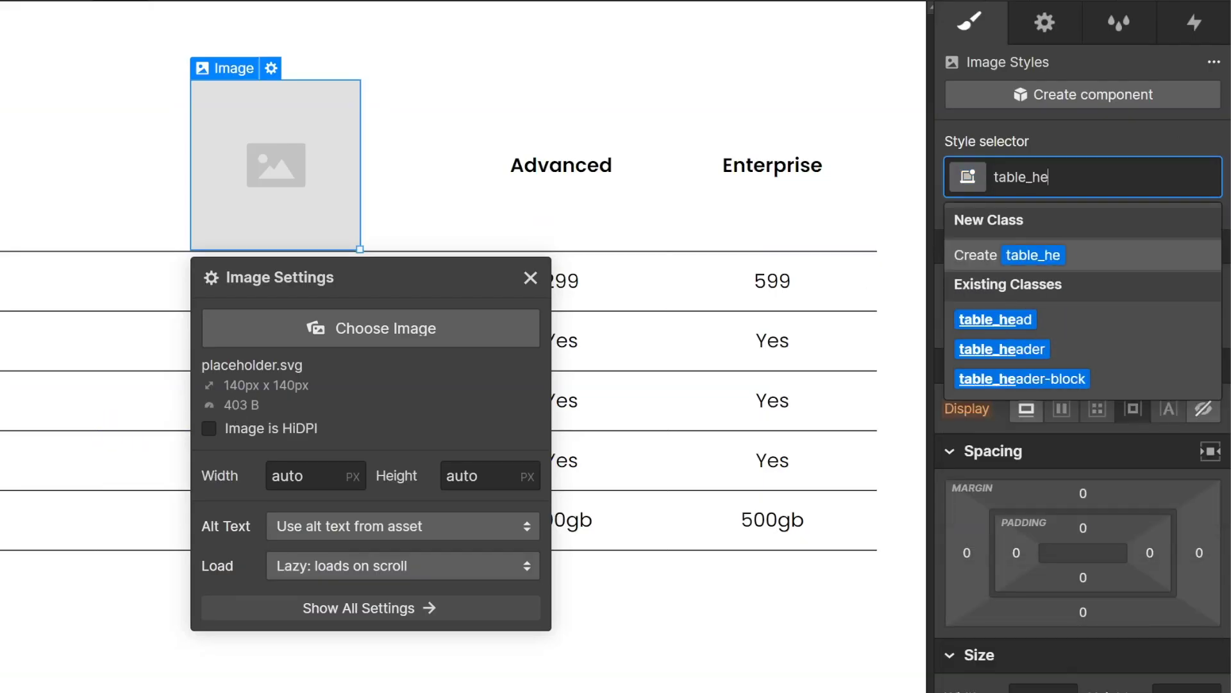
type("on")
key("Return")
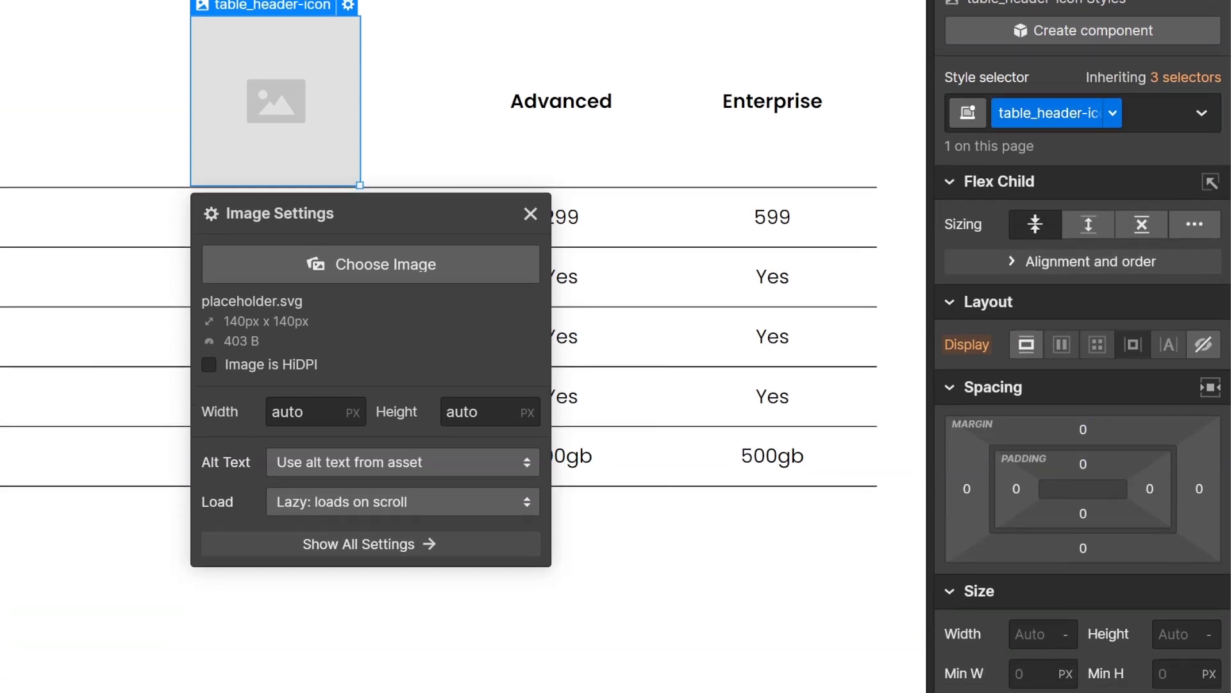
Set the icon width to 1.5rem and use insights.svg as its image
left_click(1036, 464)
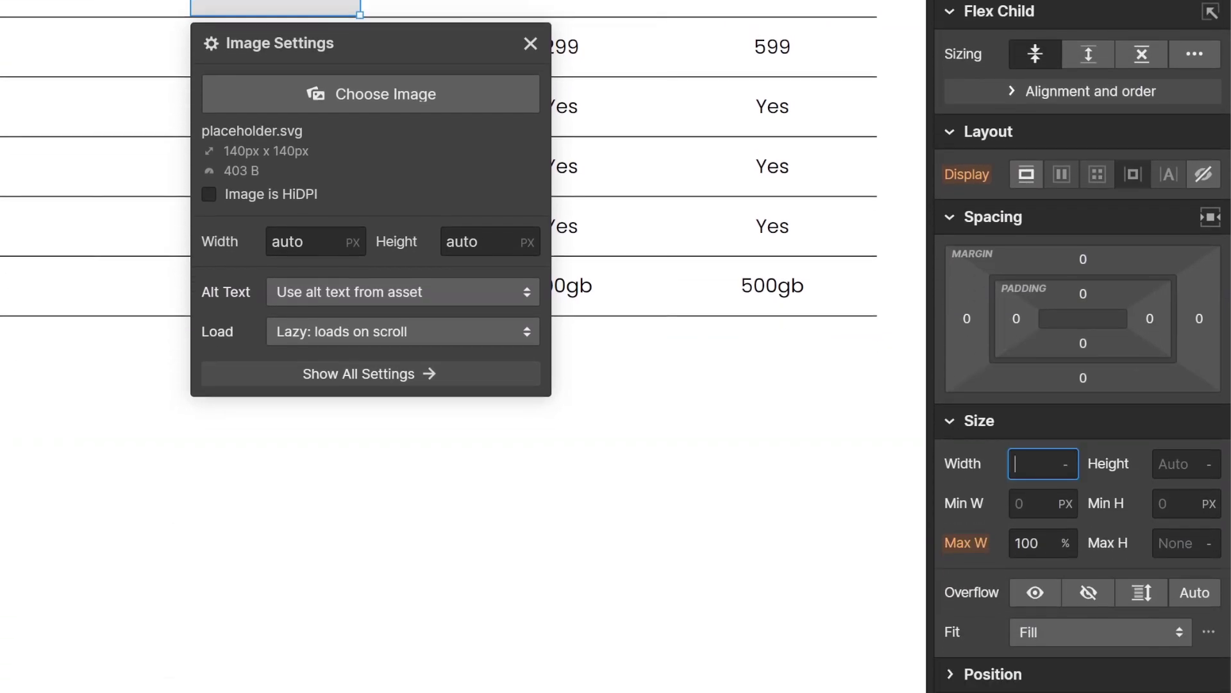
type("1.5rem")
key("Return")
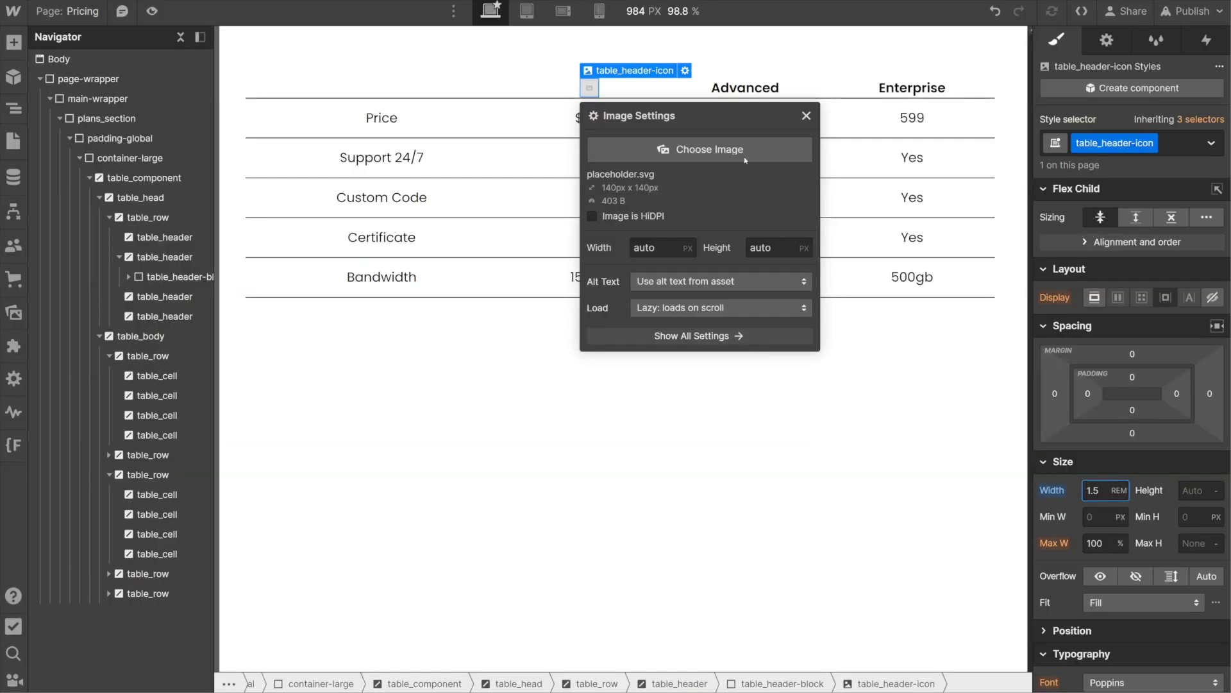
left_click(744, 157)
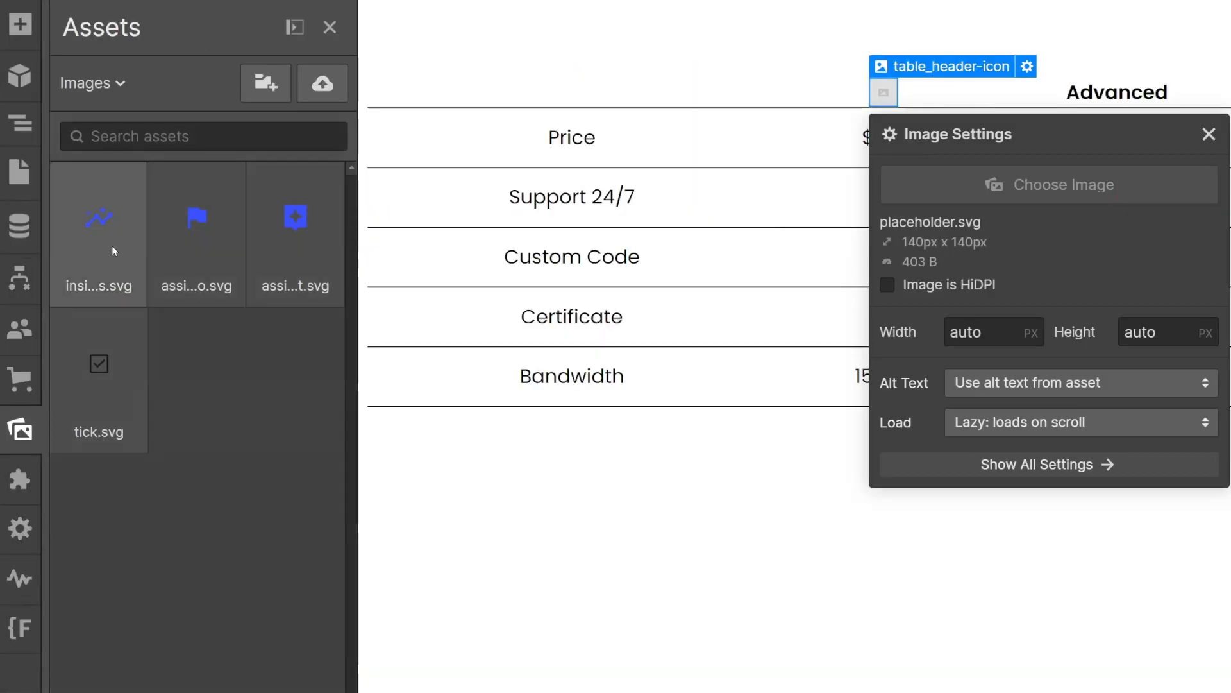
left_click(112, 248)
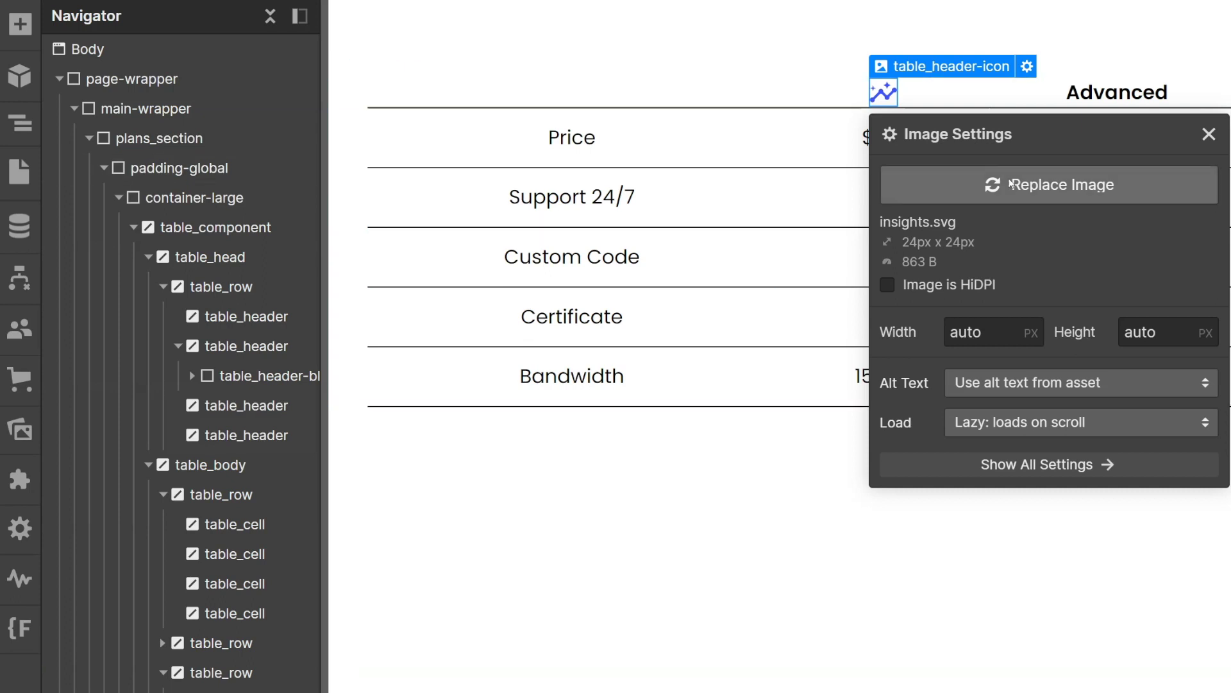
left_click(1209, 133)
Add a 1.5rem text block classed table_header-title beneath the icon
left_click(19, 24)
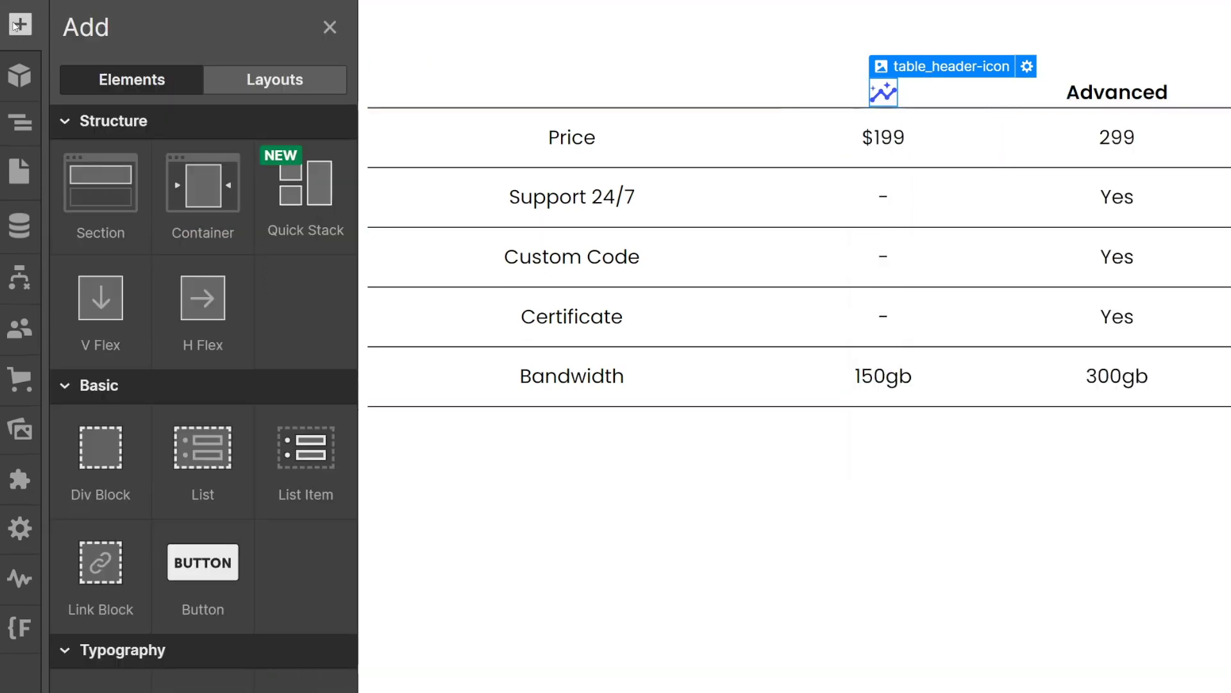
scroll(109, 334, "down", 8)
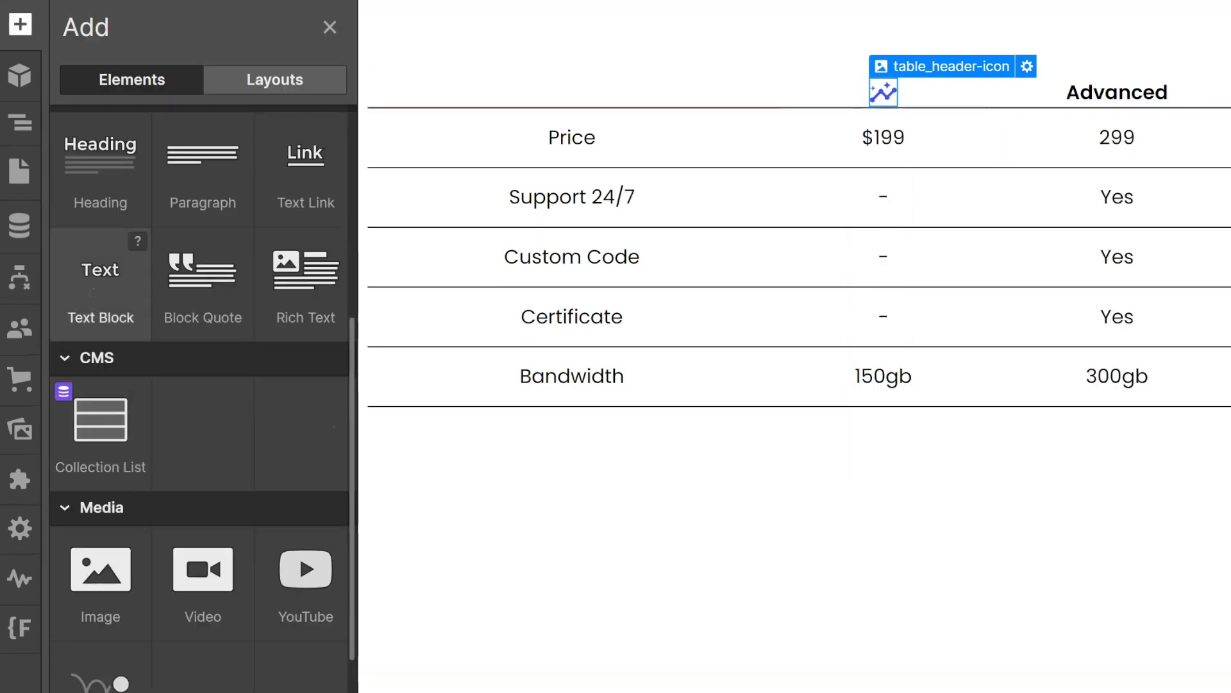
left_click(100, 282)
key("ctrl+Return")
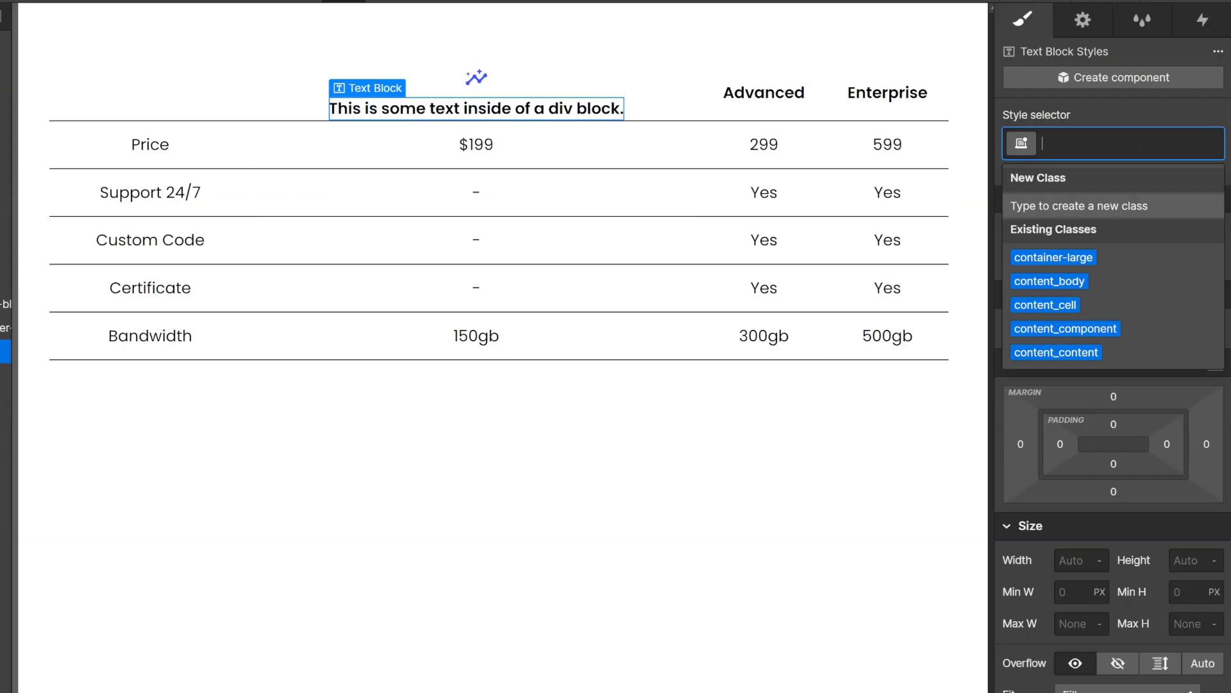
type("table_he")
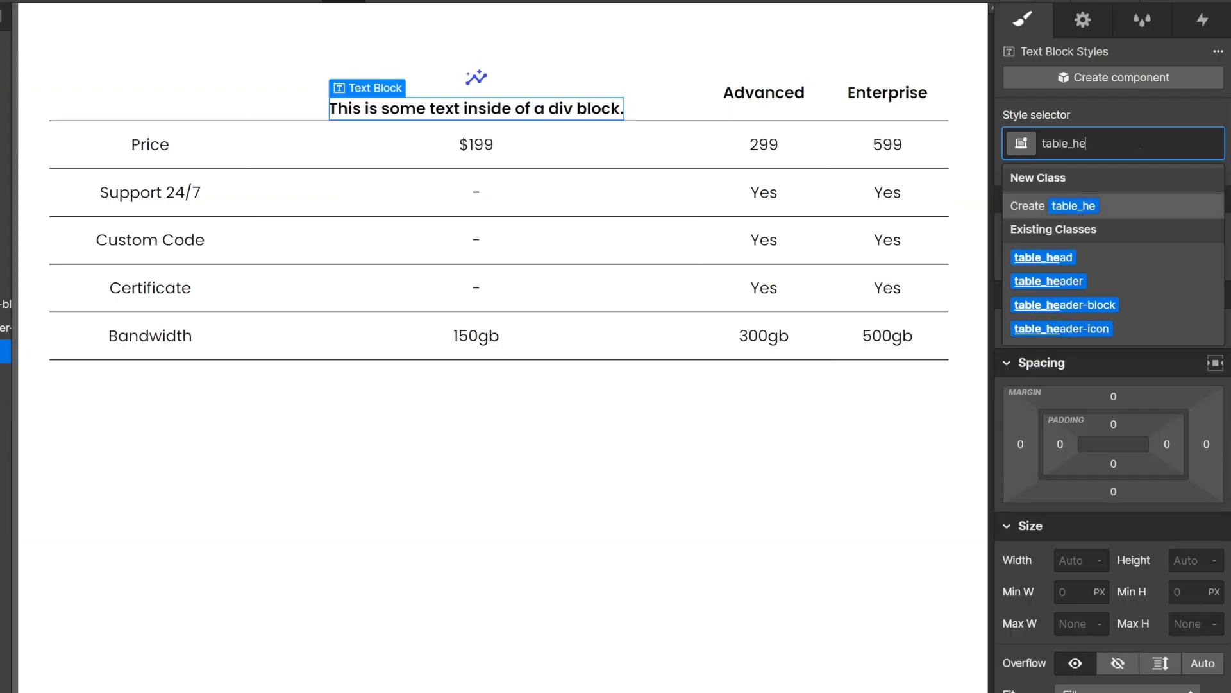
type("ader-title")
key("Return")
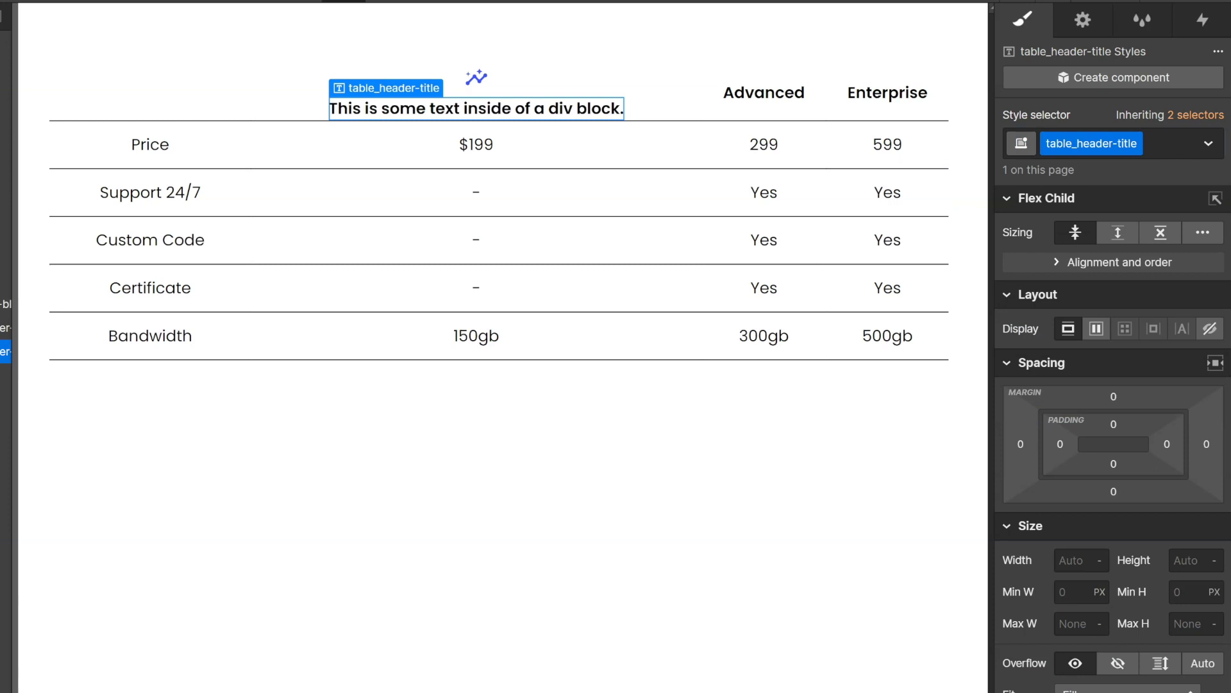
scroll(1094, 463, "down", 7)
left_click(1069, 408)
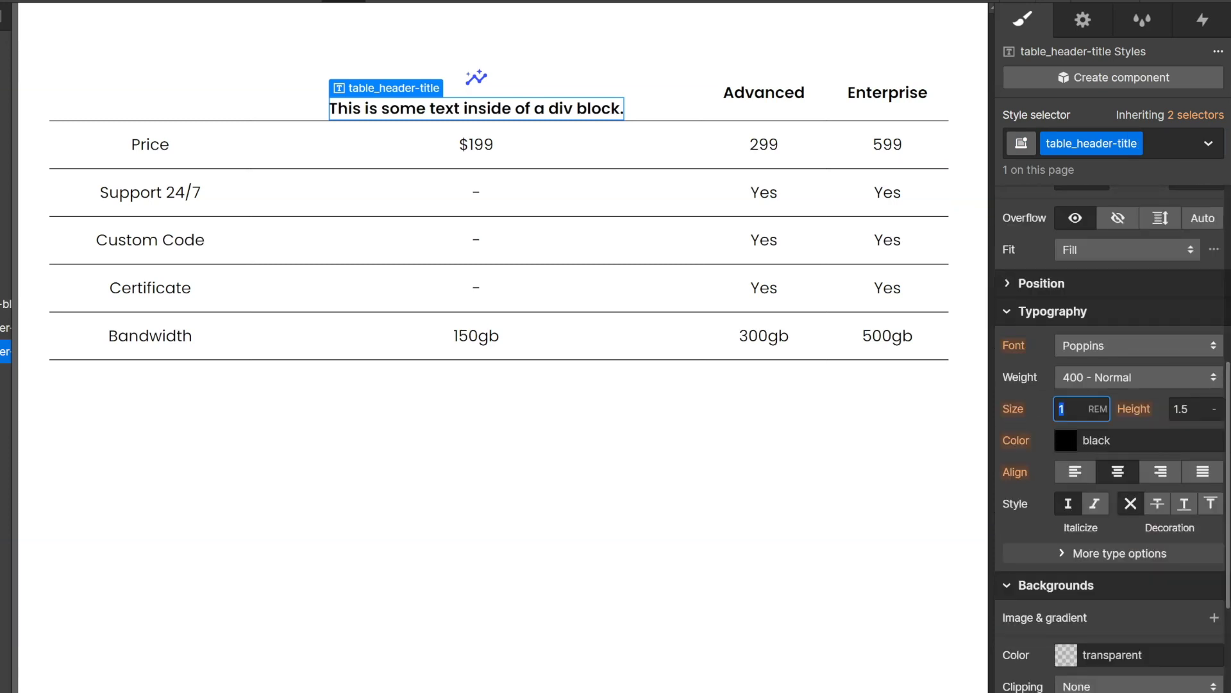
type(".5")
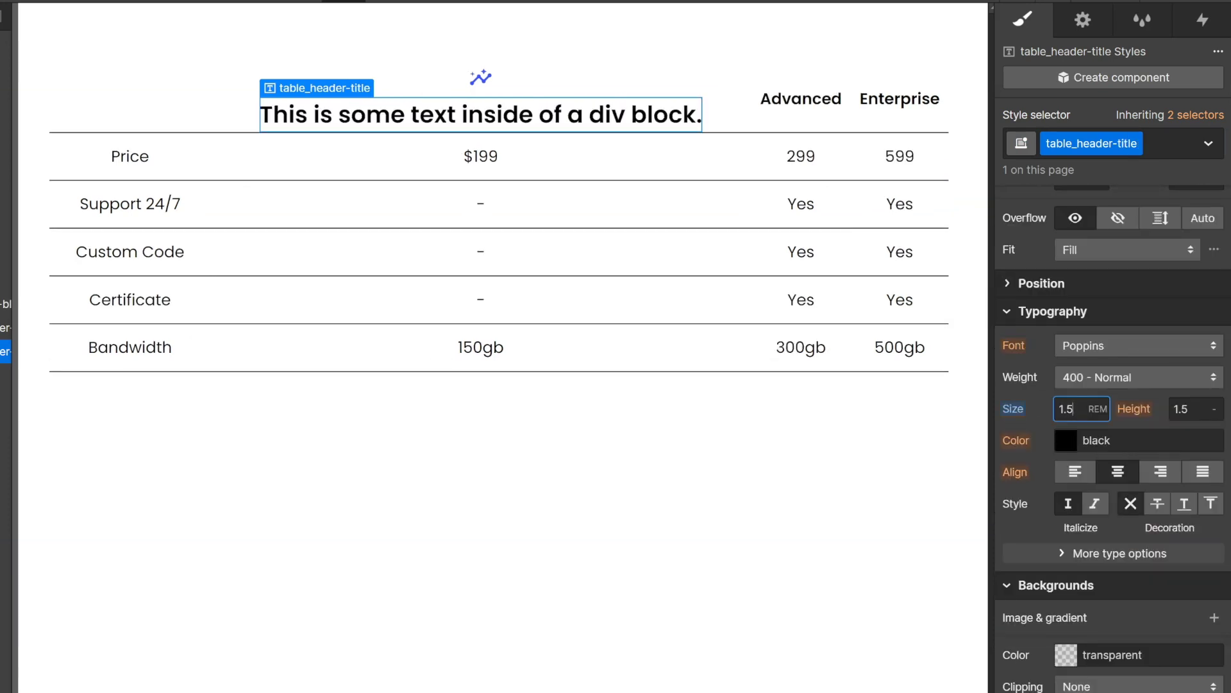
Replace the title's placeholder text with 'Starter'
double_click(584, 114)
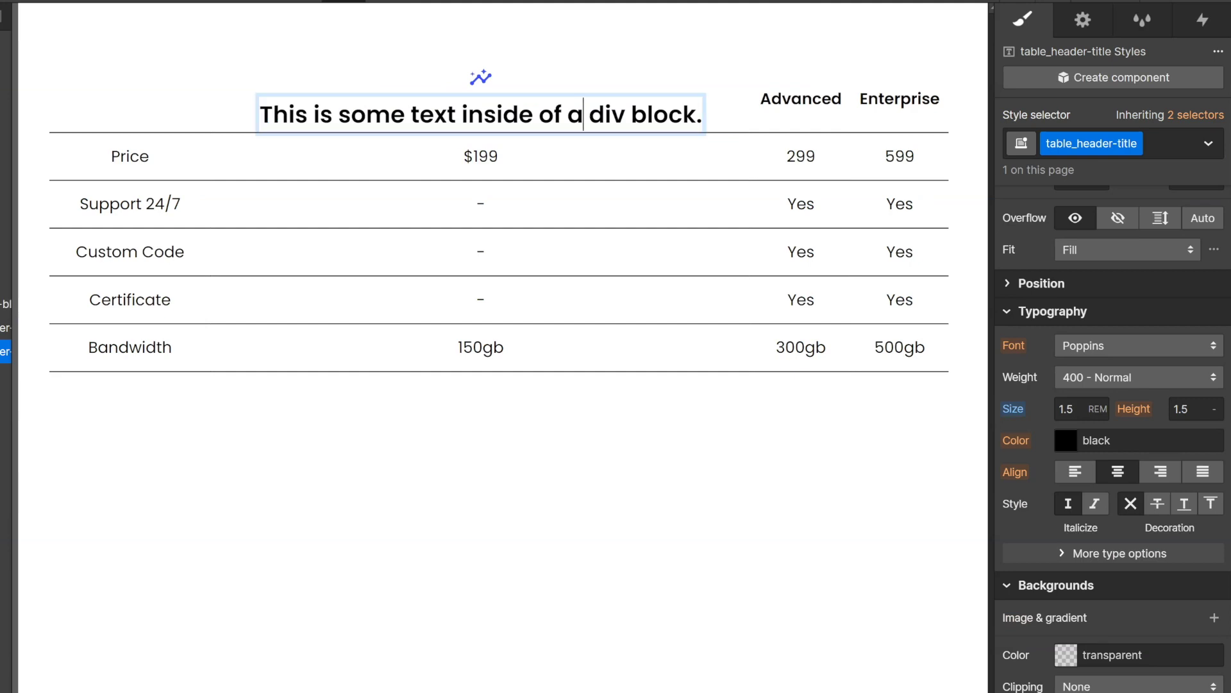
key("ctrl+a")
type("Starter")
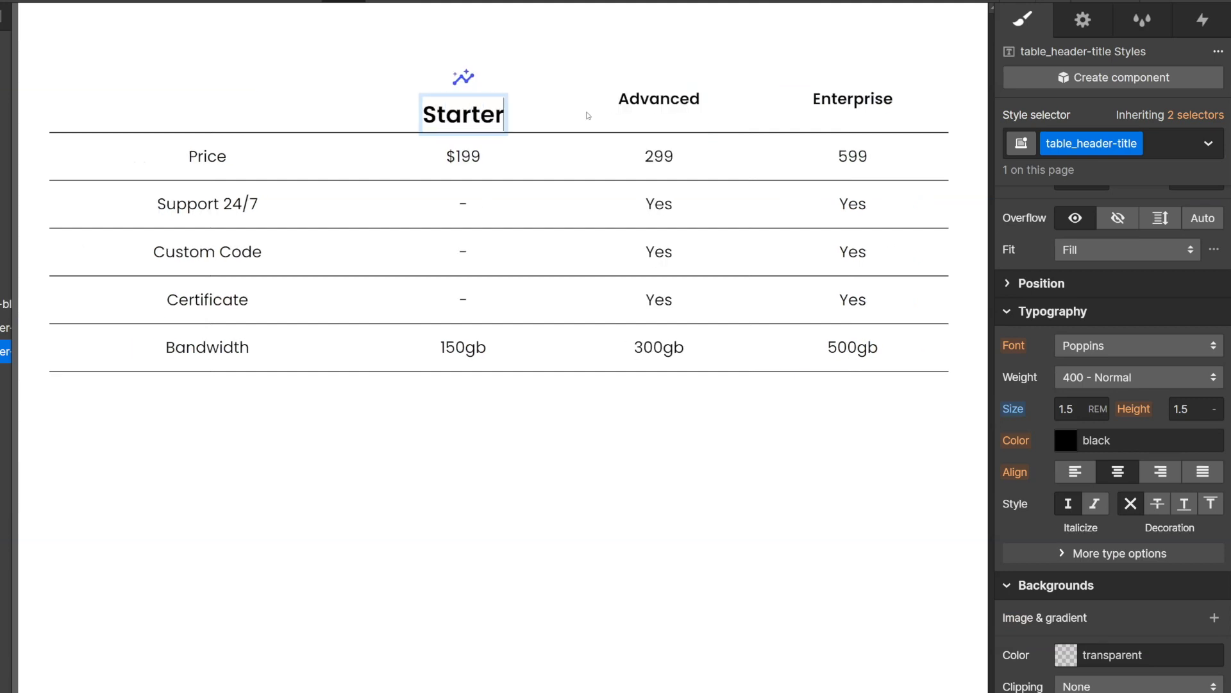
key("Escape")
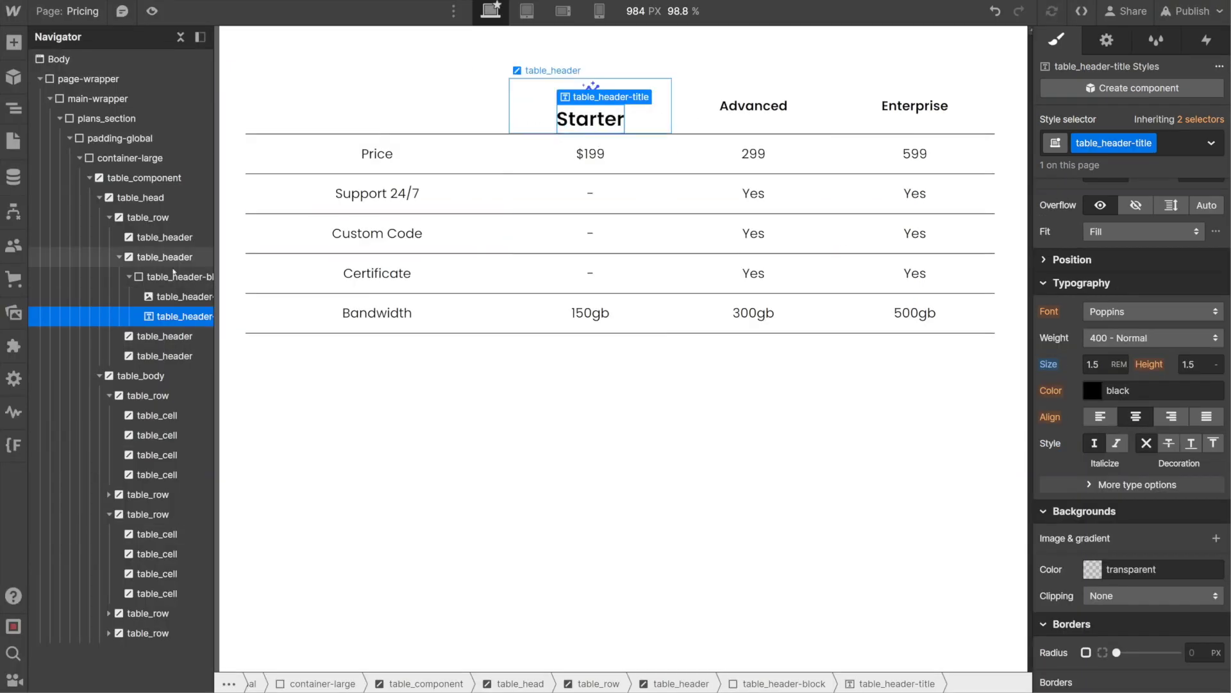
Duplicate the Starter header cell and delete the Advanced and Enterprise headers it replaces
left_click(135, 276)
left_click(119, 257)
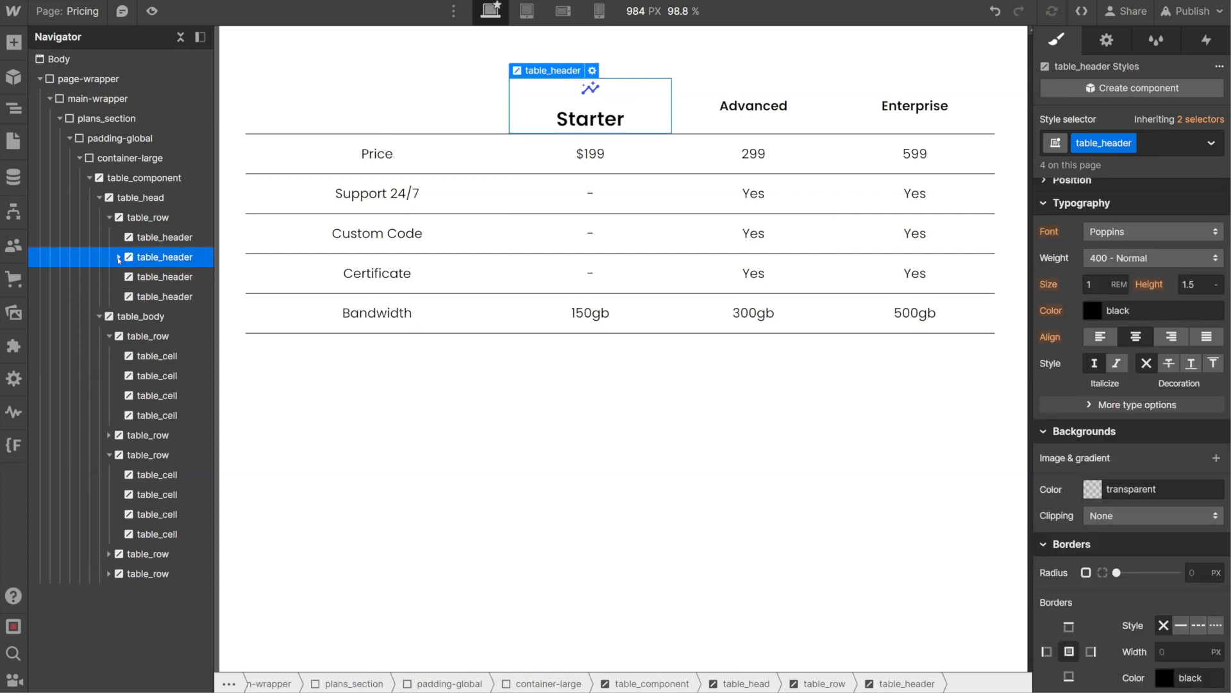
key("ctrl+d")
key("ctrl+d")
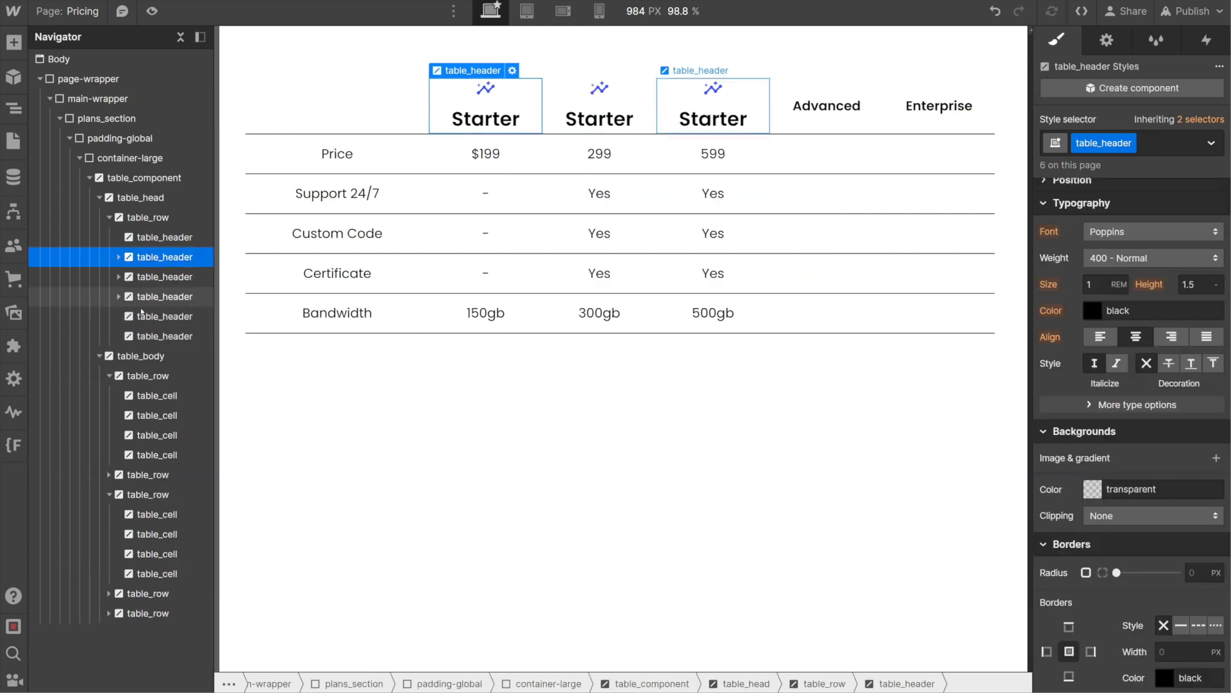
left_click(144, 316)
key("Delete")
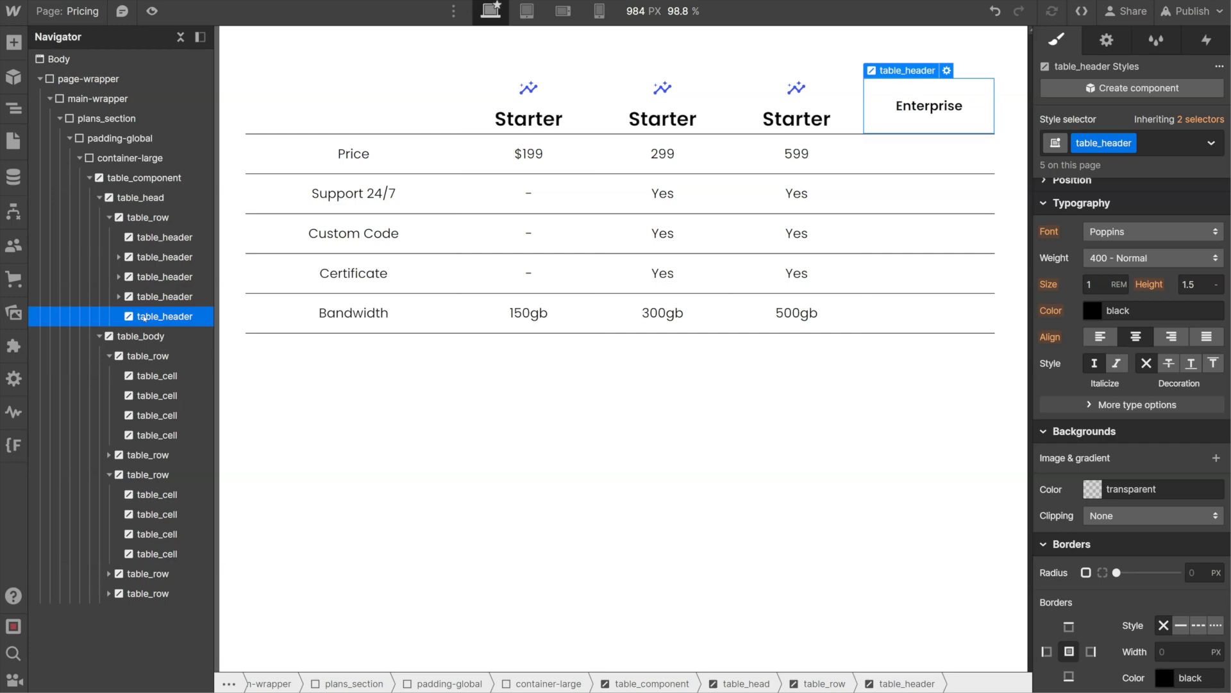
key("Delete")
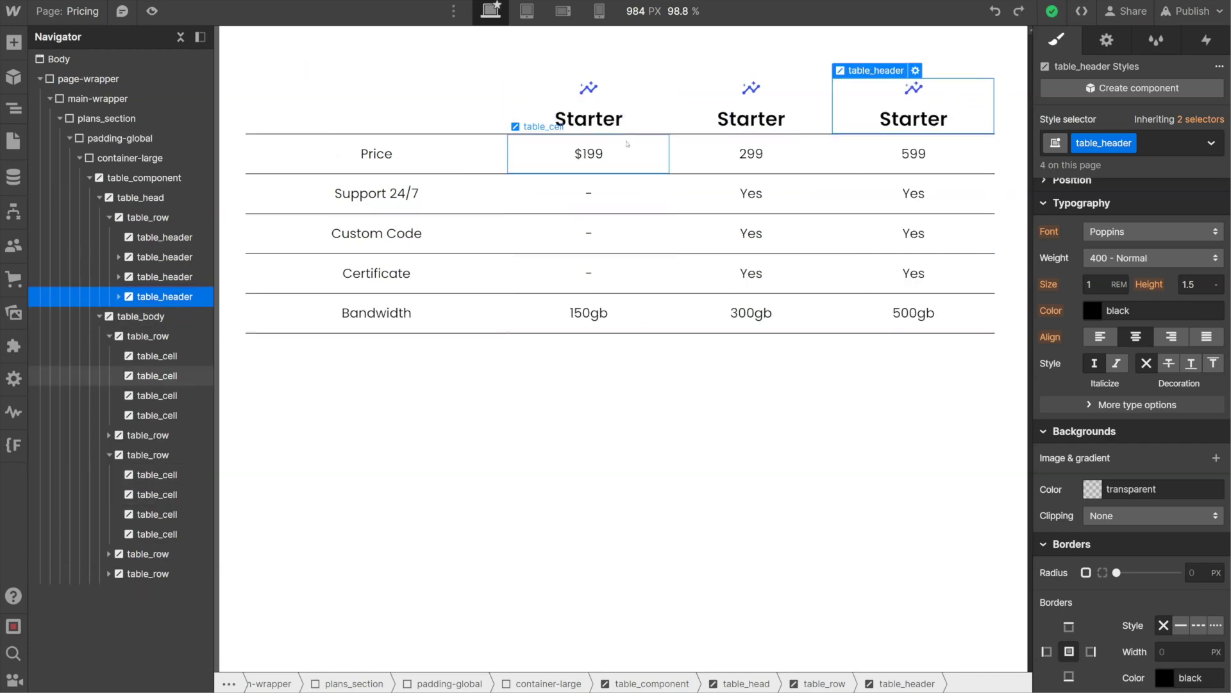
Give the table_header cells 0.75rem (12/16rem) padding on all four sides
scroll(1133, 298, "up", 5)
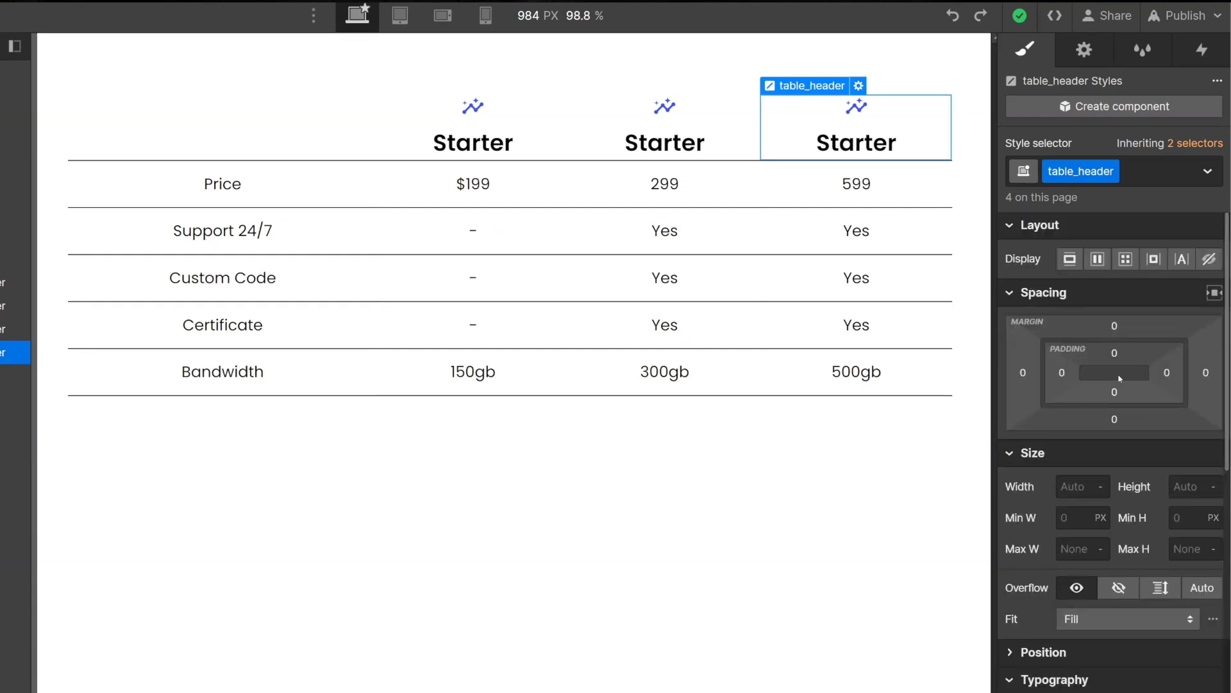
left_click(1115, 353)
type("12/16")
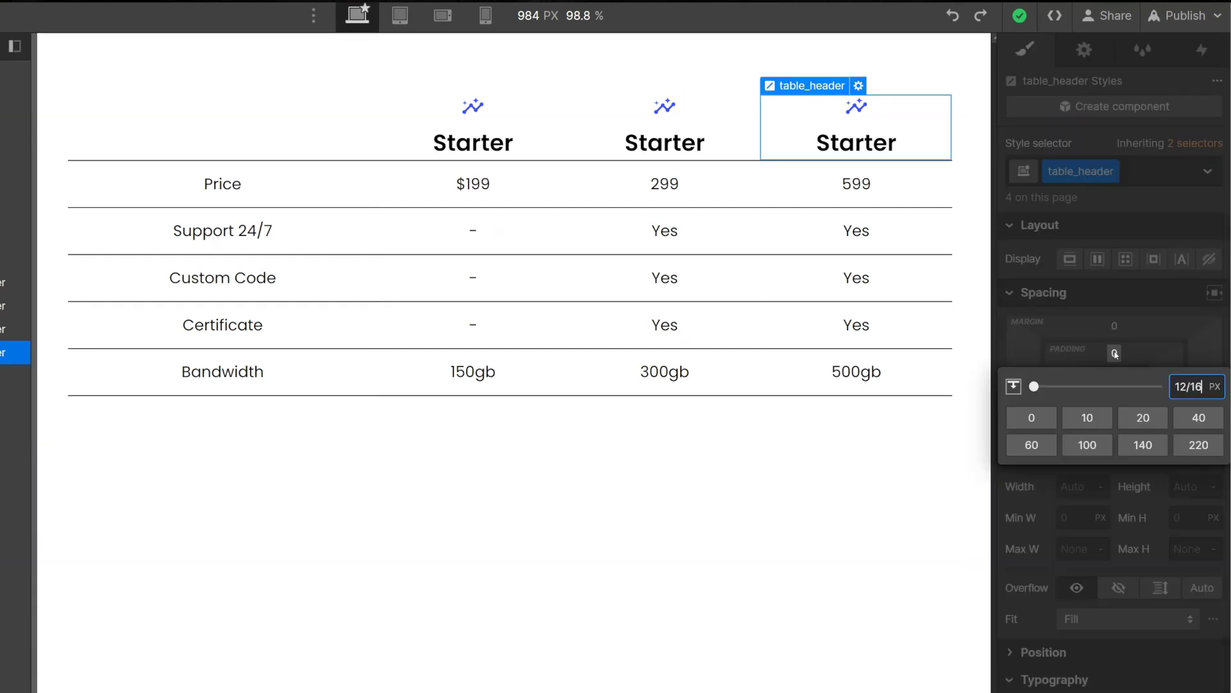
type("rem")
key("Return")
left_click(1116, 354)
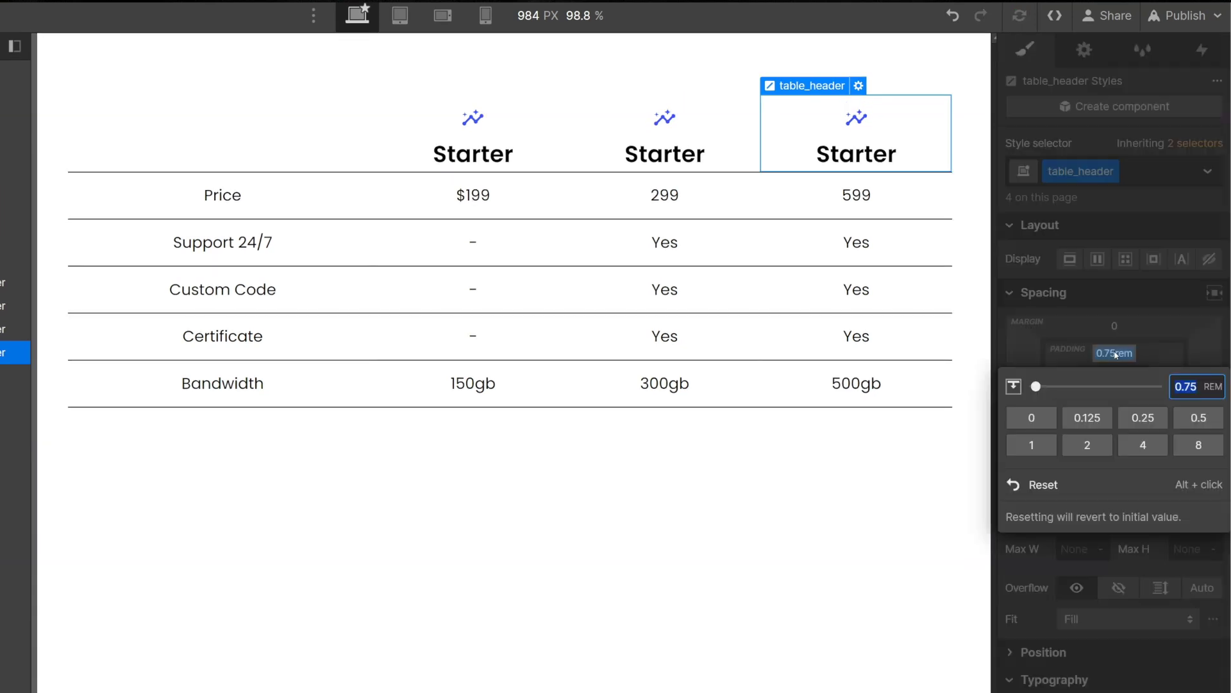
key("shift+Return")
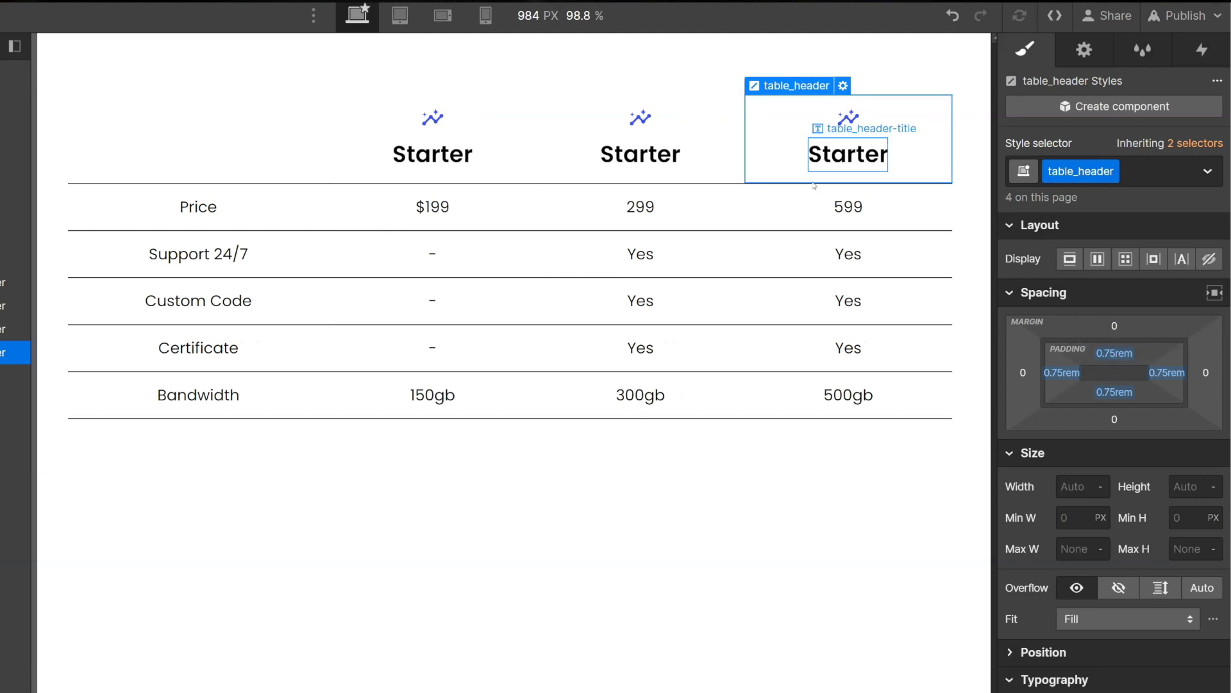
left_click(792, 212)
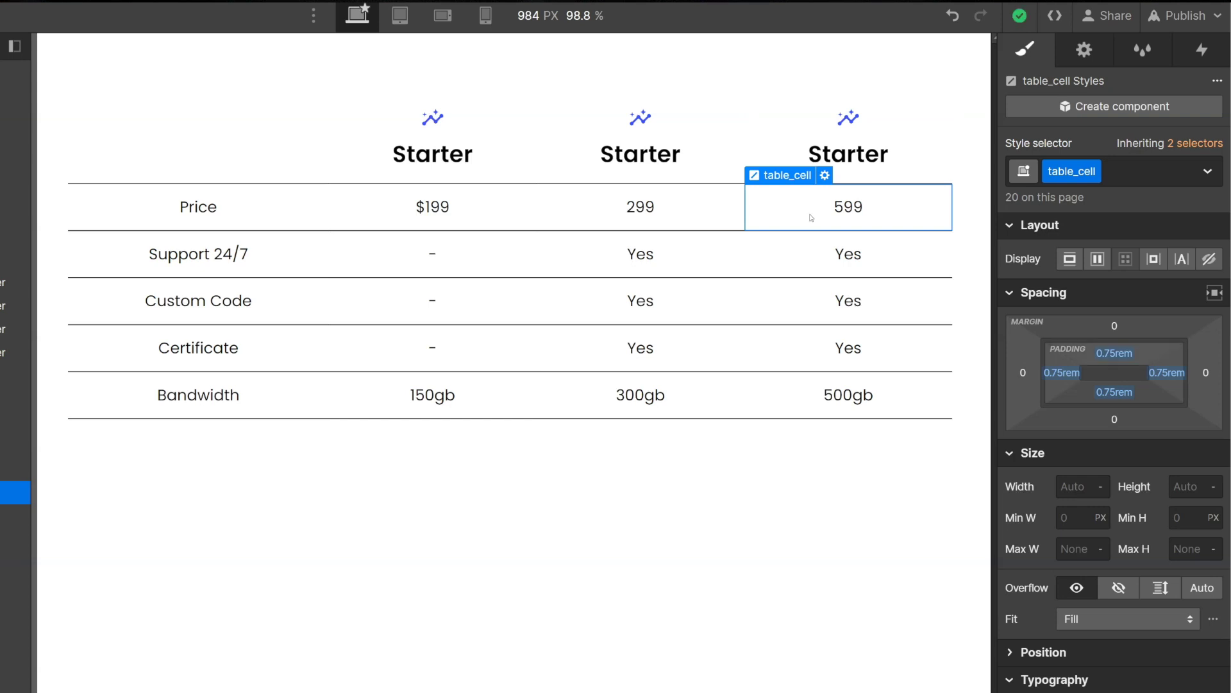
Rename the middle and right-hand Starter headings to Advanced and Enterprise
left_click(633, 158)
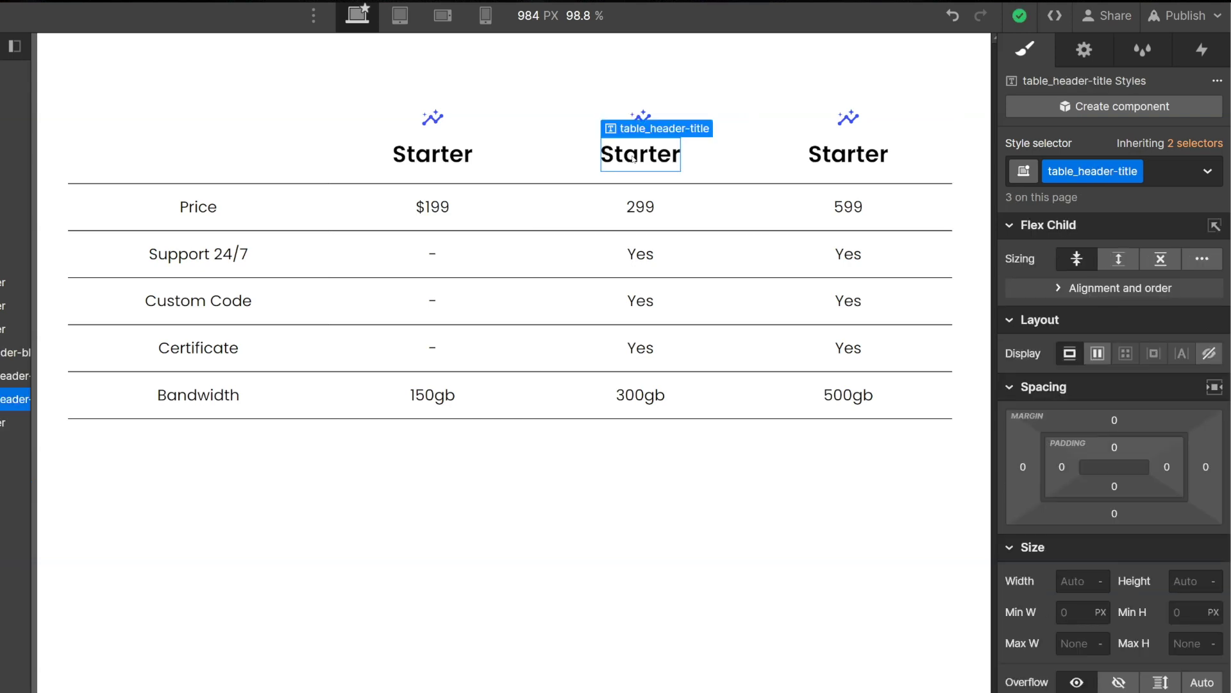
double_click(633, 158)
type("Adv")
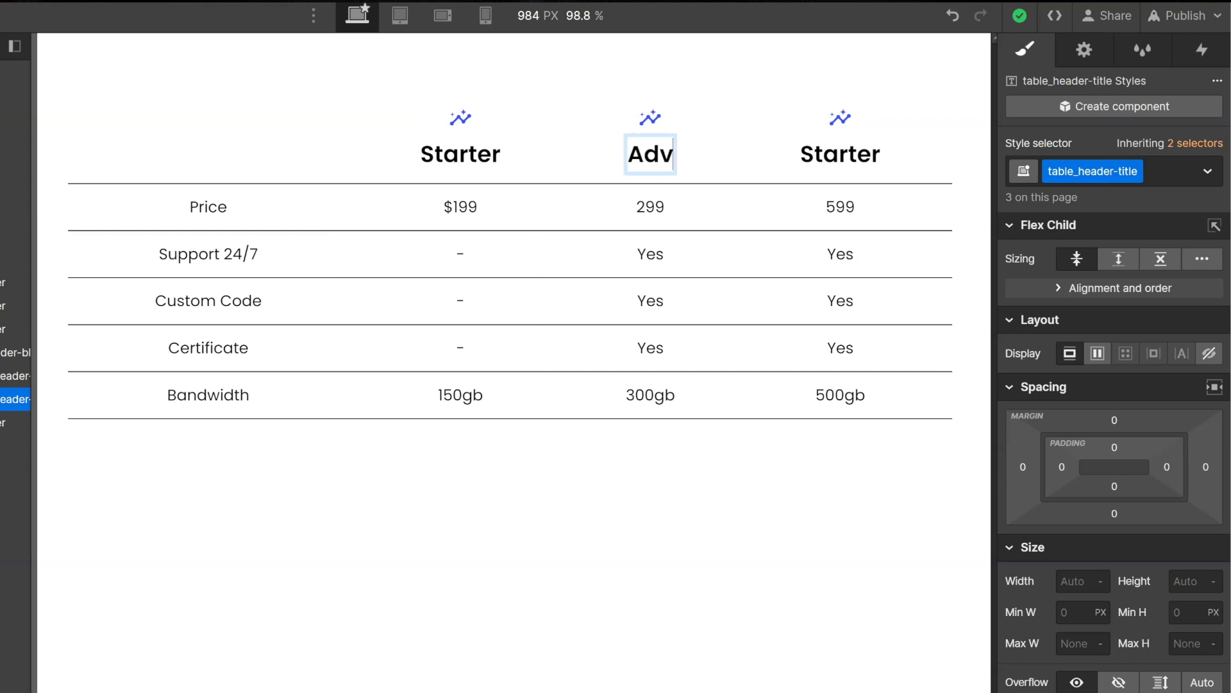
type("anced")
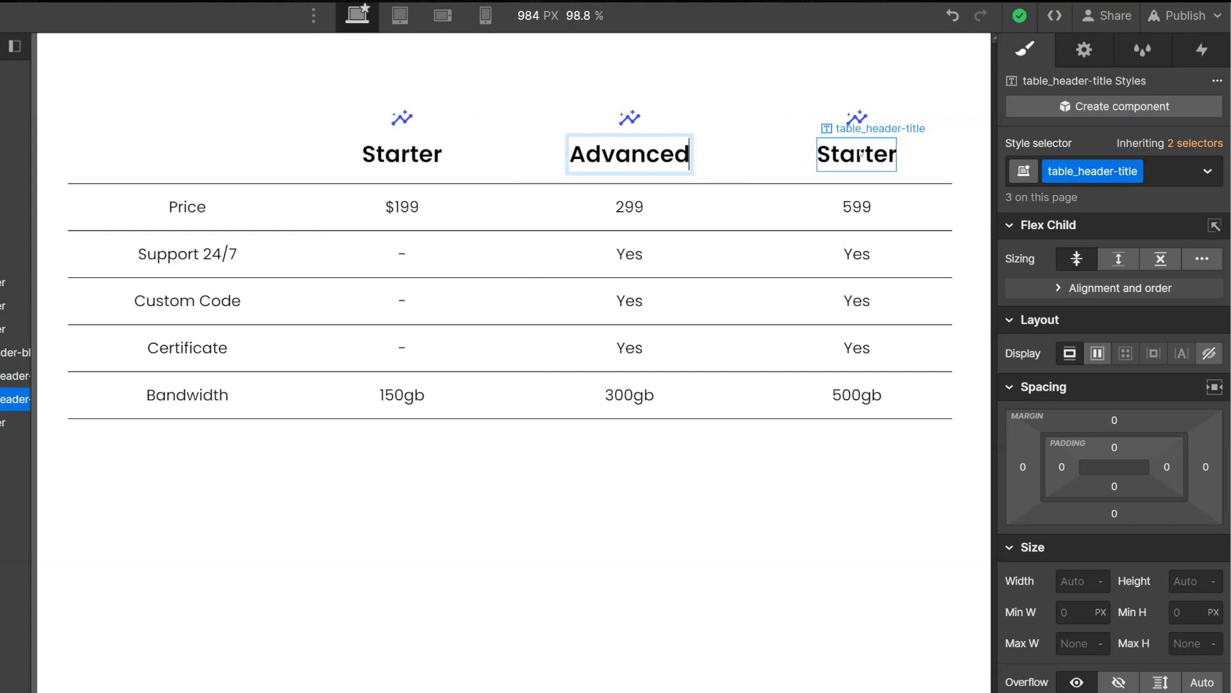
left_click(861, 154)
double_click(860, 154)
type("Enterprise")
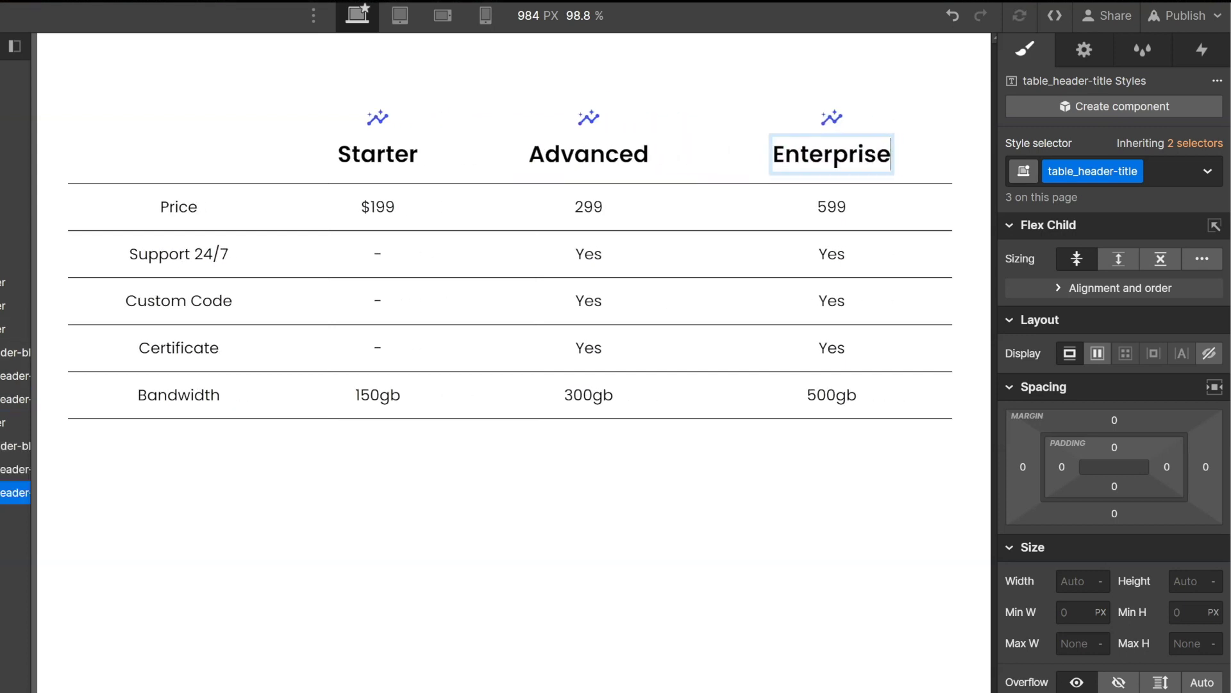
key("Escape")
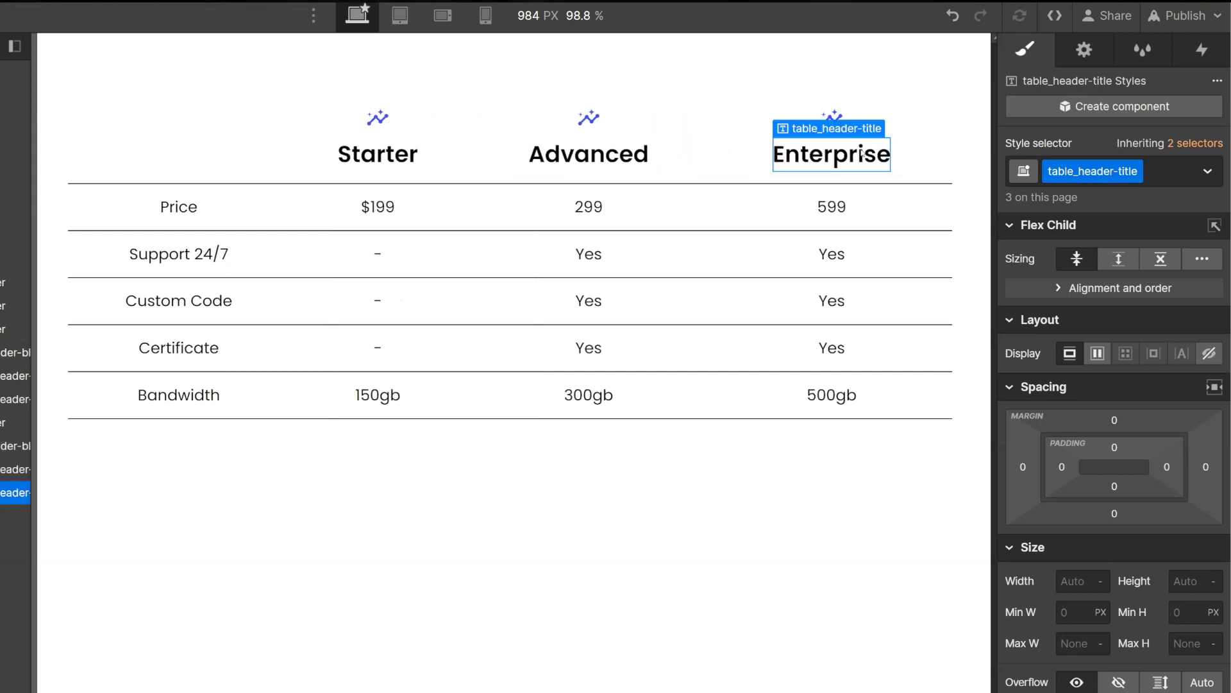
Replace the Starter icon with assistant.svg and the Enterprise icon with the flag image
left_click(378, 118)
double_click(378, 118)
left_click(440, 190)
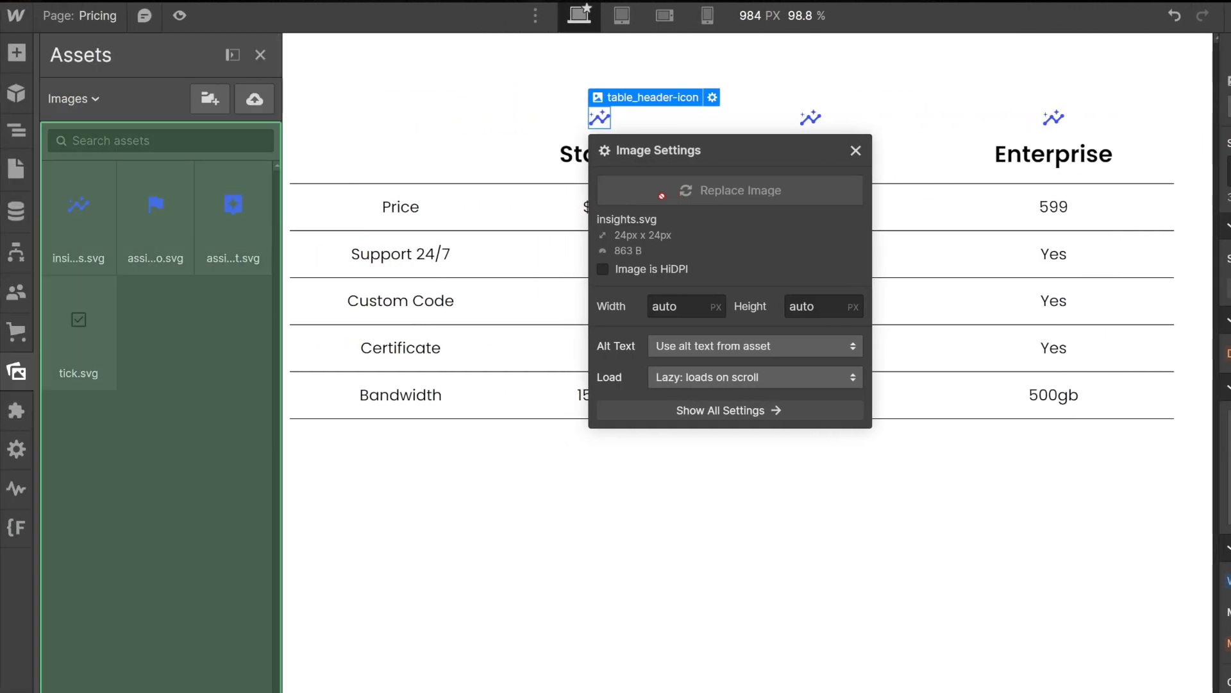
left_click(234, 203)
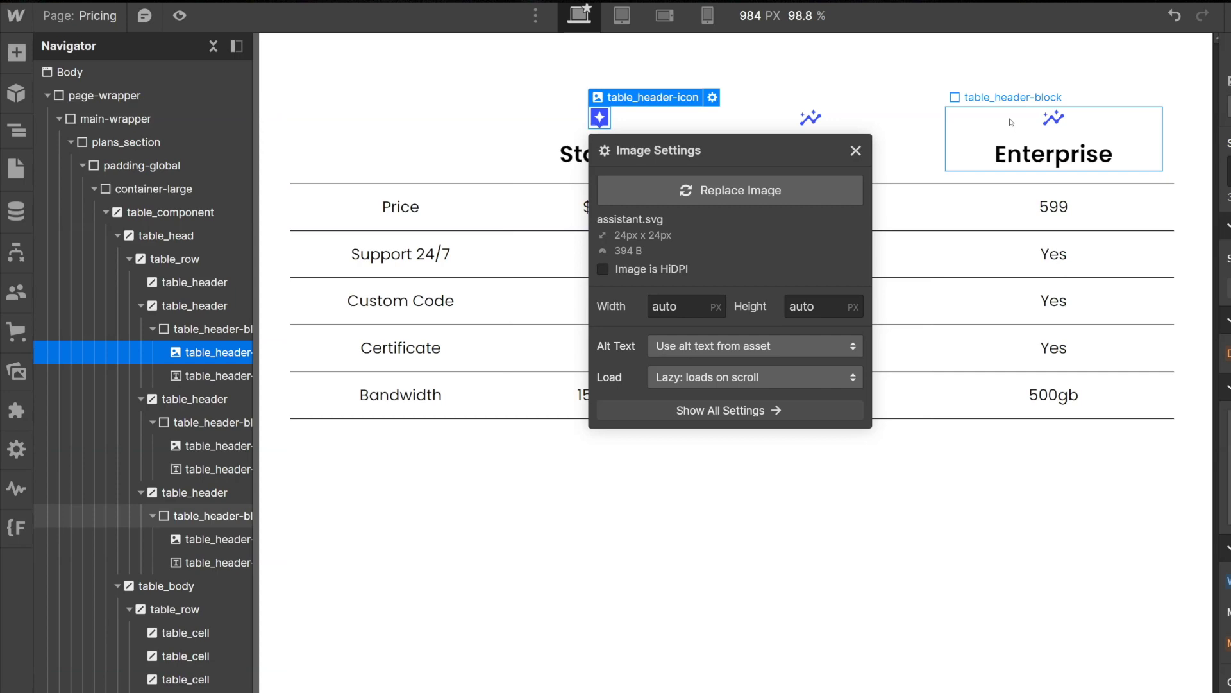
double_click(1053, 118)
left_click(930, 190)
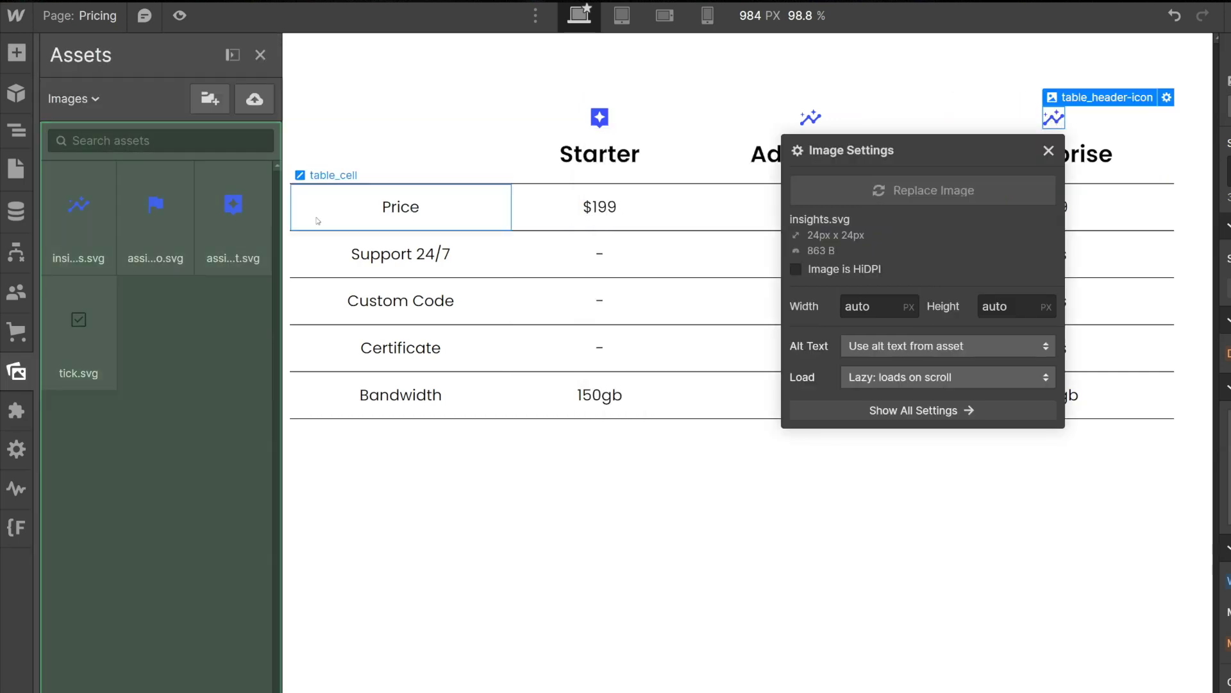
left_click(156, 215)
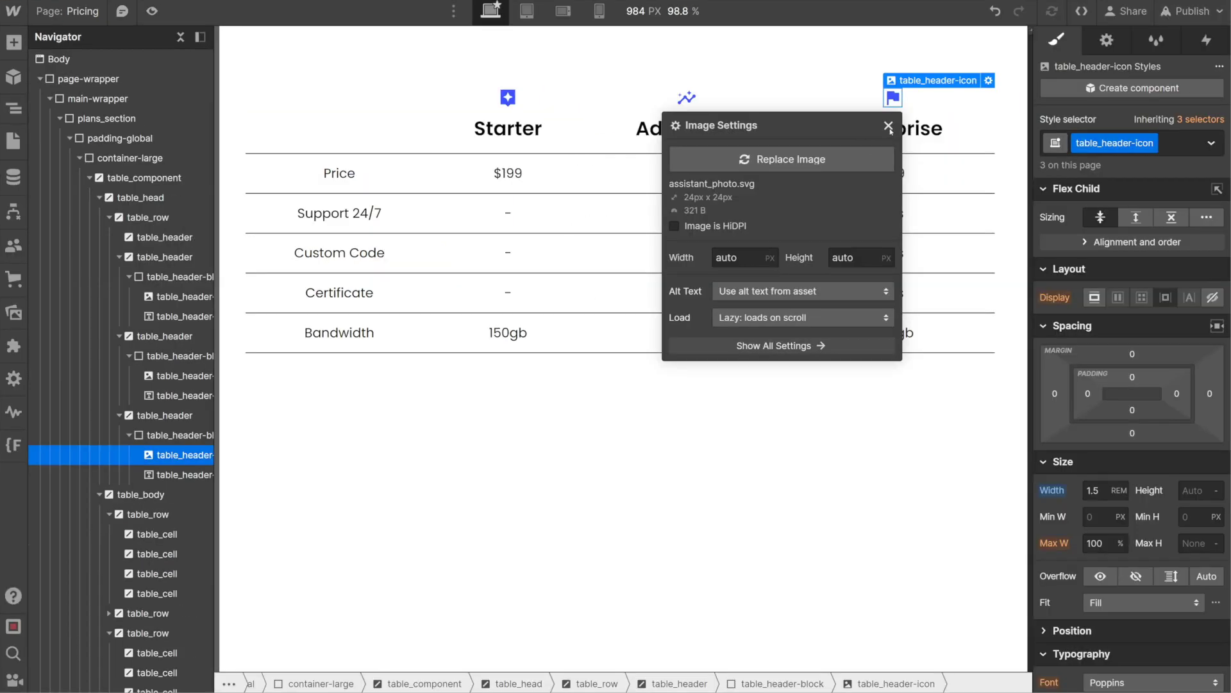
left_click(1048, 150)
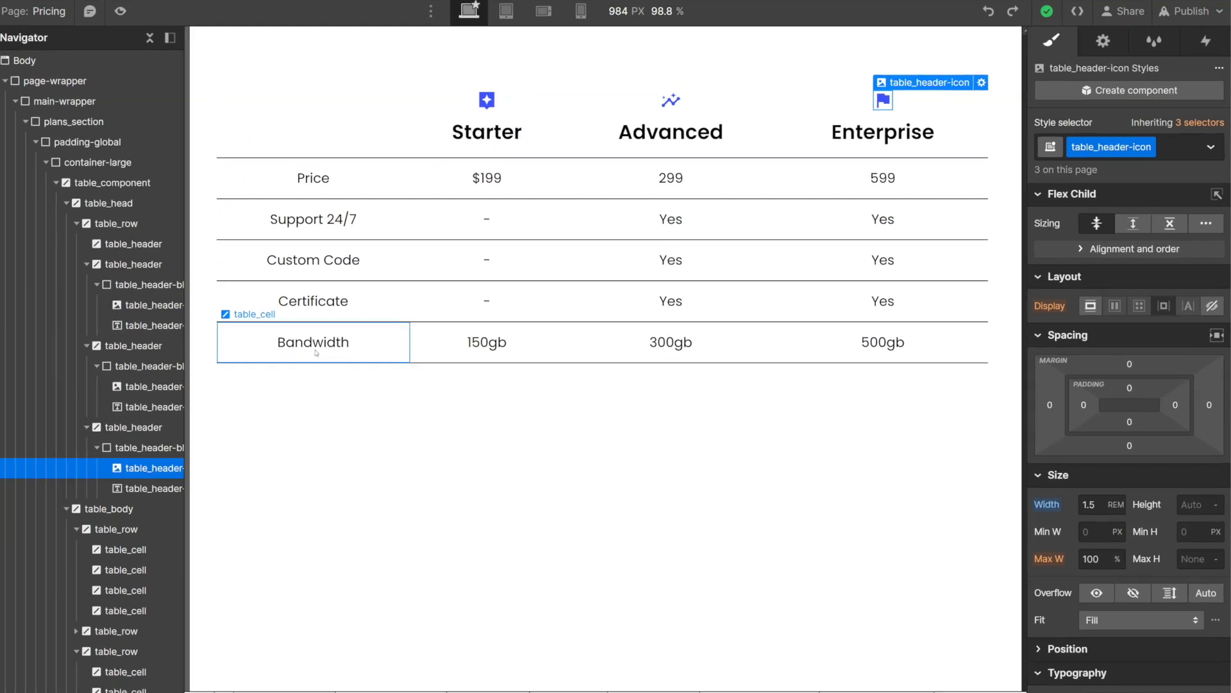
Add an is-header combo class to the Price cell with 600 Semi Bold weight
left_click(203, 213)
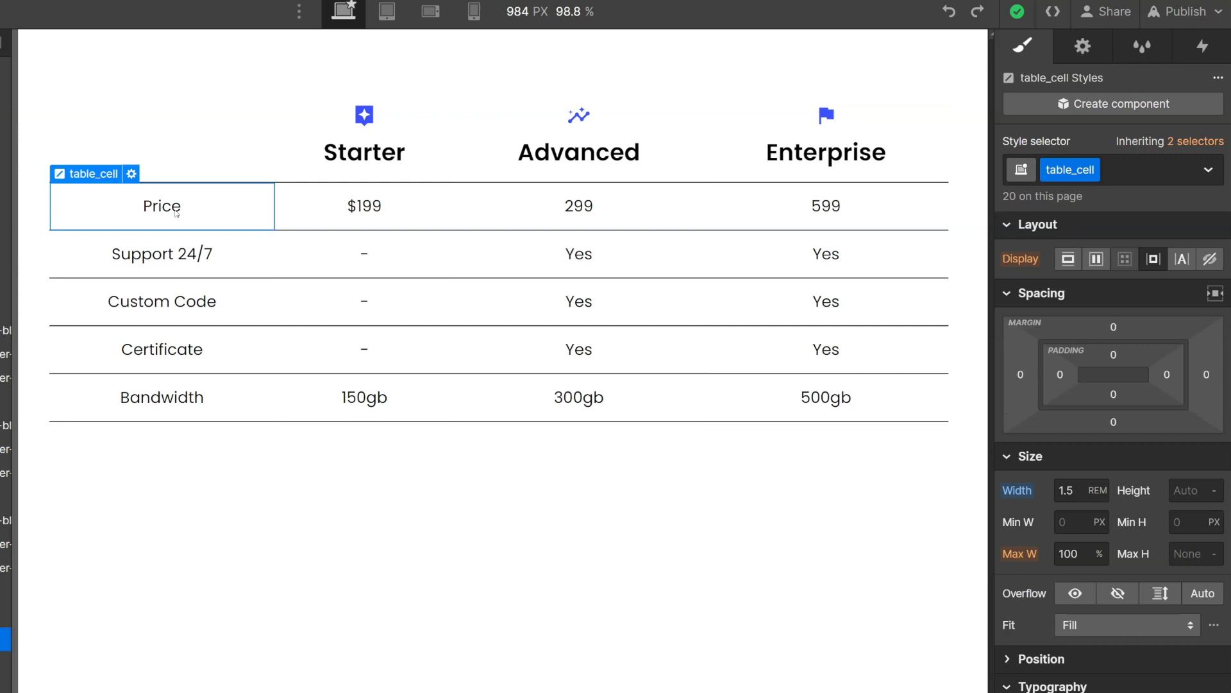
left_click(1127, 176)
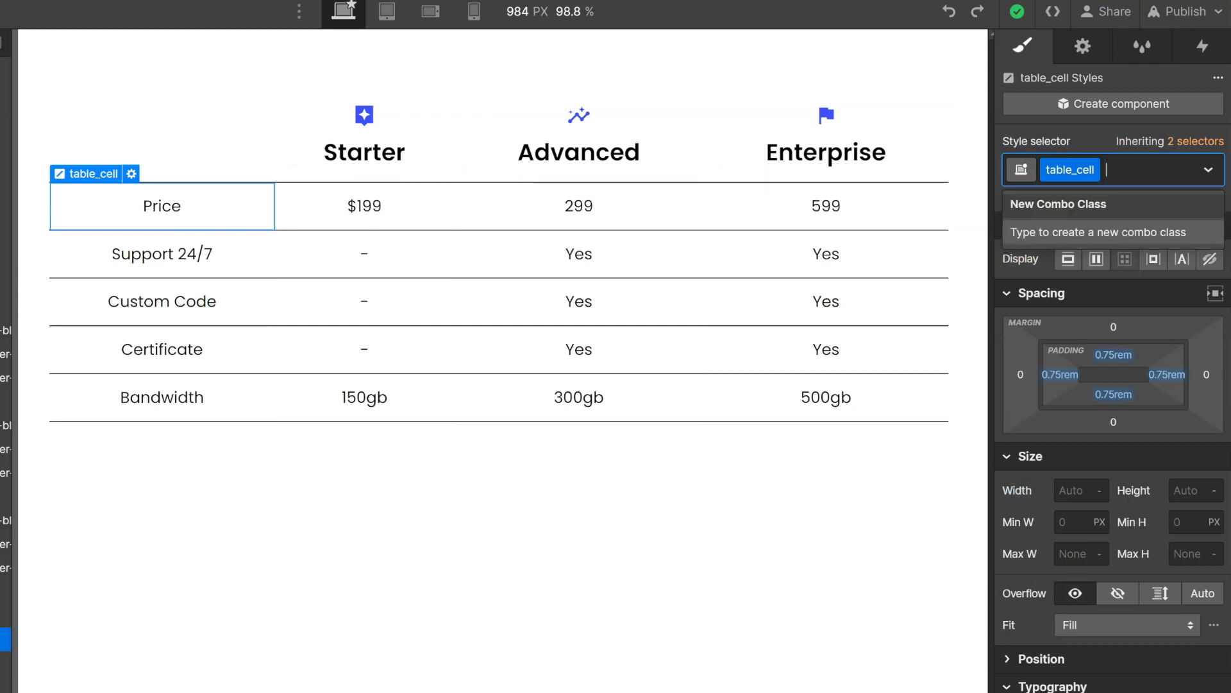
type("is-header")
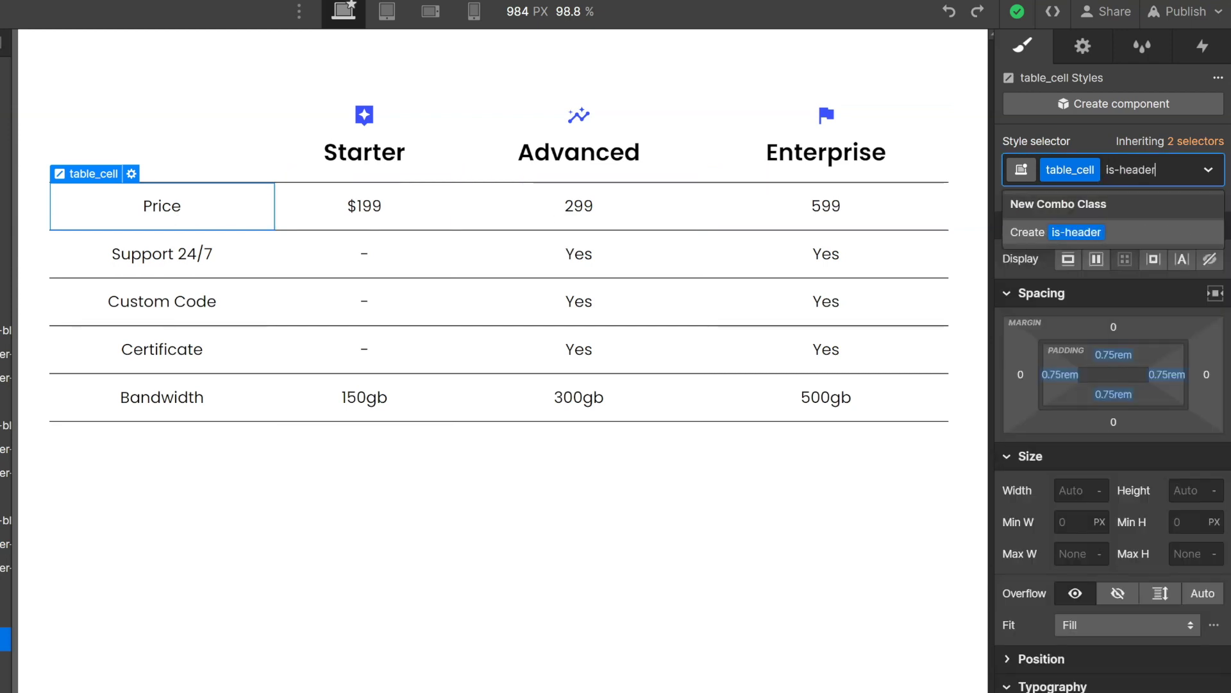
key("Return")
scroll(1072, 455, "down", 5)
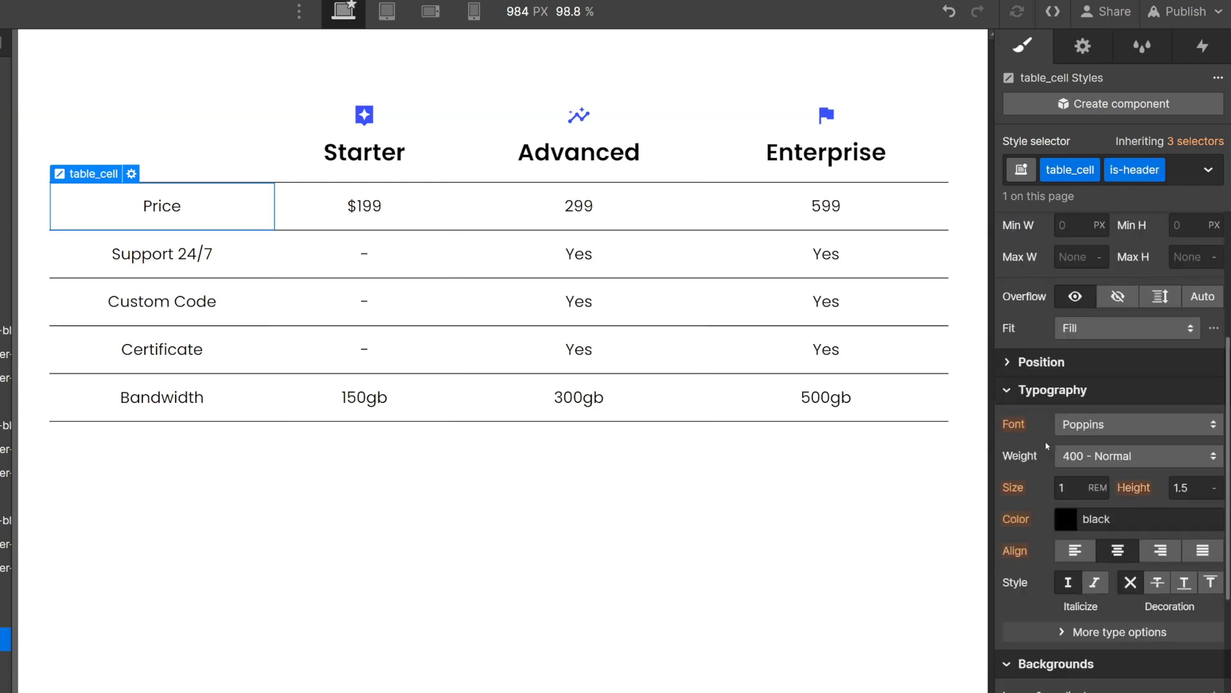
left_click(1072, 455)
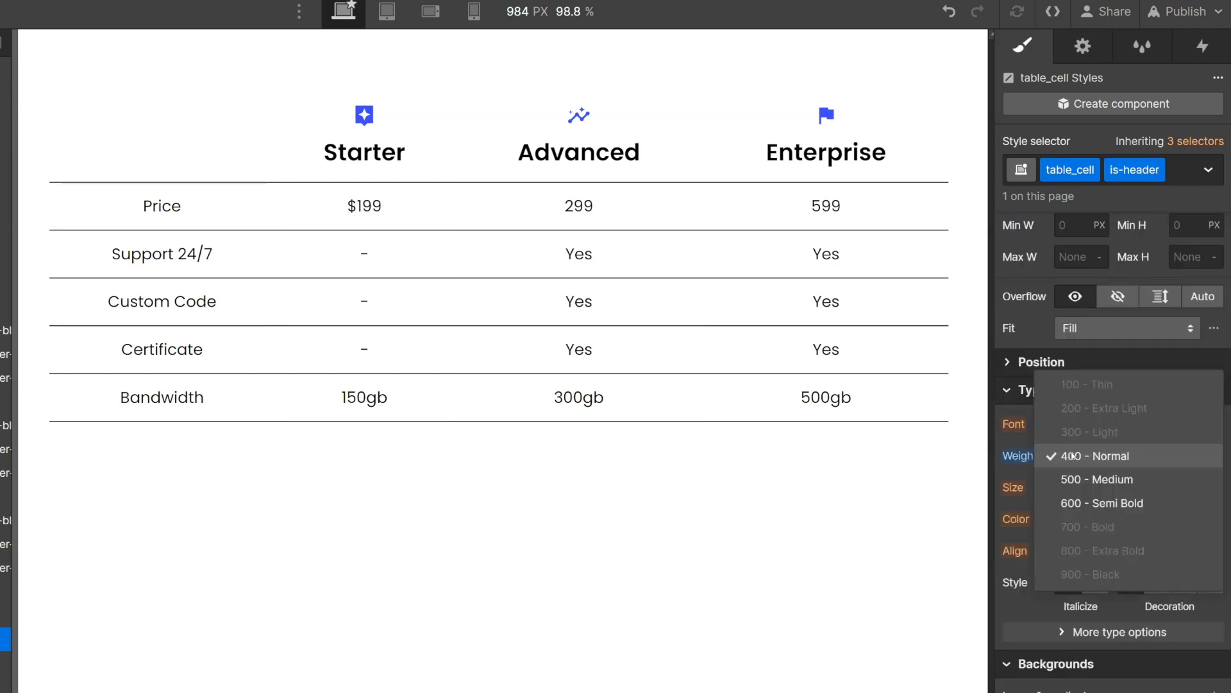
left_click(1136, 504)
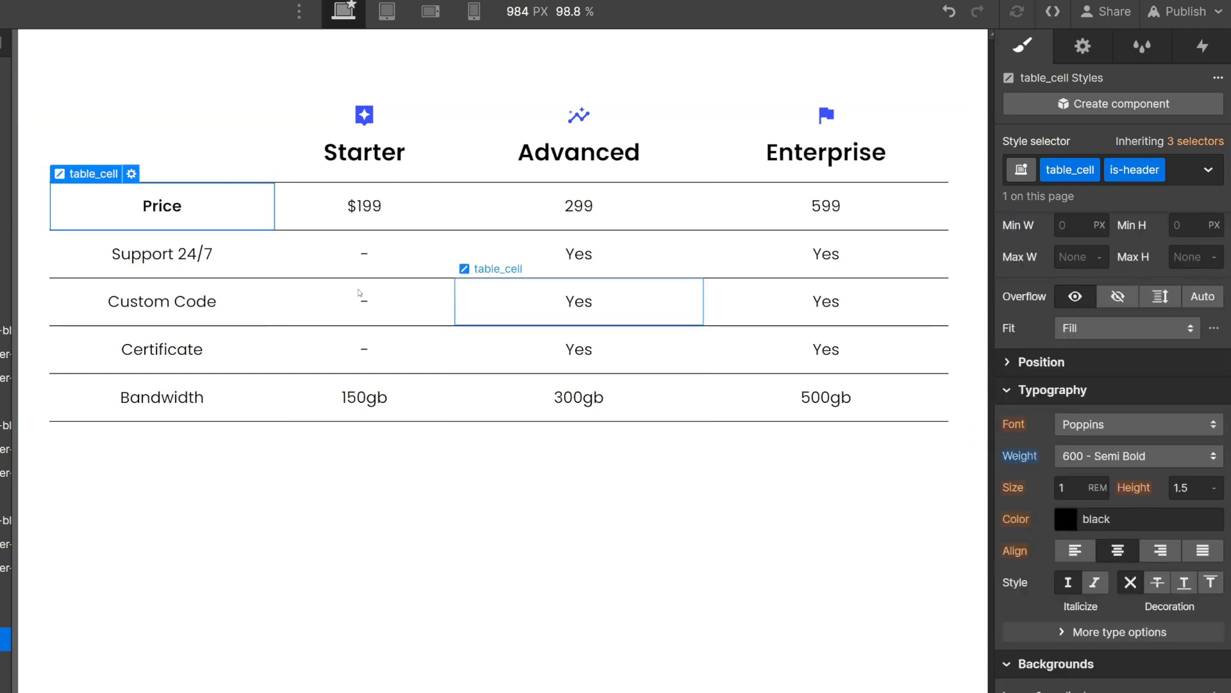
Apply is-header to the Support 24/7, Custom Code, Certificate and Bandwidth cells
left_click(260, 255)
left_click(1183, 179)
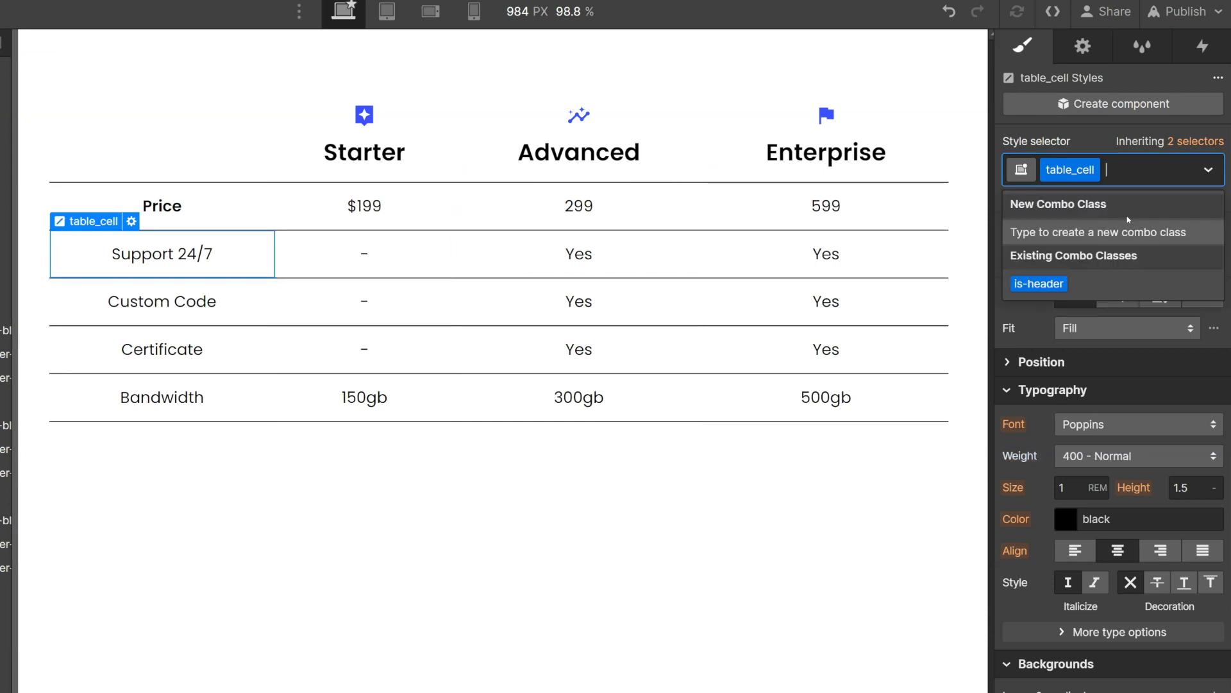
left_click(1039, 277)
left_click(256, 307)
left_click(1129, 170)
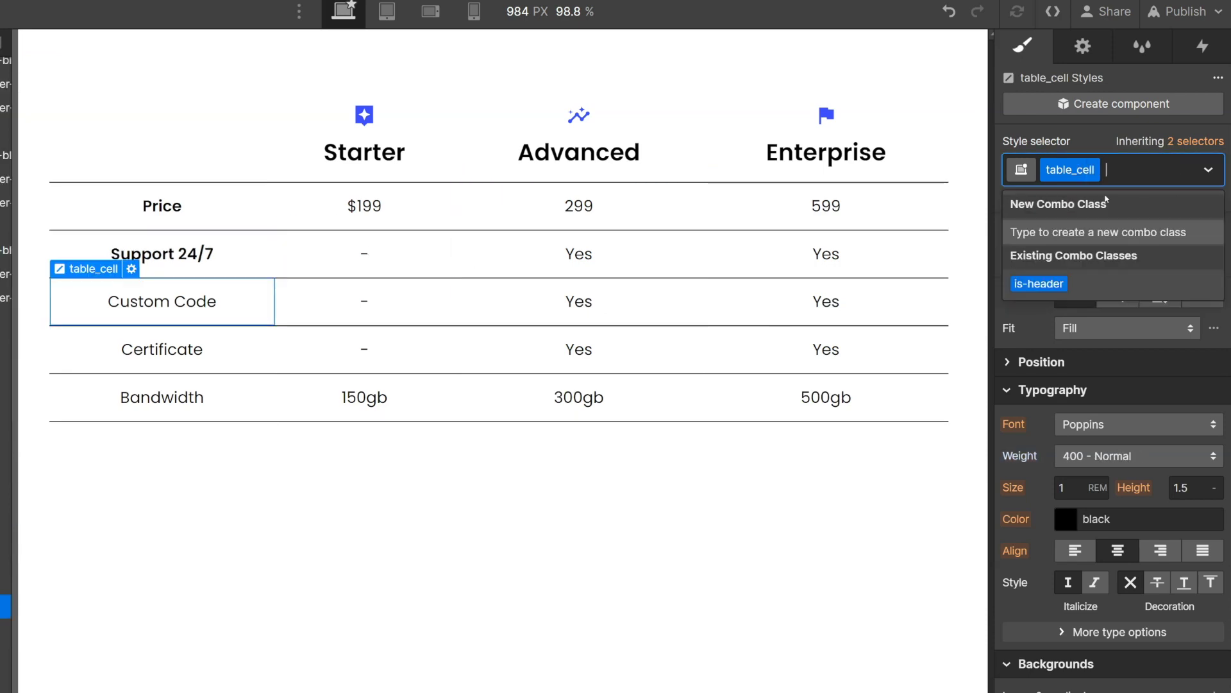
left_click(1039, 280)
left_click(242, 352)
left_click(1128, 170)
left_click(1039, 280)
left_click(256, 398)
left_click(1121, 178)
left_click(1094, 281)
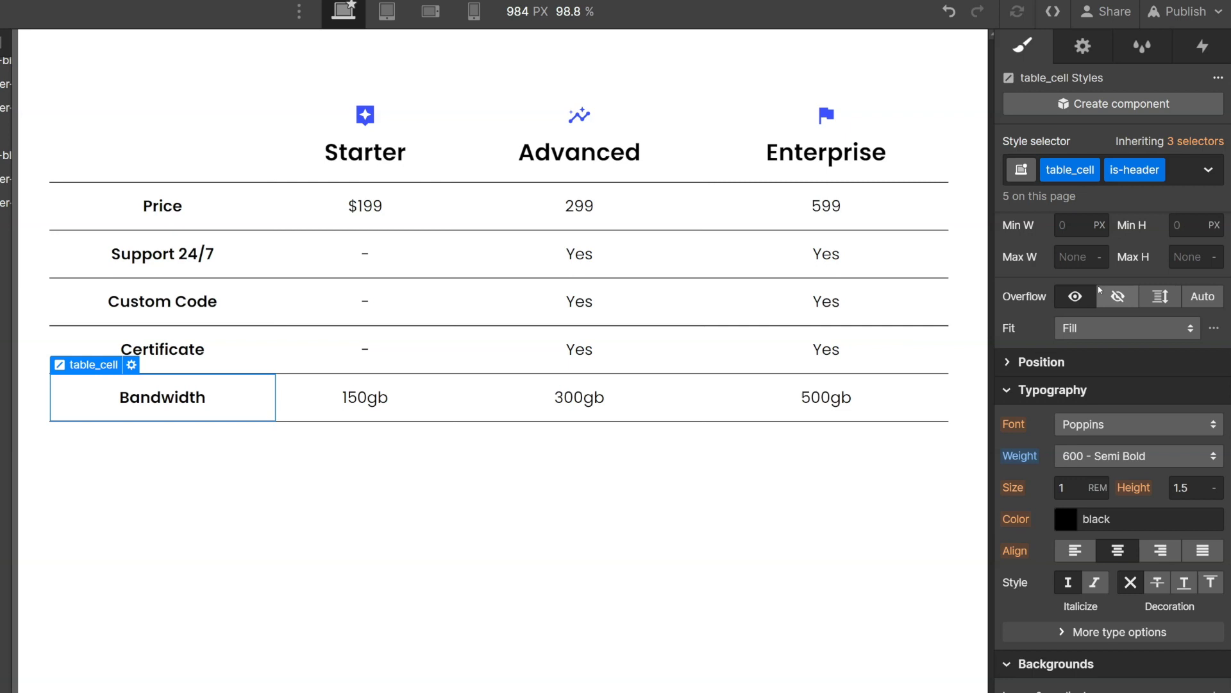
Prefix the 299 and 599 prices with a dollar sign
left_click(579, 208)
double_click(579, 209)
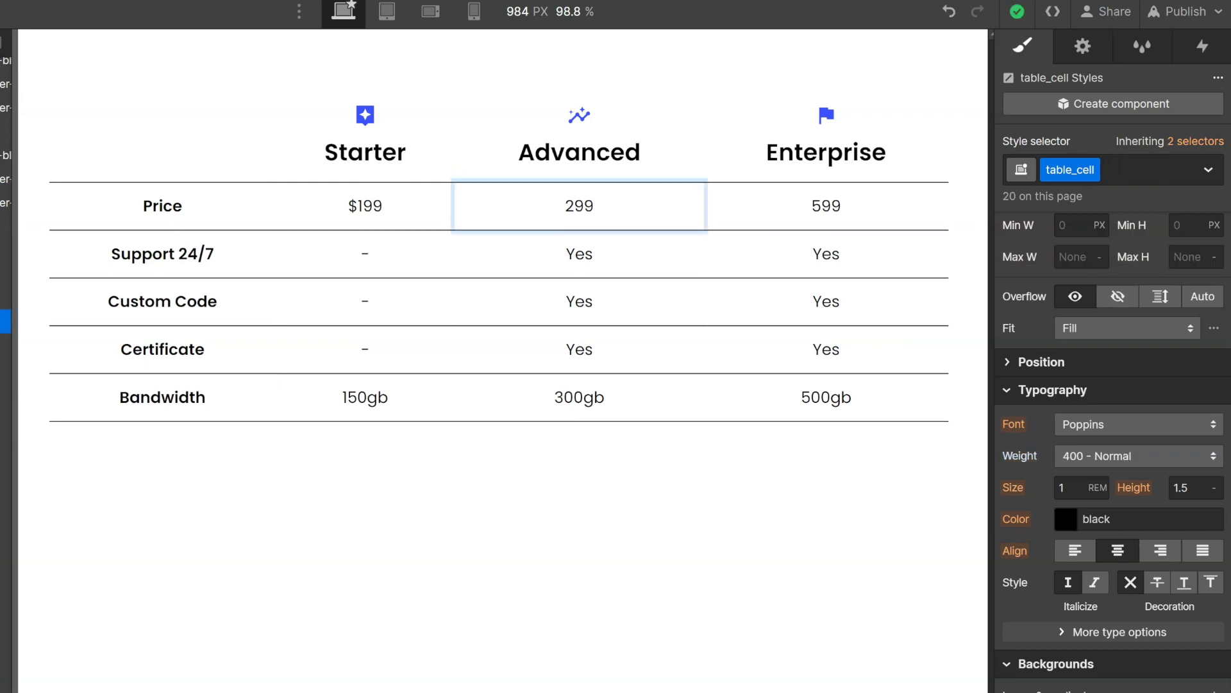
type("$")
left_click(814, 209)
double_click(814, 207)
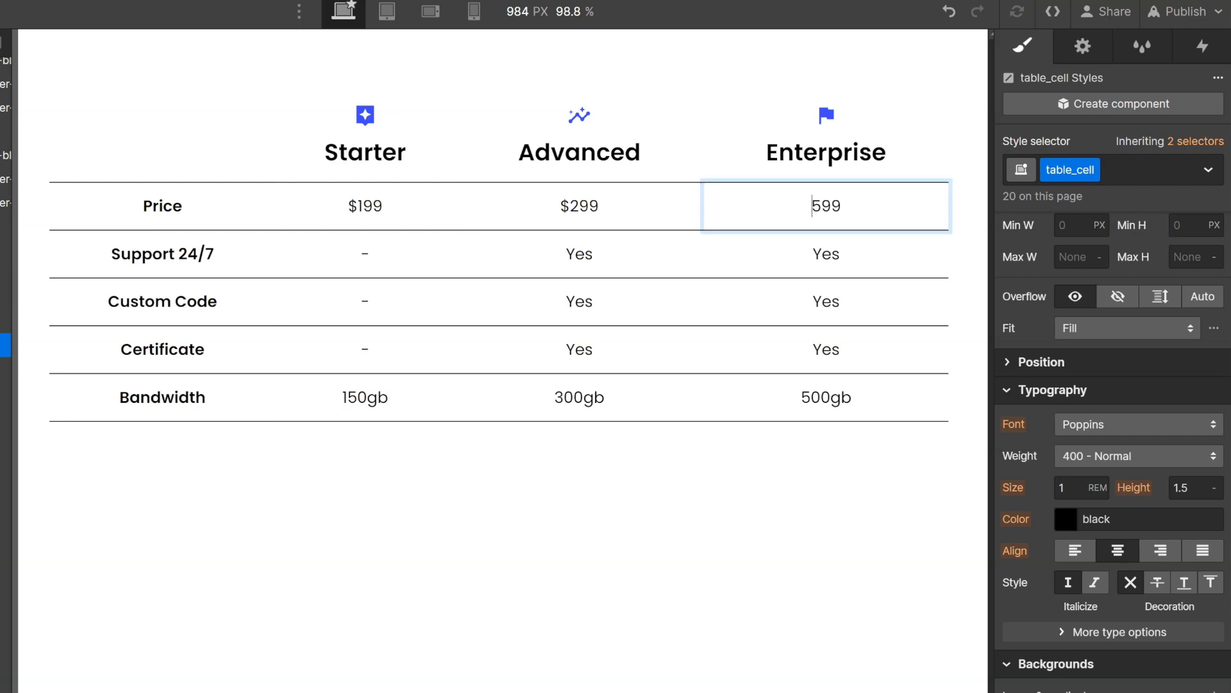
type("$")
key("Escape")
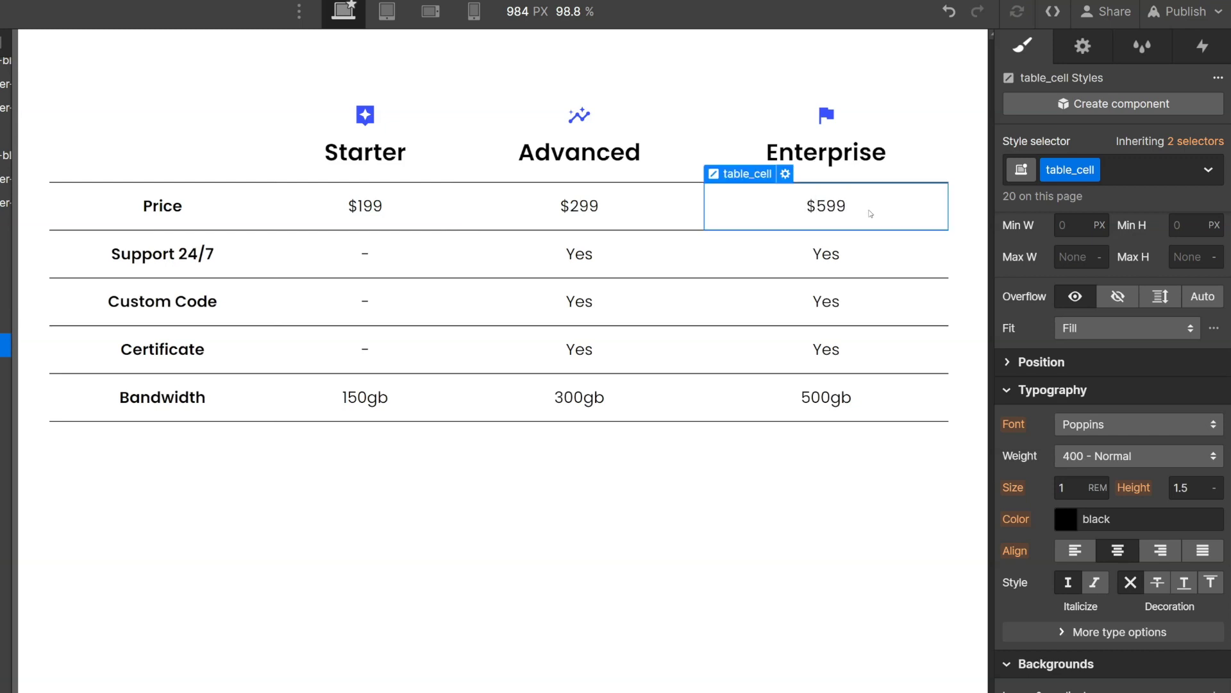
Create an is-price combo class on $599 with 1.5 REM size and Royal Blue text
left_click(1111, 179)
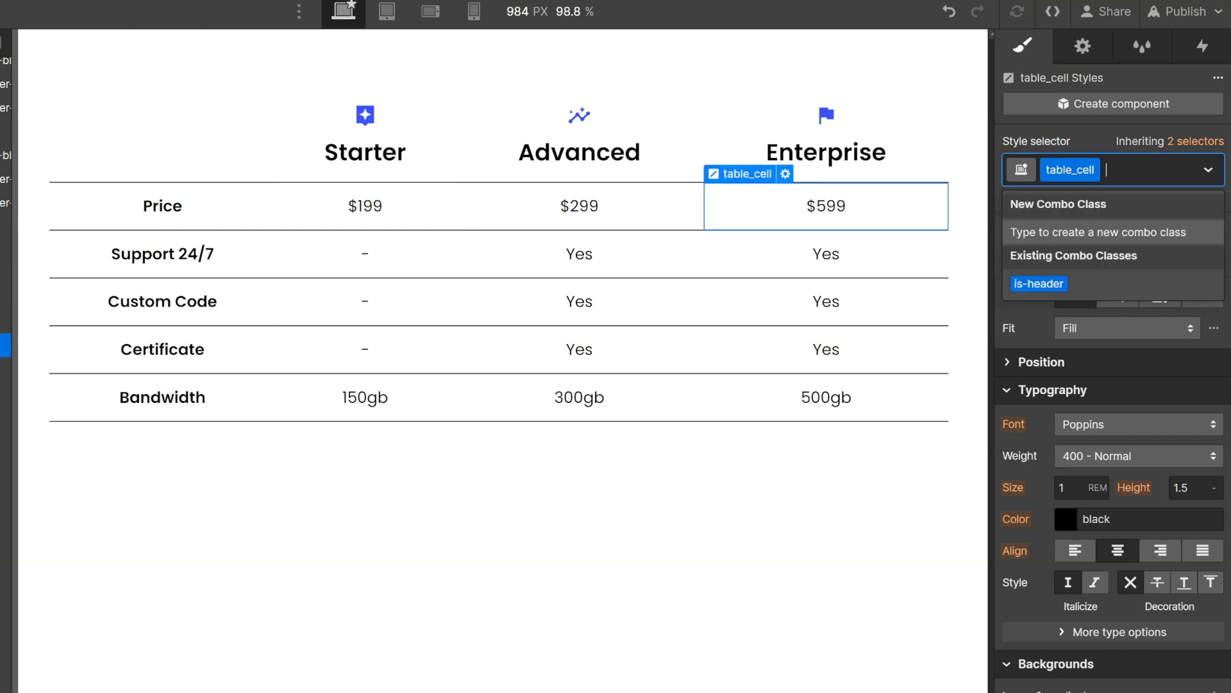
type("is-price")
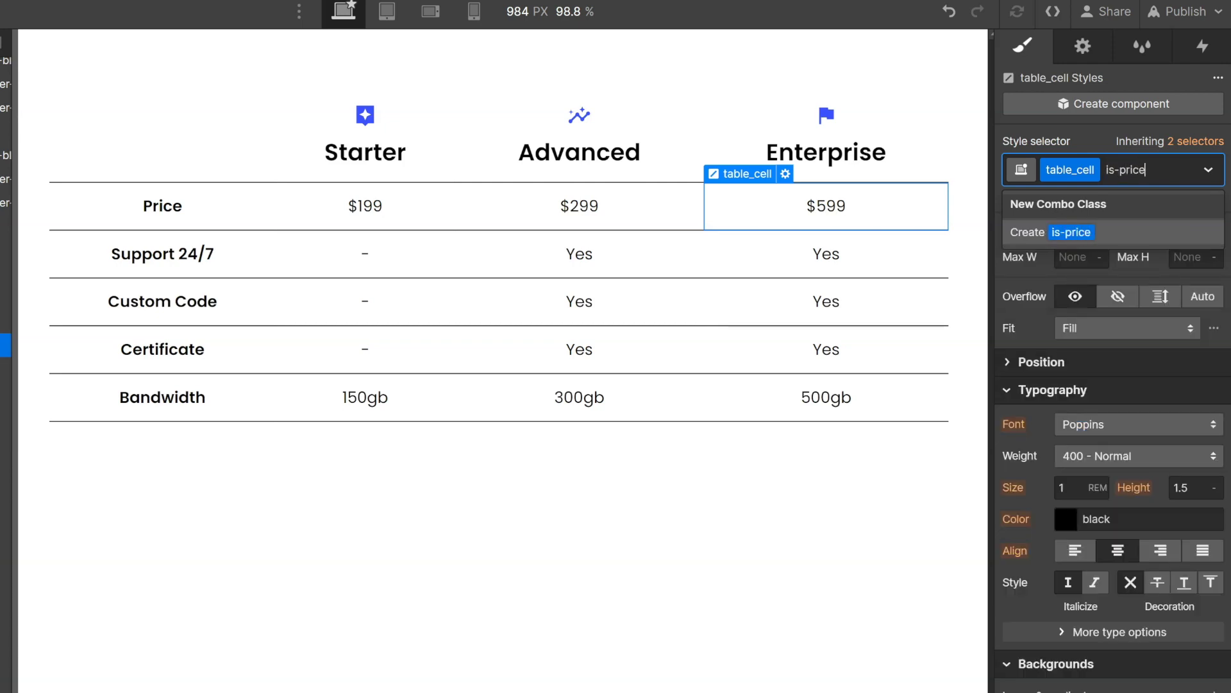
key("Return")
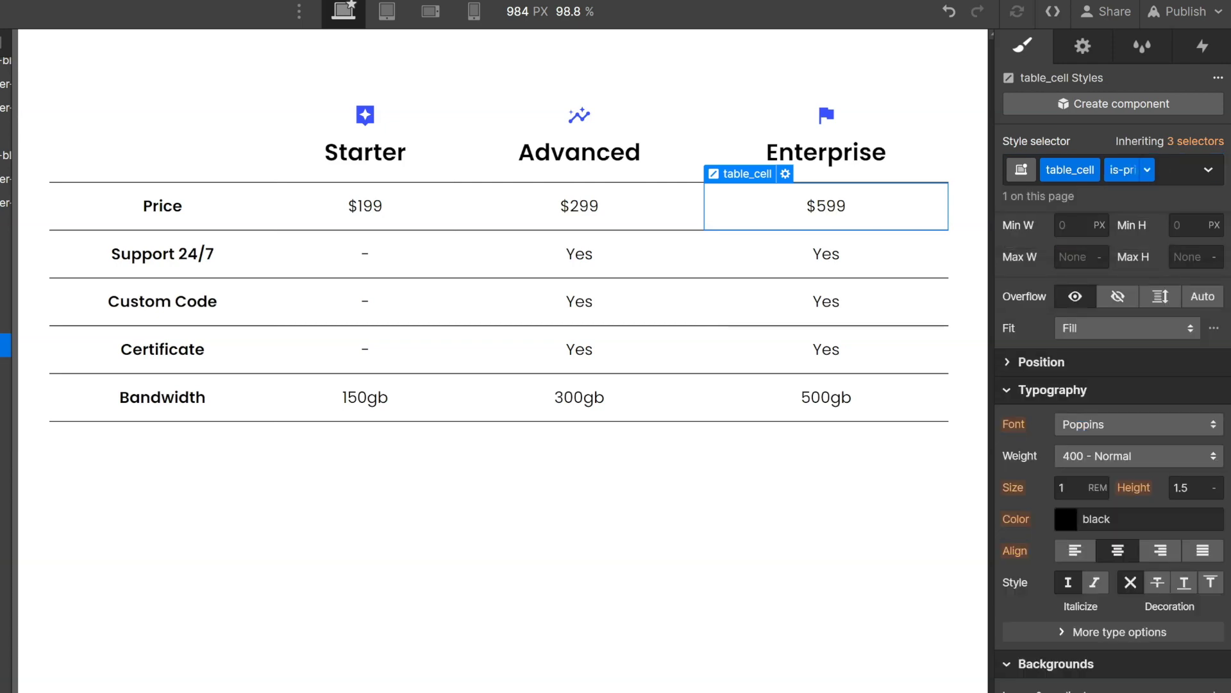
left_click(1070, 487)
type(".5")
key("Return")
left_click(1059, 525)
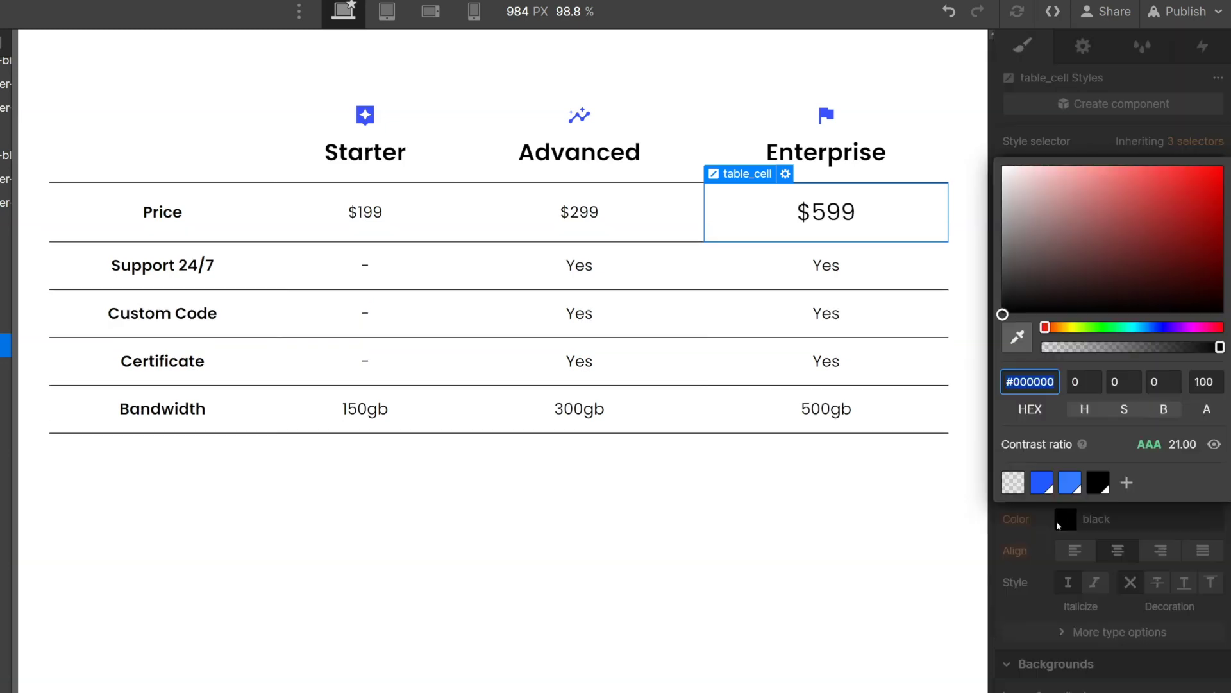
left_click(1046, 484)
key("Escape")
Apply is-price to the $299 and $199 price cells
left_click(676, 230)
key("ctrl+Return")
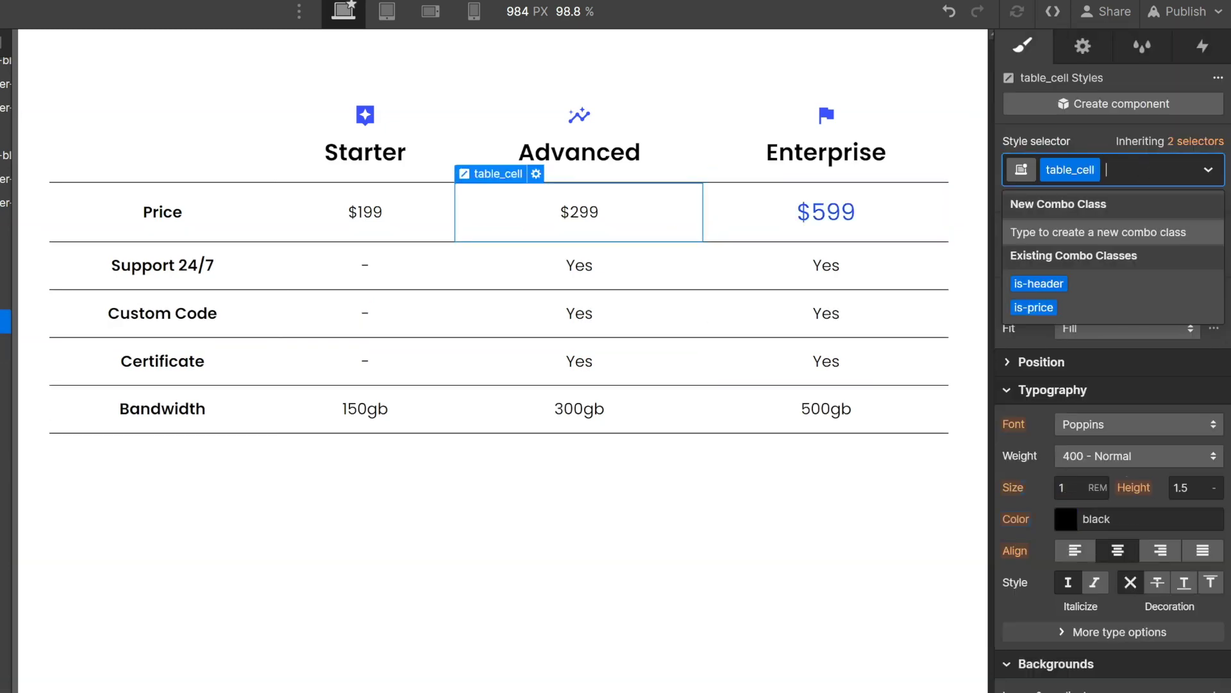
left_click(1033, 307)
left_click(365, 215)
key("ctrl+Return")
left_click(1033, 307)
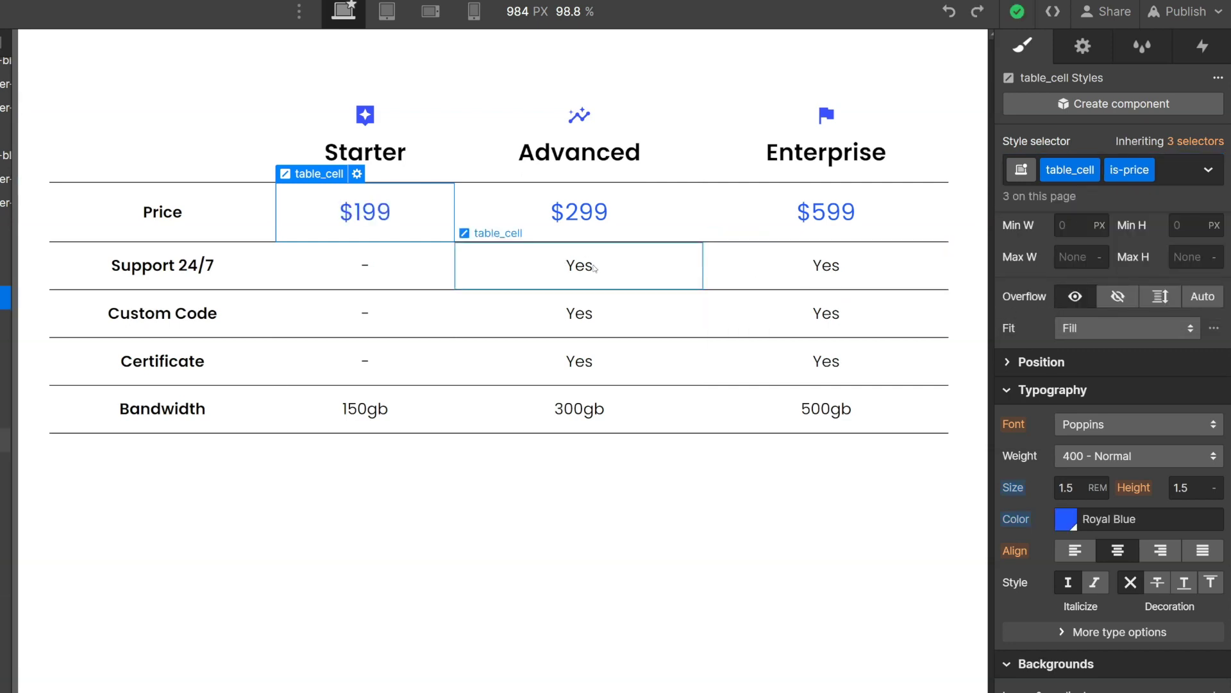
Delete the Yes text from the Advanced and Enterprise Support, Custom Code and Certificate cells
double_click(594, 268)
key("BackSpace")
left_click(592, 318)
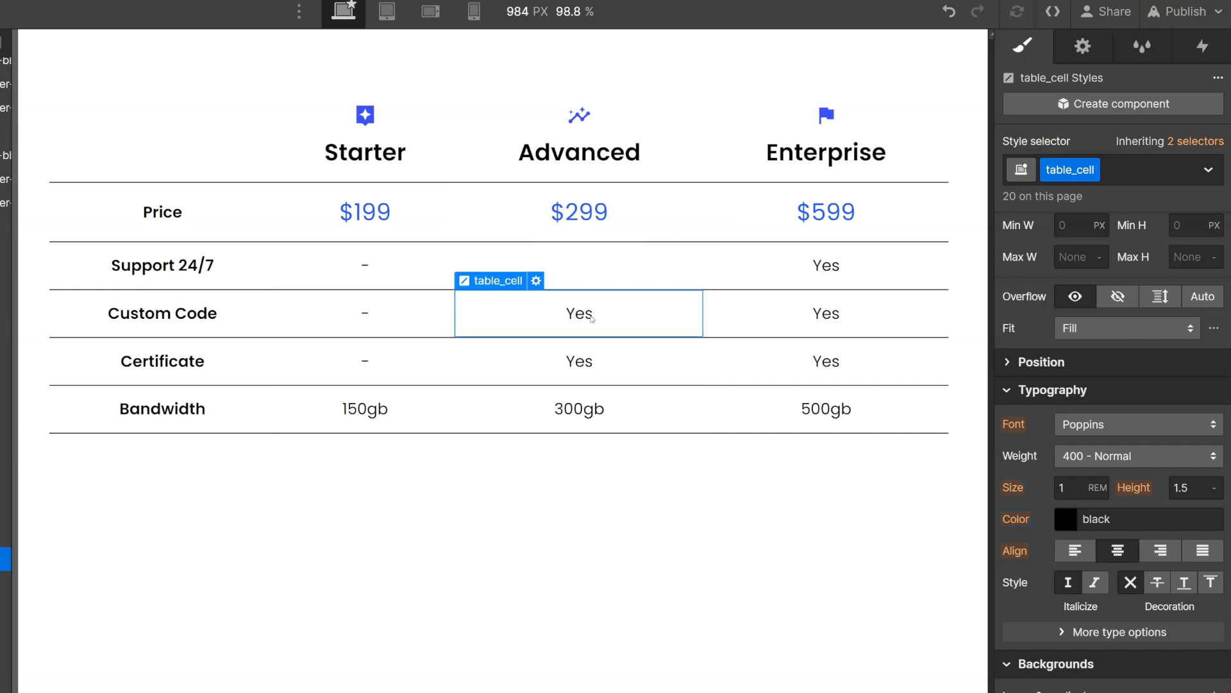
double_click(592, 318)
key("BackSpace")
double_click(581, 361)
key("BackSpace")
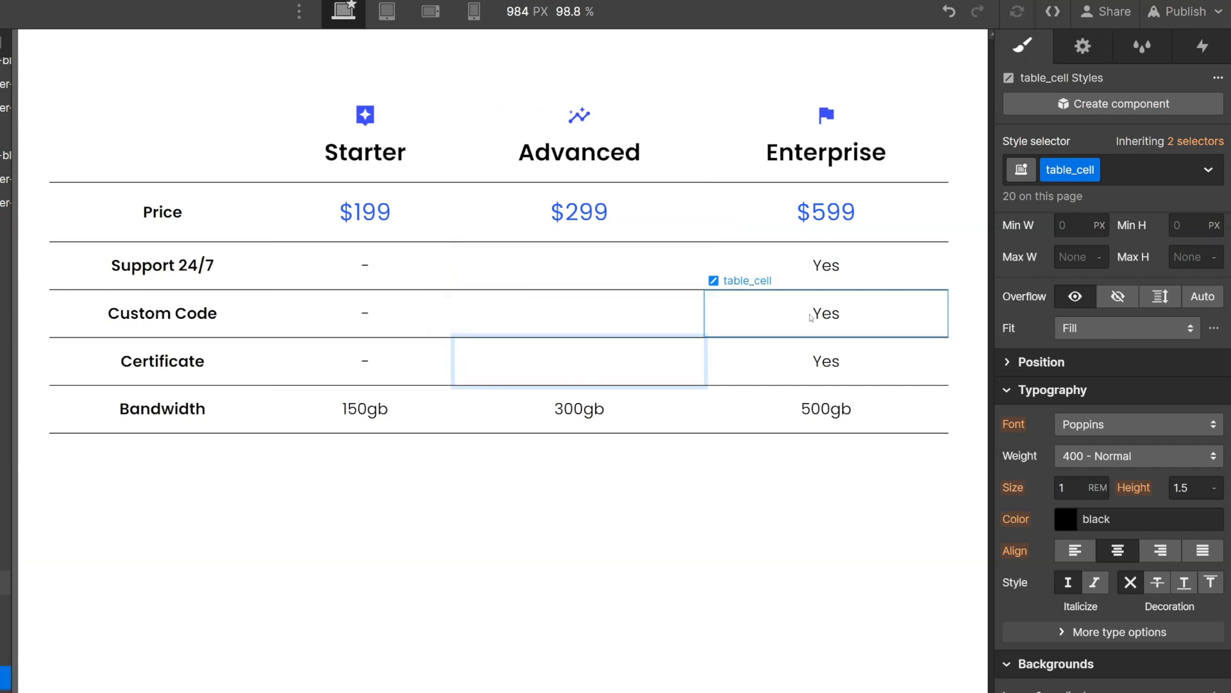
double_click(826, 264)
key("BackSpace")
double_click(826, 313)
key("BackSpace")
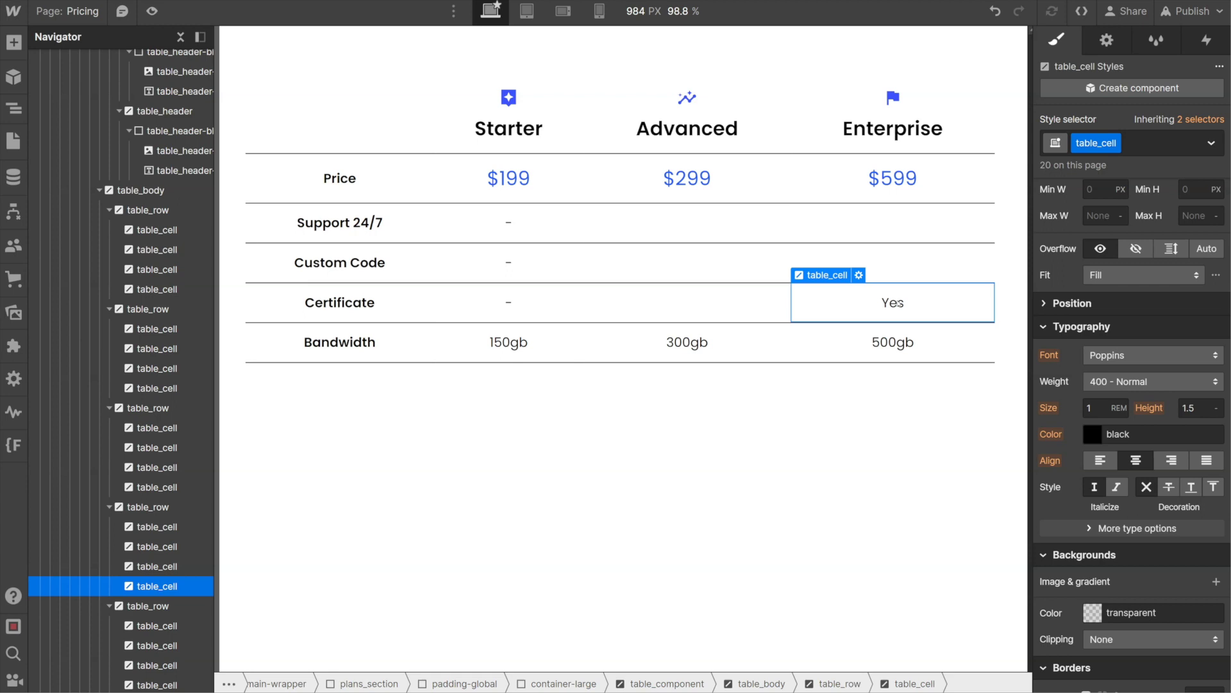
key("BackSpace")
left_click(892, 263)
Insert an image into the Advanced Support cell with class table_icon
left_click(679, 227)
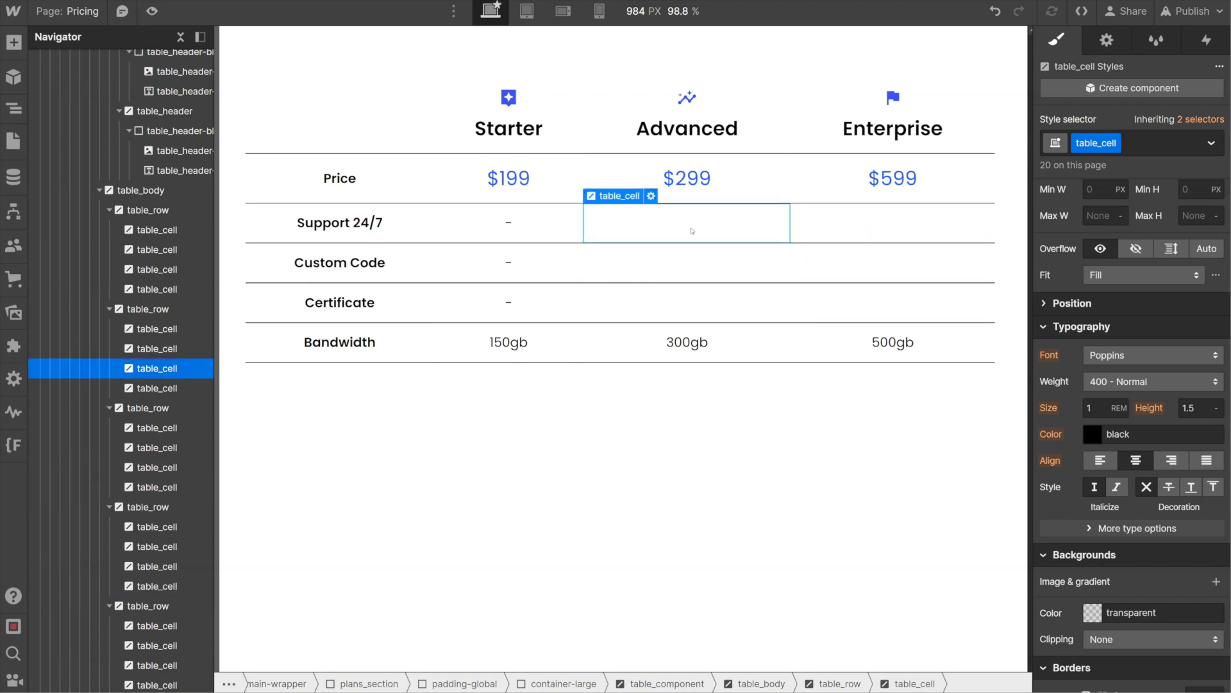
key("a")
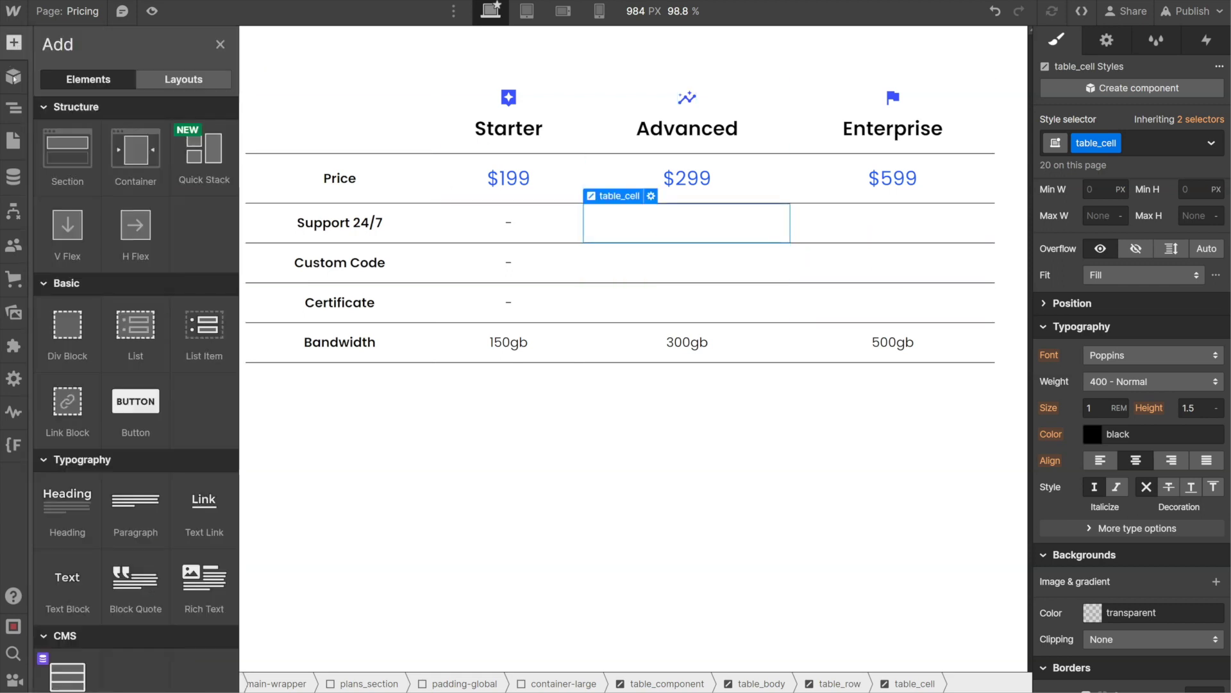
scroll(84, 256, "down", 5)
left_click(67, 292)
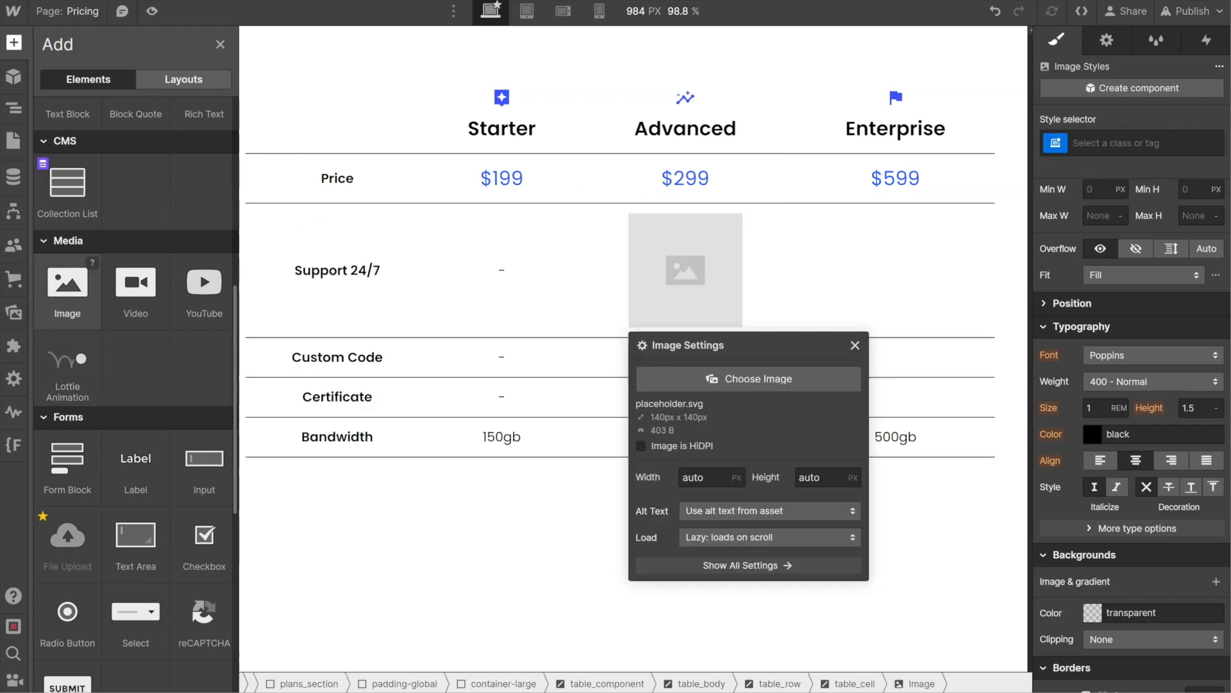
left_click(1076, 151)
type("table_ic")
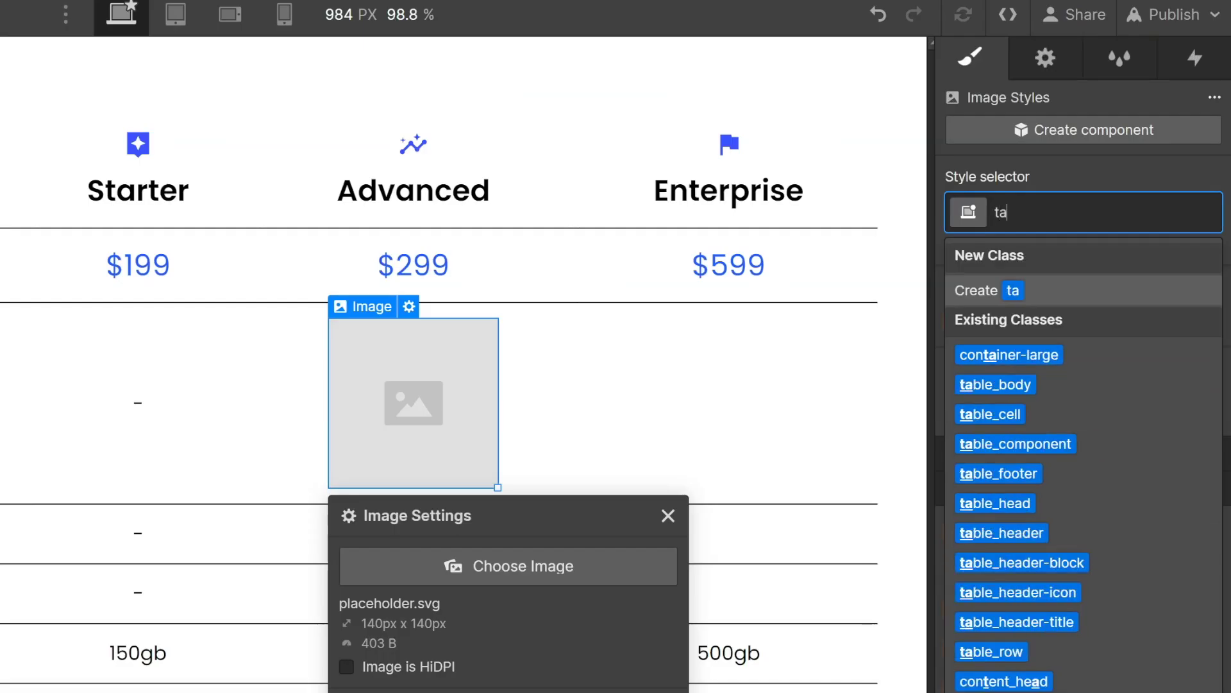
type("on")
key("Return")
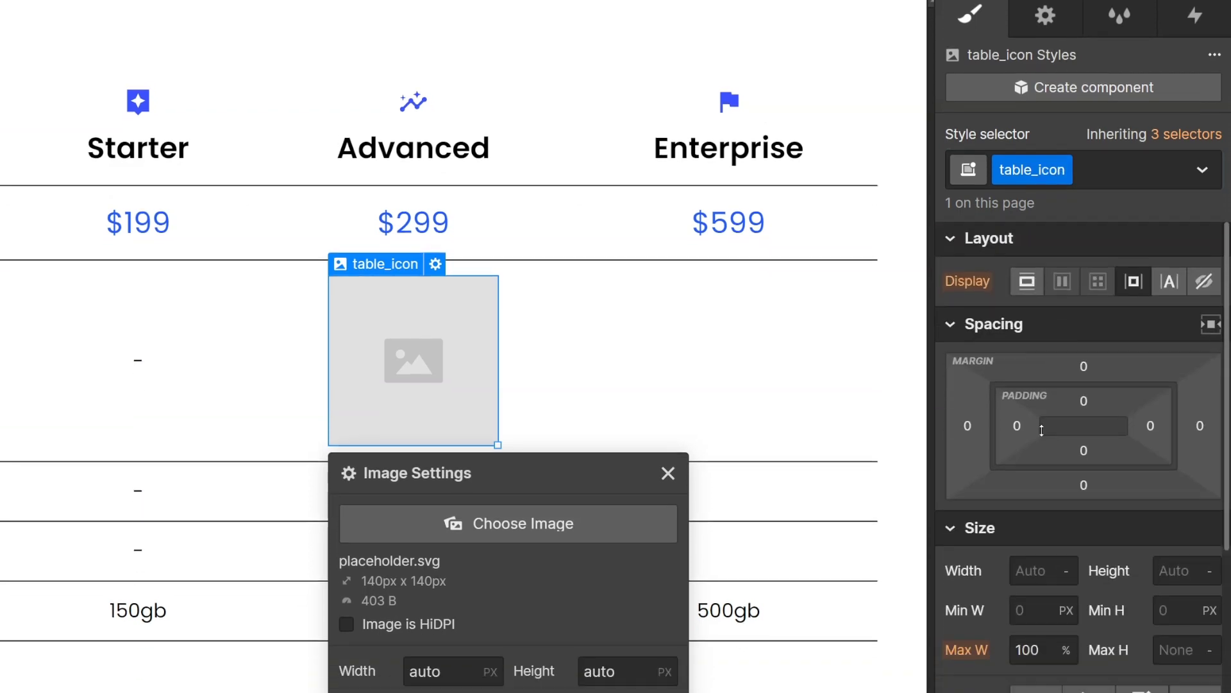
Set the icon width to 1.5rem and use tick.svg as its image
left_click(1044, 613)
type("1")
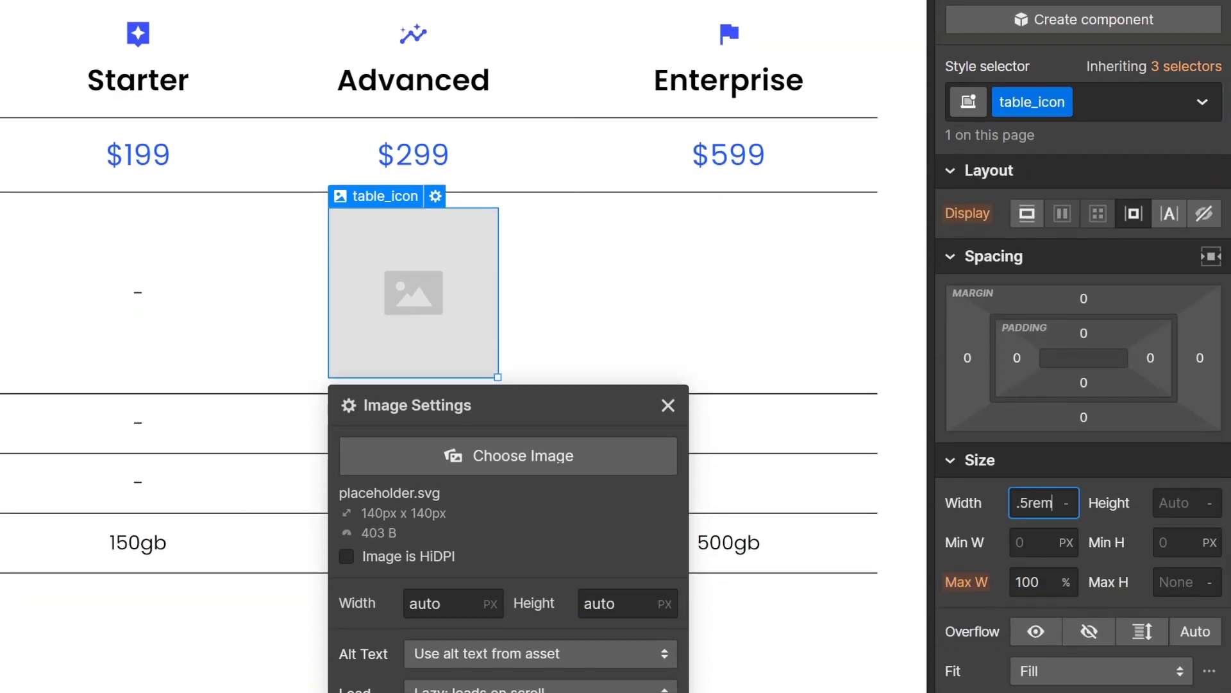
type(".5rem")
key("Return")
left_click(602, 315)
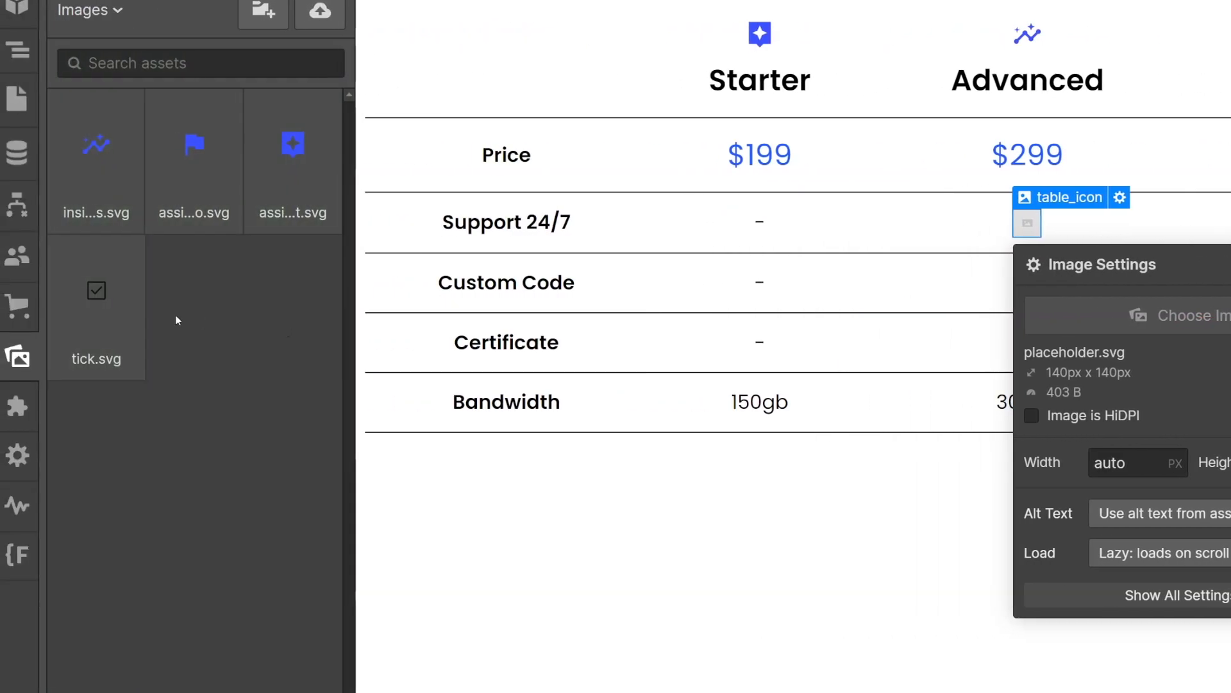
left_click(0, 302)
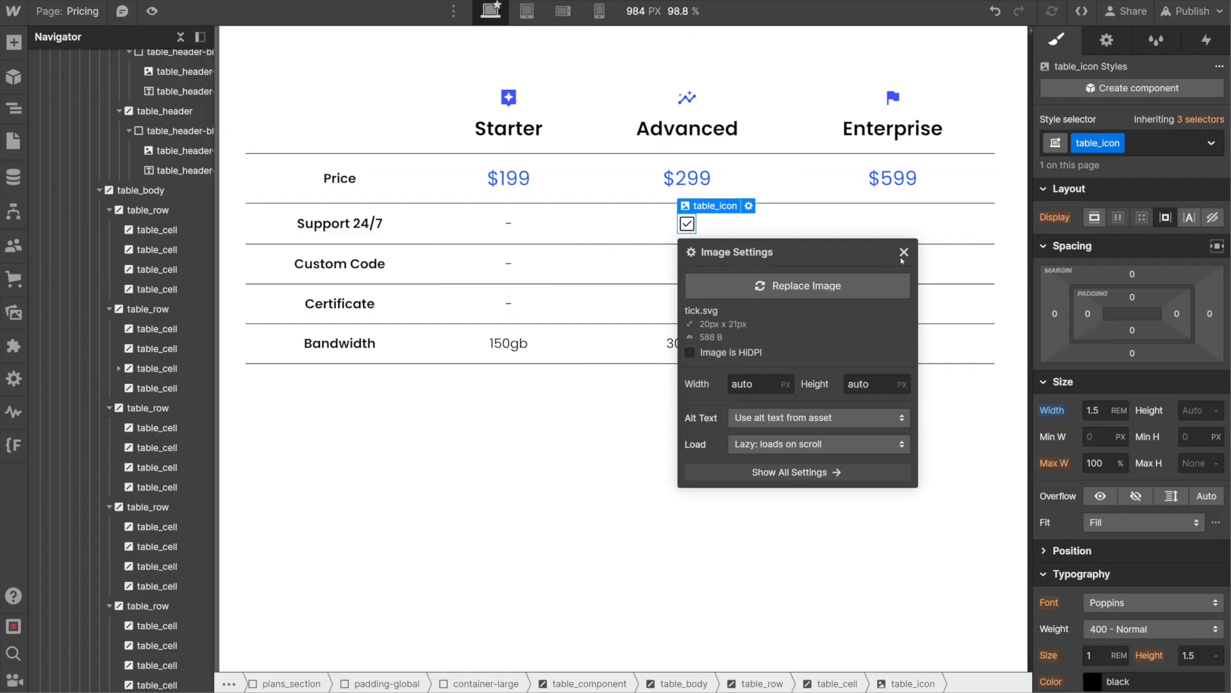
left_click(1230, 279)
Paste copies of the tick icon into the remaining empty Advanced and Enterprise cells
left_click(731, 264)
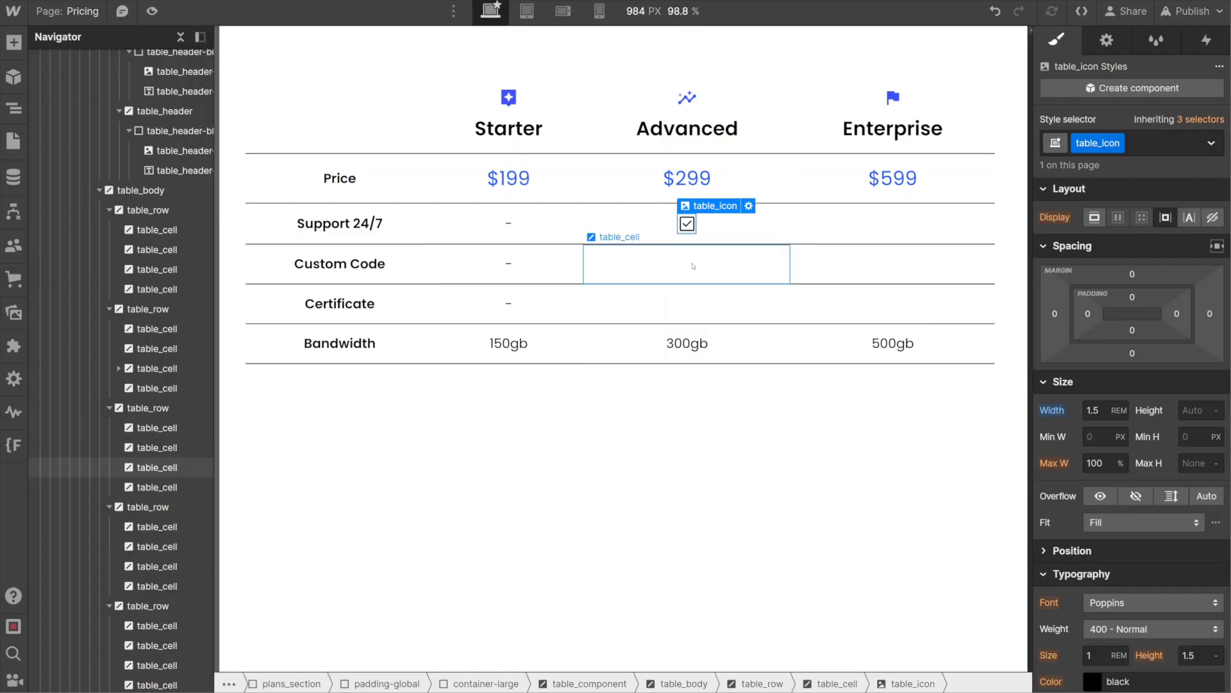
key("ctrl+v")
left_click(731, 303)
key("ctrl+v")
left_click(898, 223)
key("ctrl+v")
left_click(898, 264)
key("ctrl+v")
left_click(898, 308)
key("ctrl+v")
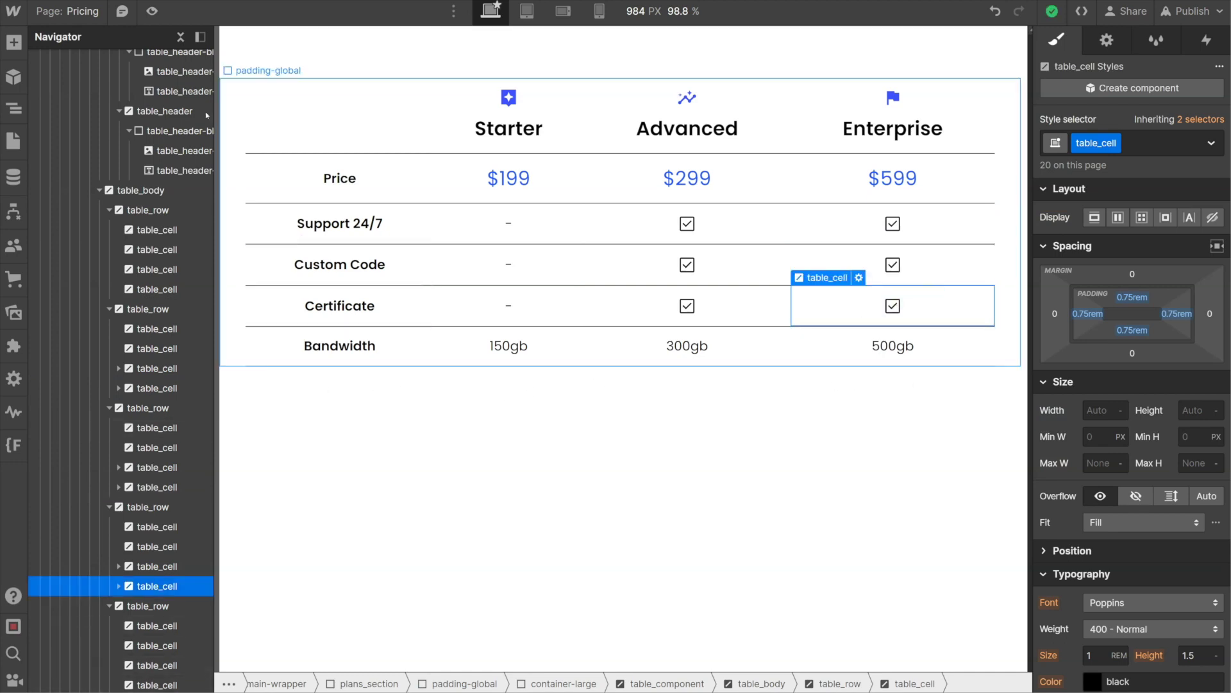
left_click(180, 37)
Duplicate the Bandwidth table_row under table_body in the Navigator
left_click(39, 78)
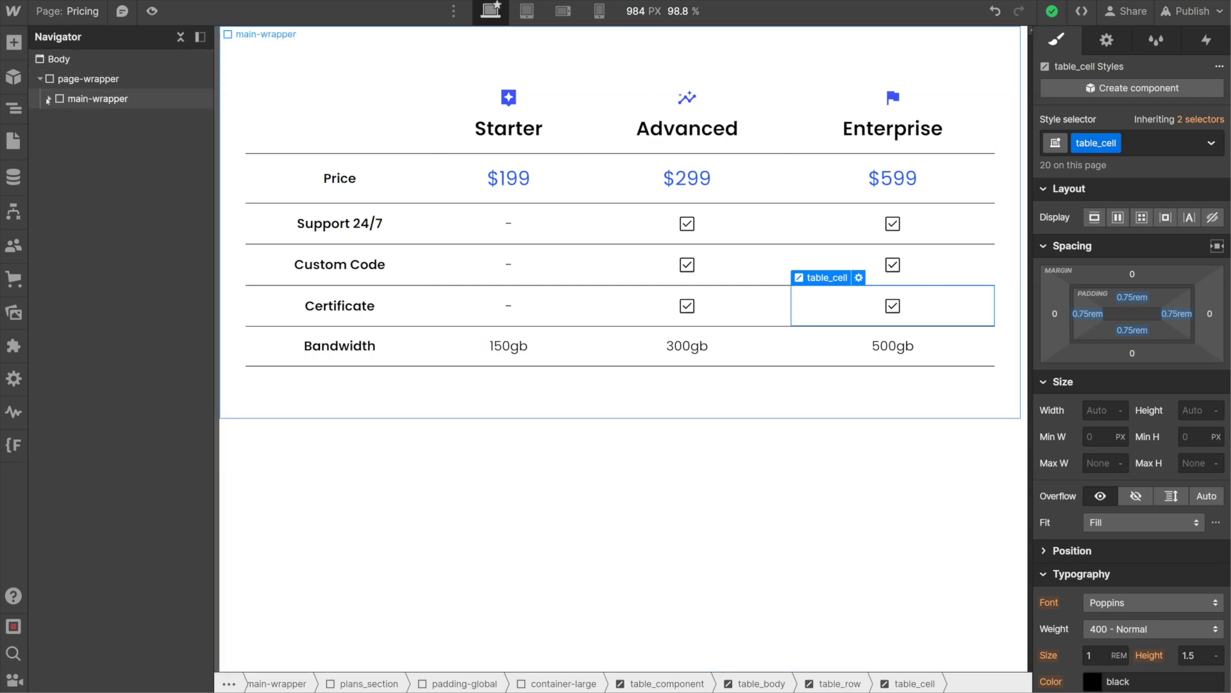
left_click(58, 119)
left_click(68, 138)
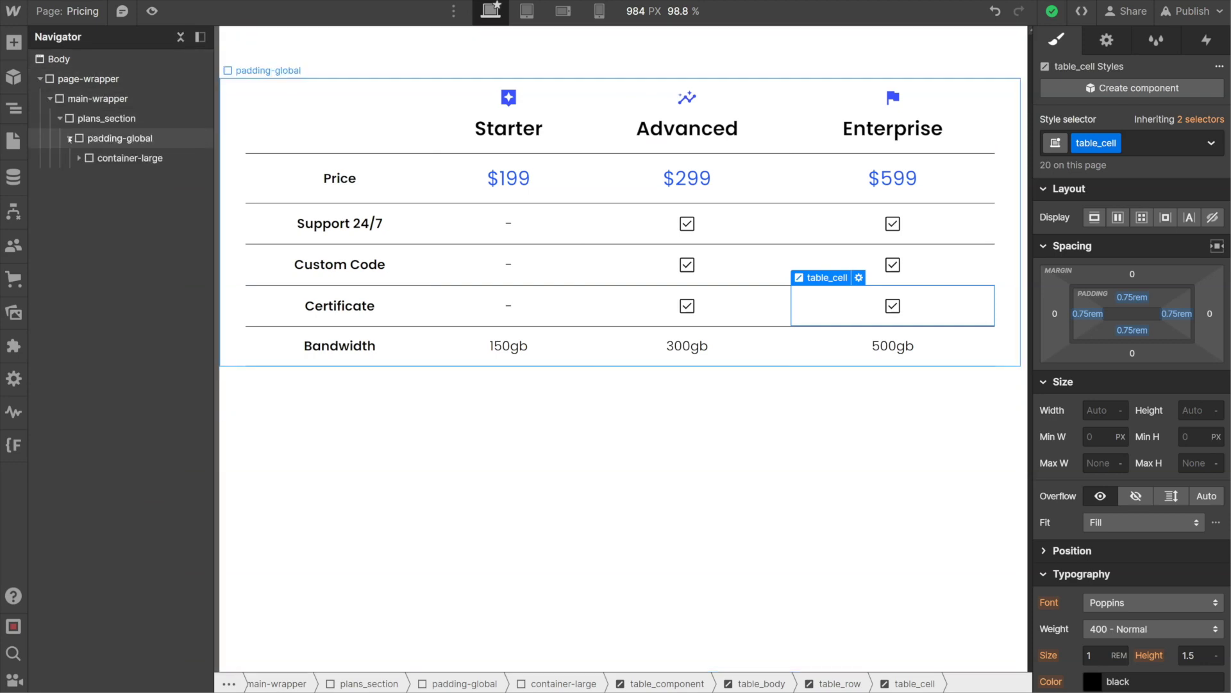
left_click(79, 158)
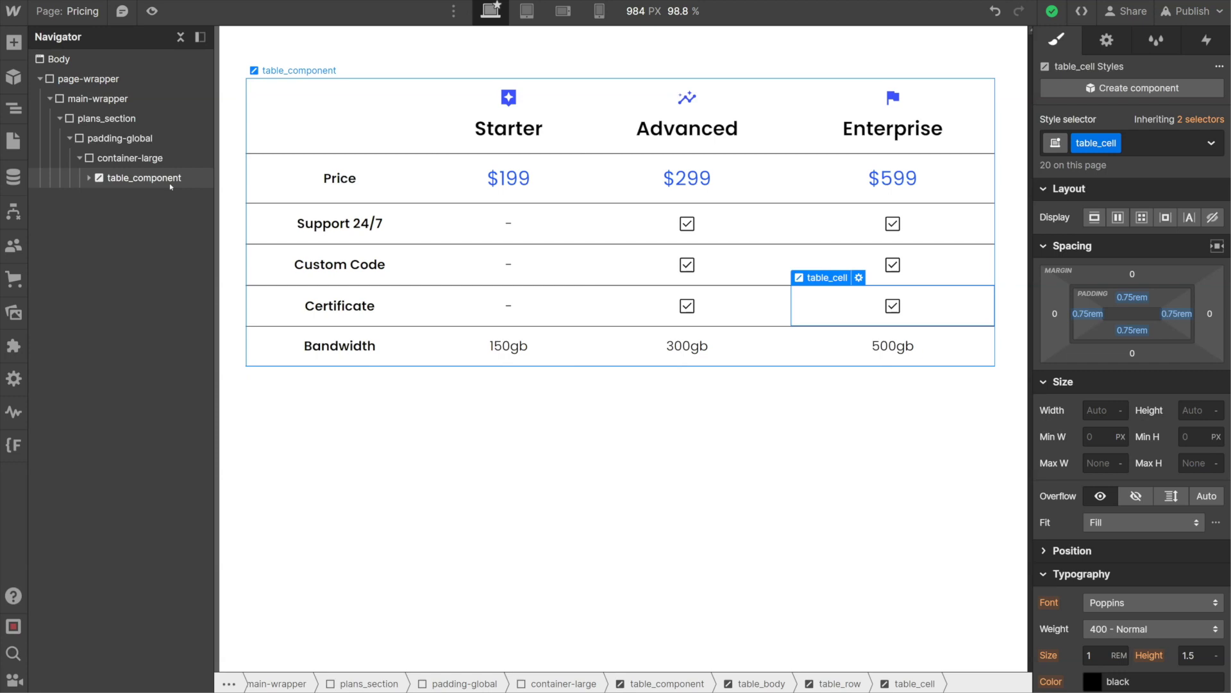
left_click(169, 183)
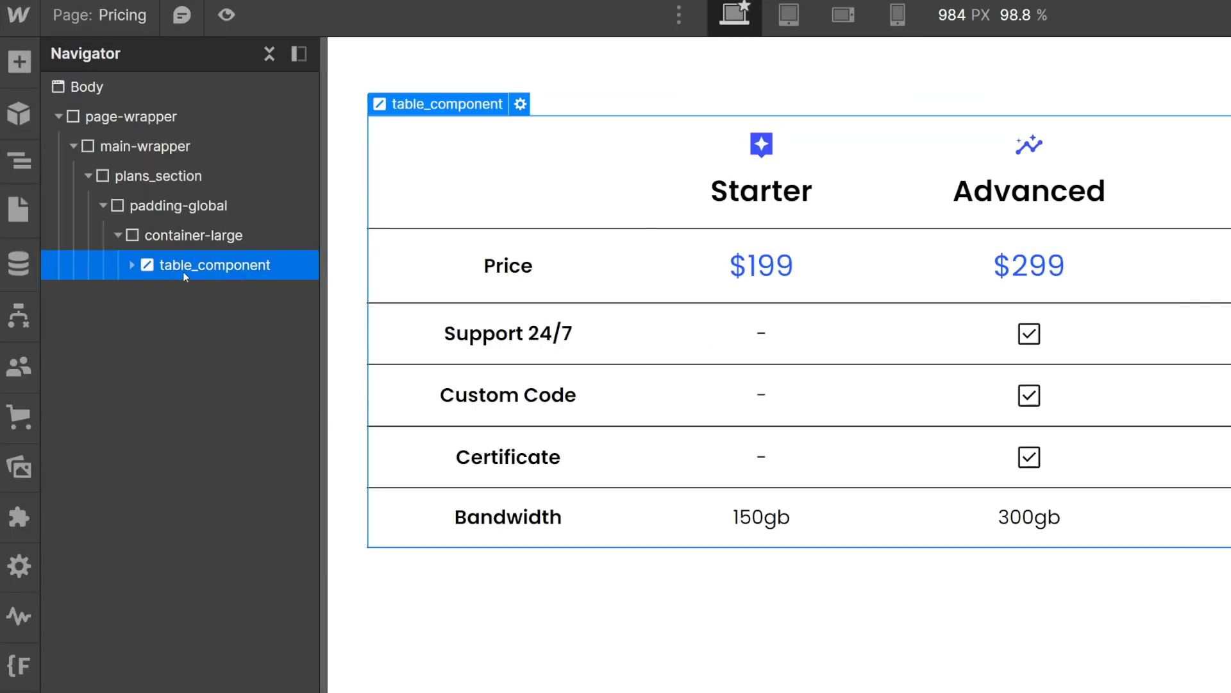
left_click(88, 178)
left_click(147, 324)
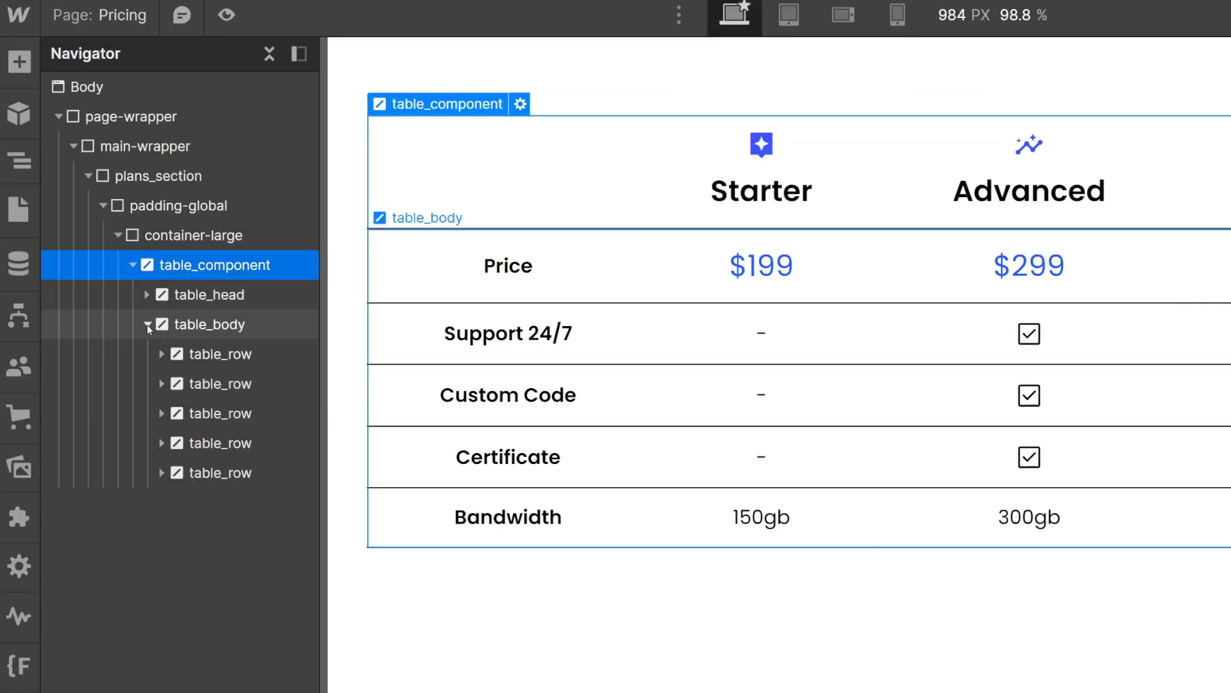
left_click(160, 357)
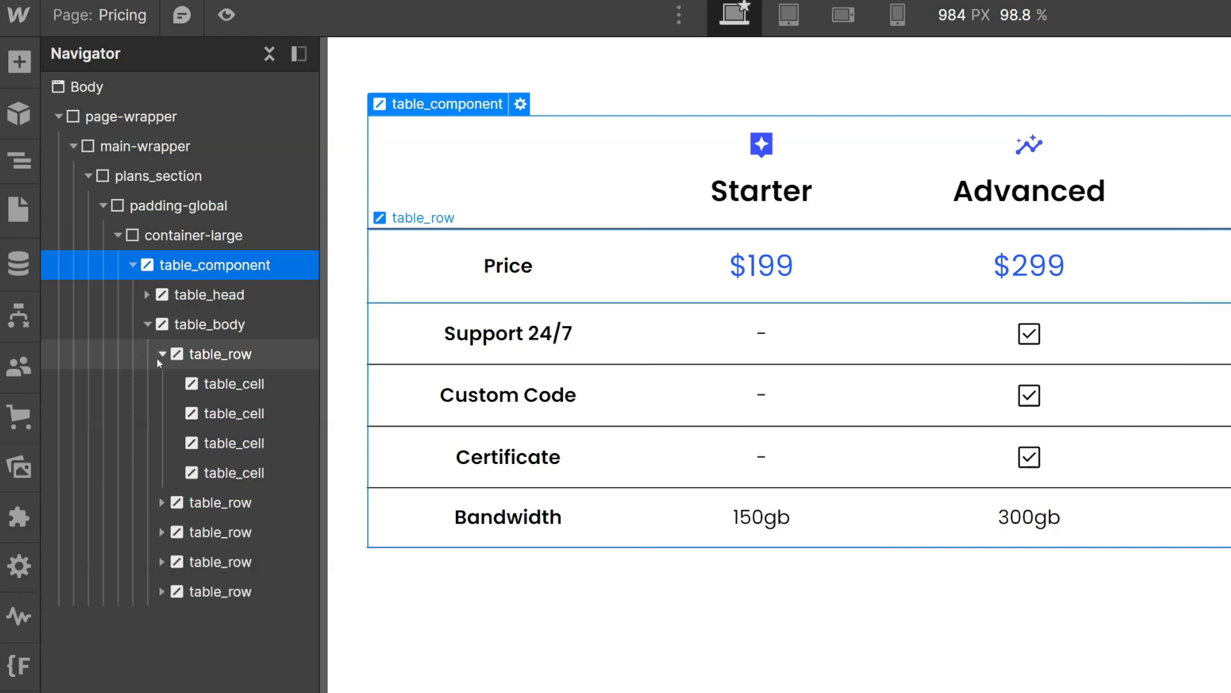
left_click(160, 356)
left_click(220, 475)
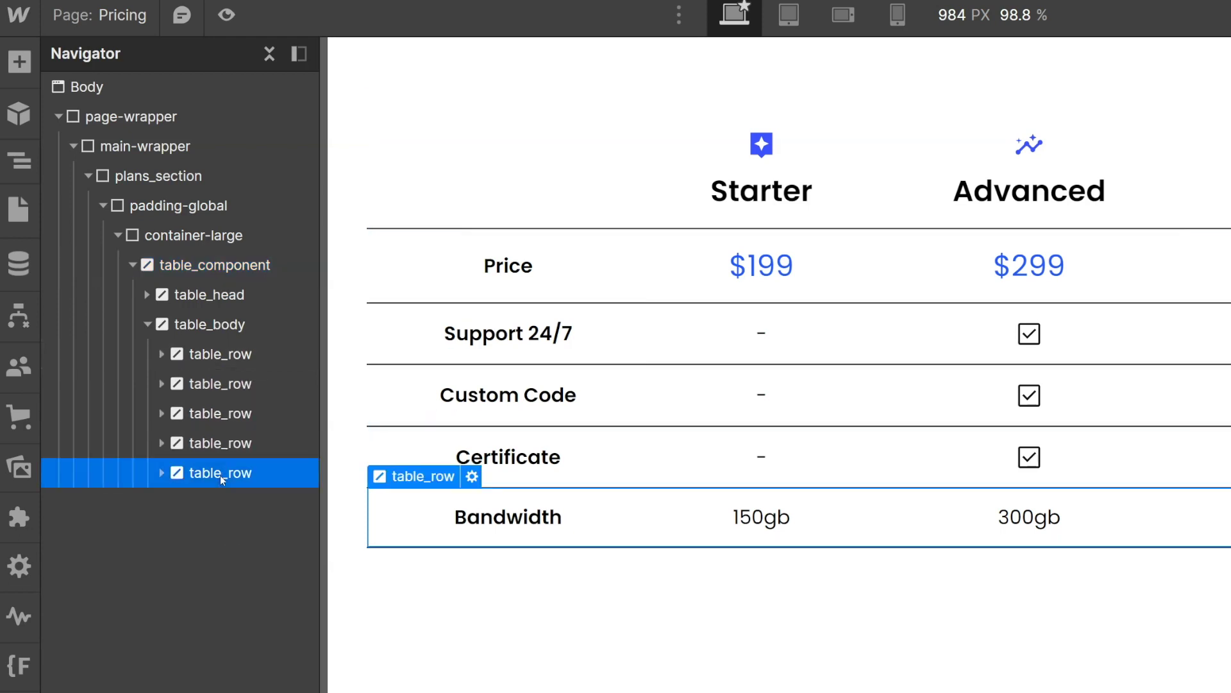
key("ctrl+d")
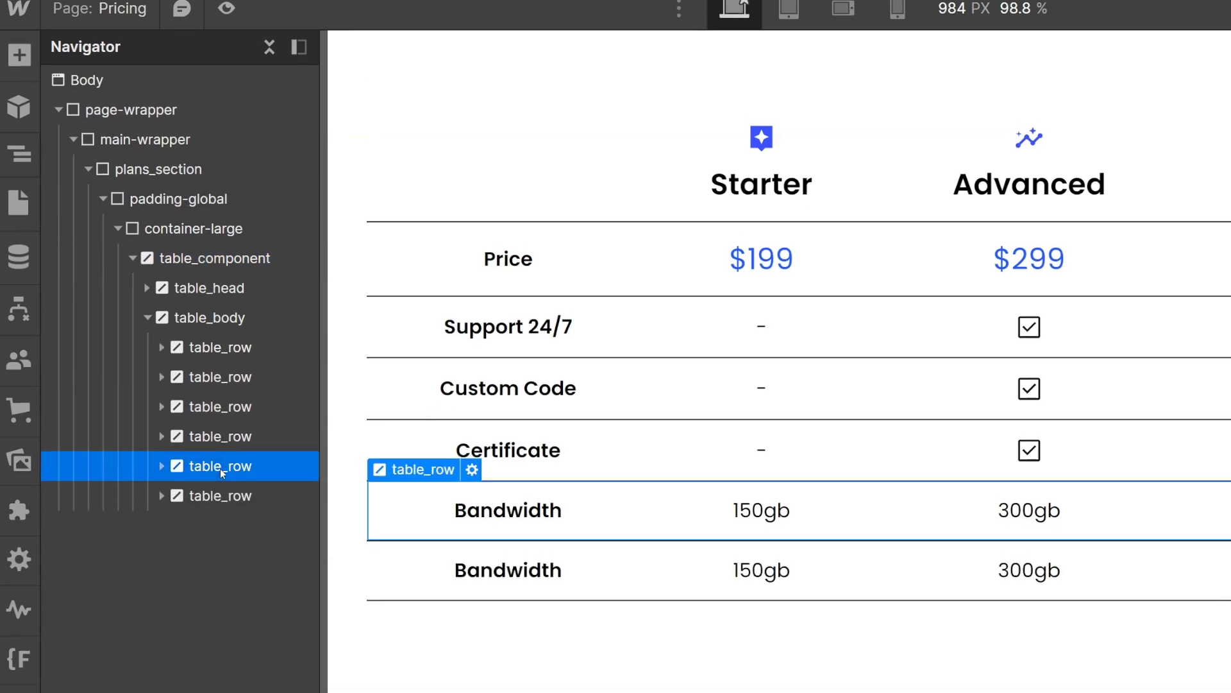
Clear the Bandwidth, 150gb, 300gb and 500gb texts from the duplicated row
left_click(452, 572)
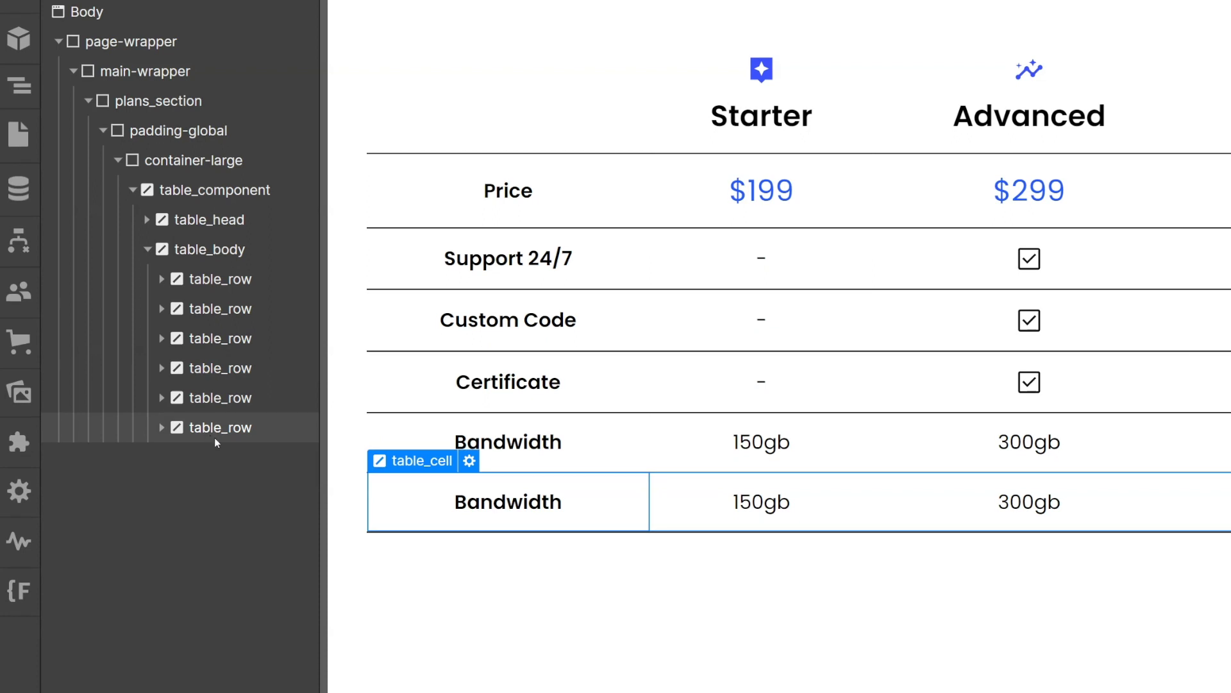
double_click(549, 513)
double_click(548, 513)
key("BackSpace")
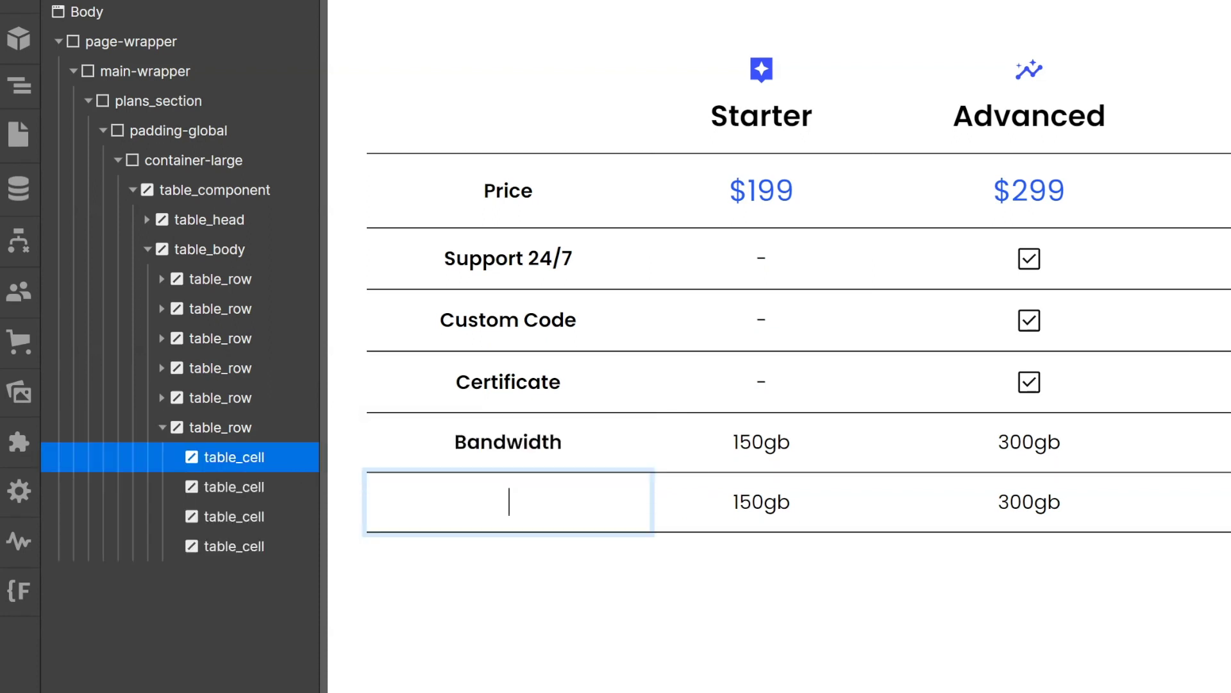
double_click(770, 513)
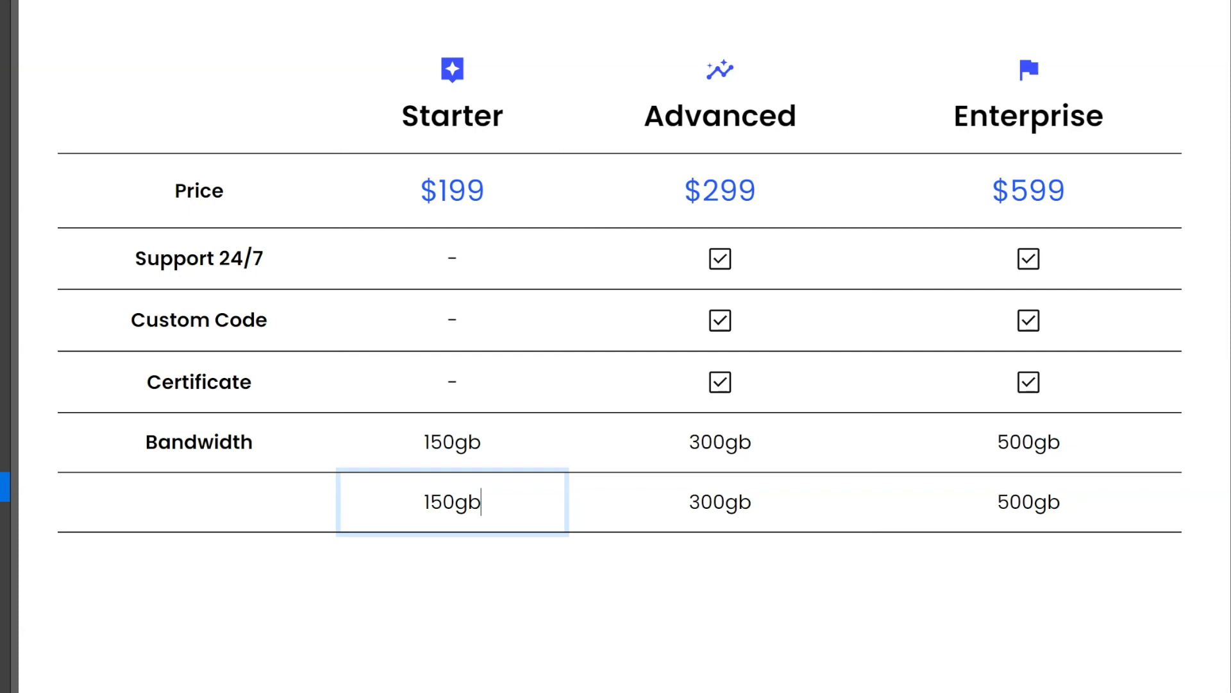
double_click(452, 501)
key("BackSpace")
left_click(701, 514)
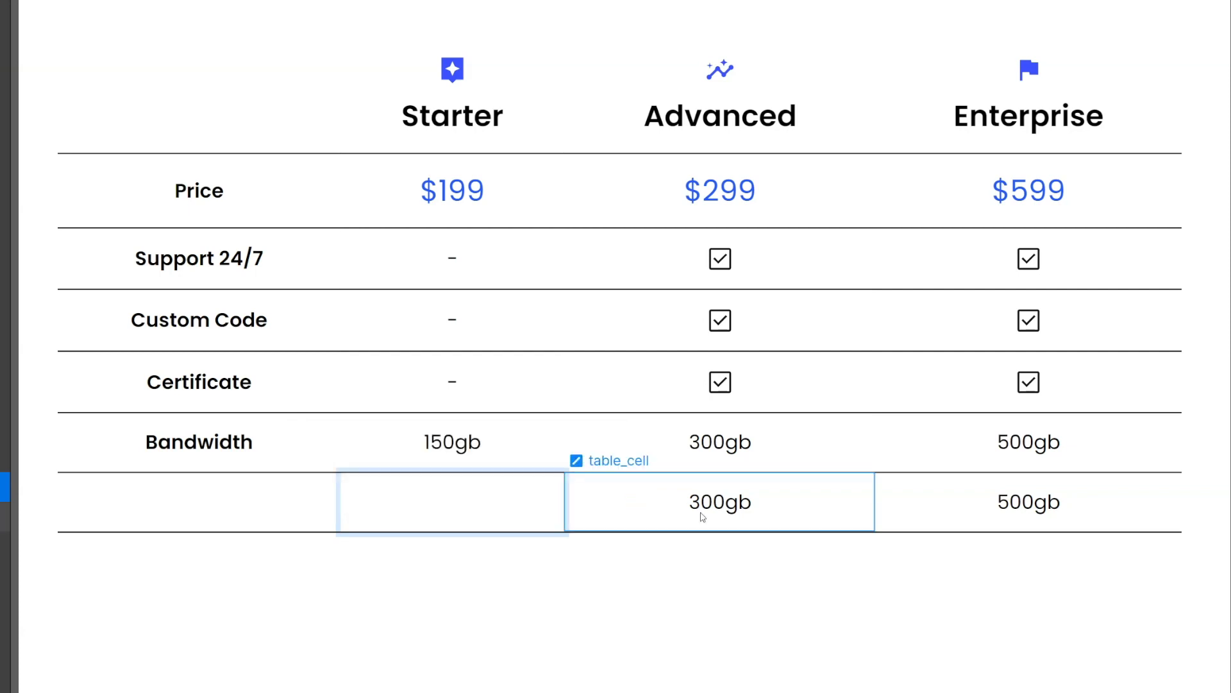
double_click(733, 511)
key("BackSpace")
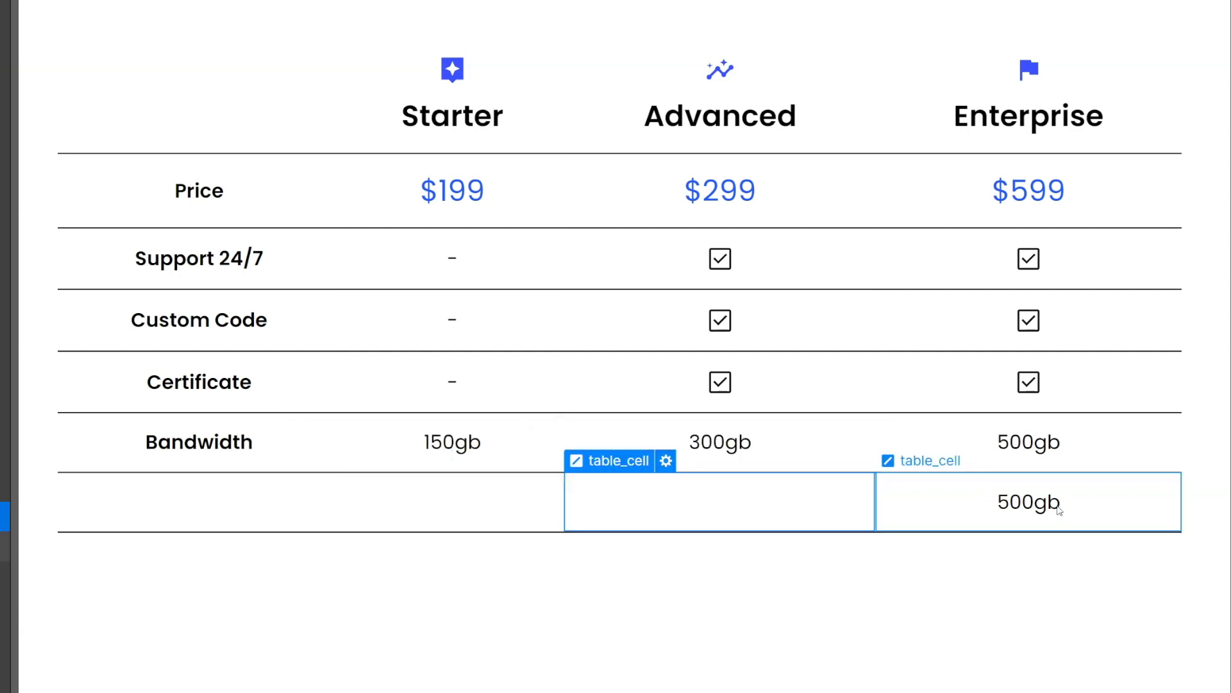
left_click(1047, 507)
double_click(1047, 507)
key("BackSpace")
left_click(1042, 506)
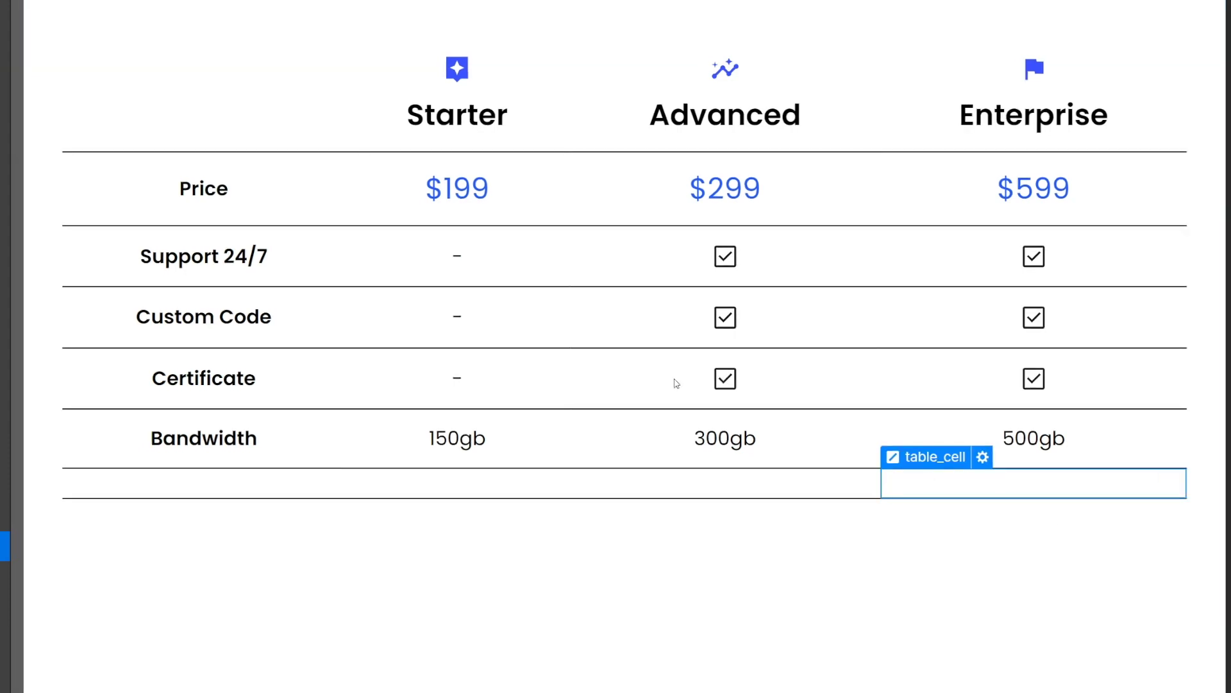
Add a button with the button class to the Enterprise cell and label it Subscribe
key("a")
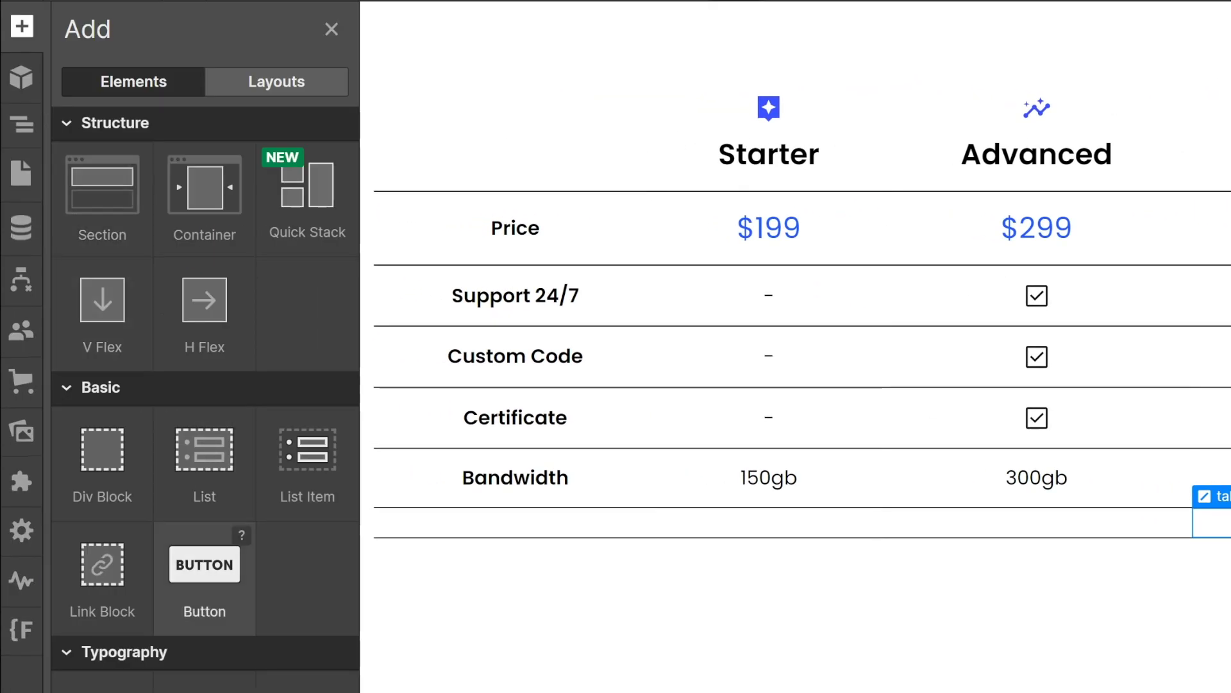
left_click(204, 565)
key("ctrl+Return")
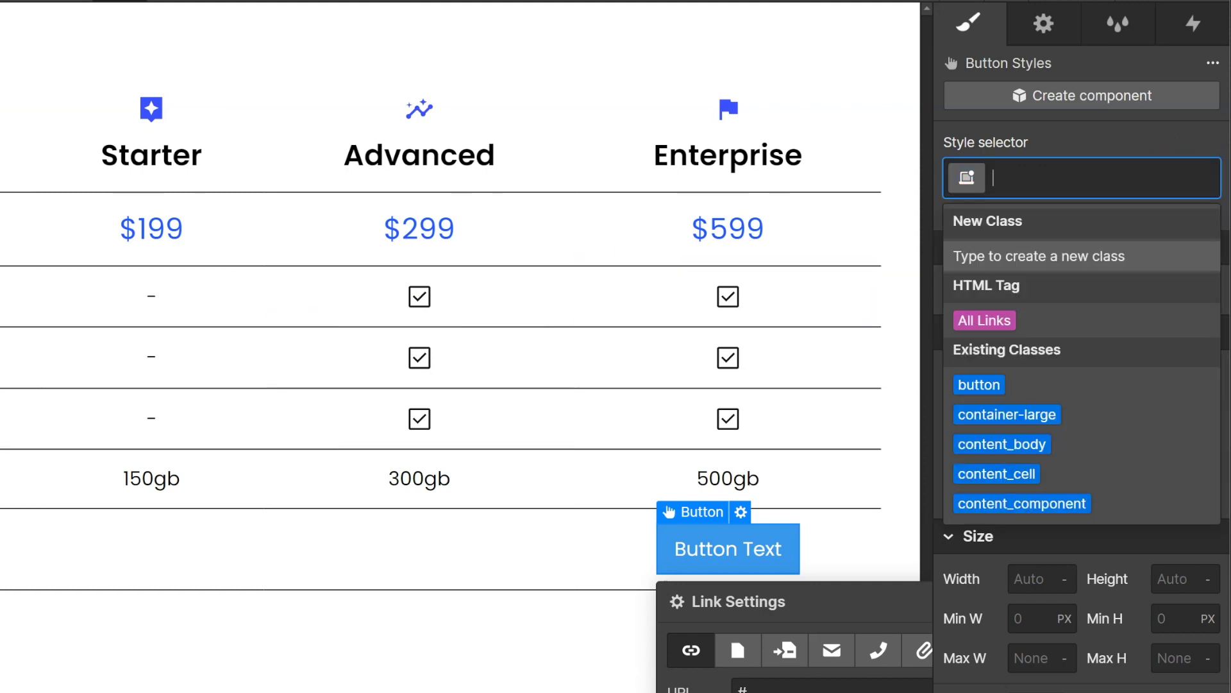
type("button")
key("Return")
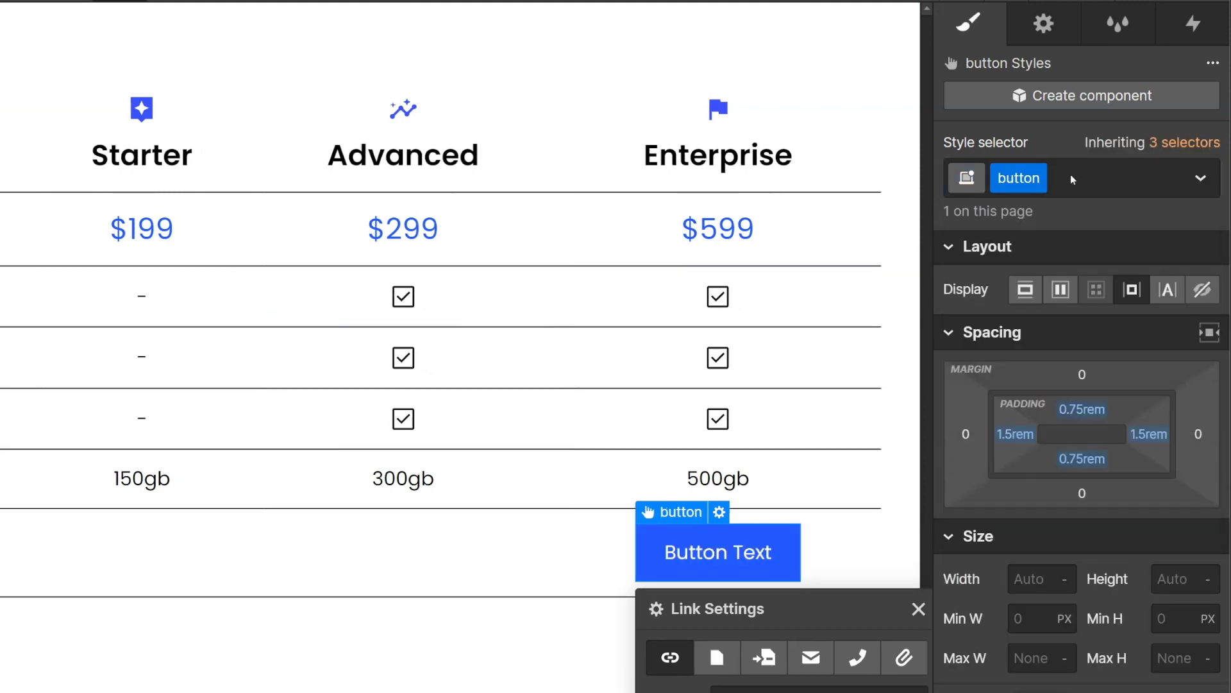
double_click(739, 558)
type("Subscribe")
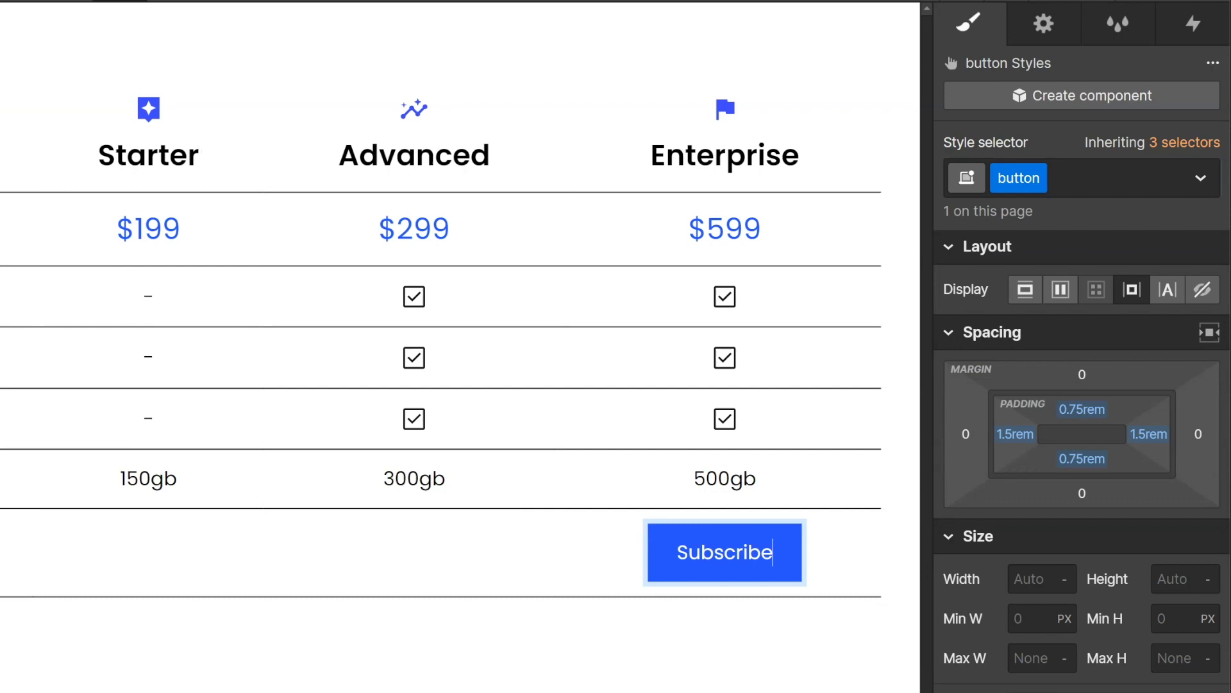
key("Escape")
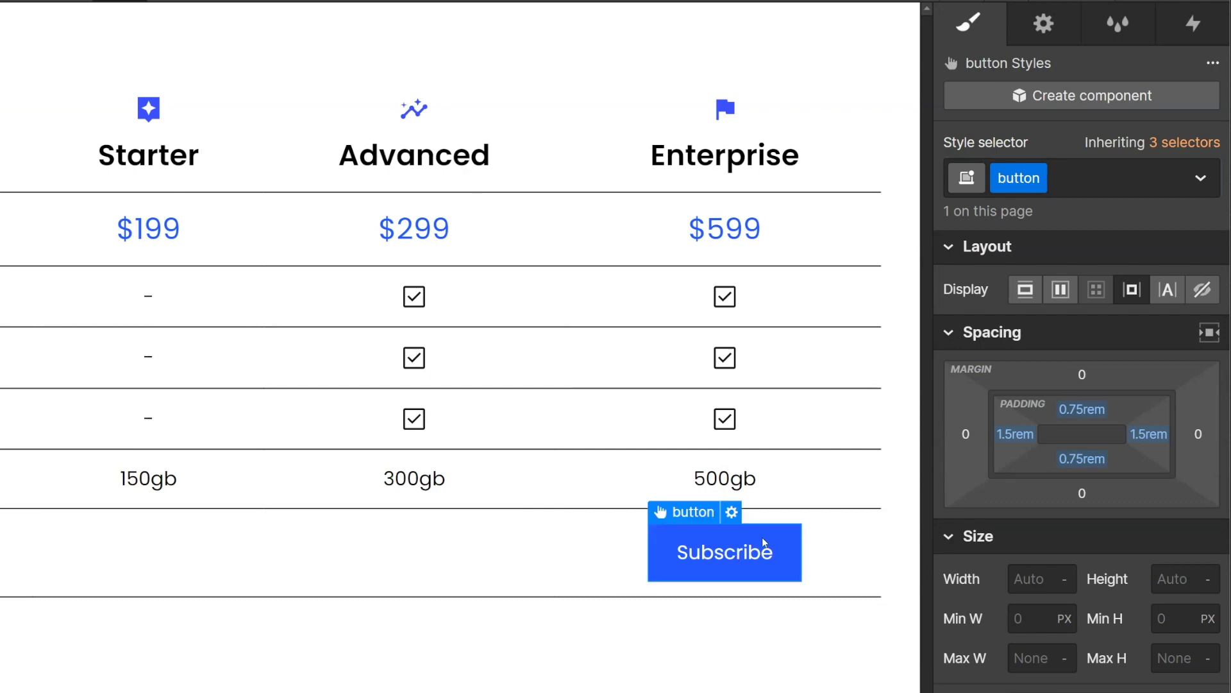
Copy the Subscribe button into the Advanced and Starter cells of the bottom row
key("ctrl+c")
left_click(452, 564)
key("ctrl+v")
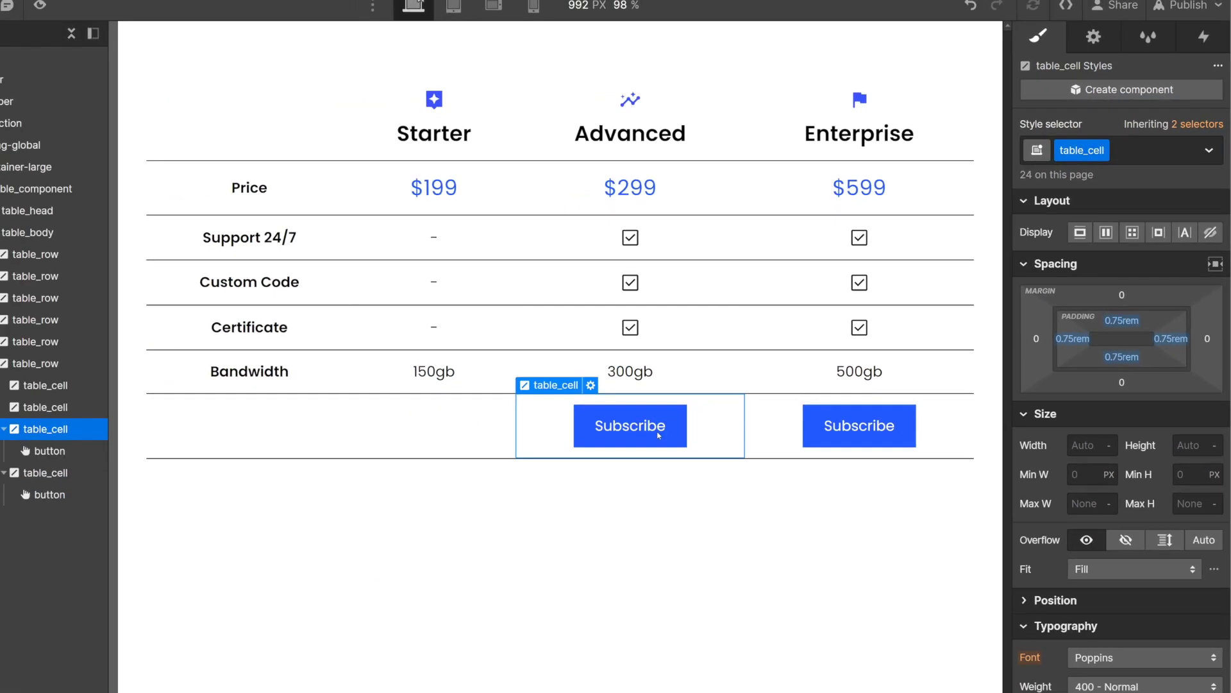
left_click(453, 425)
key("ctrl+v")
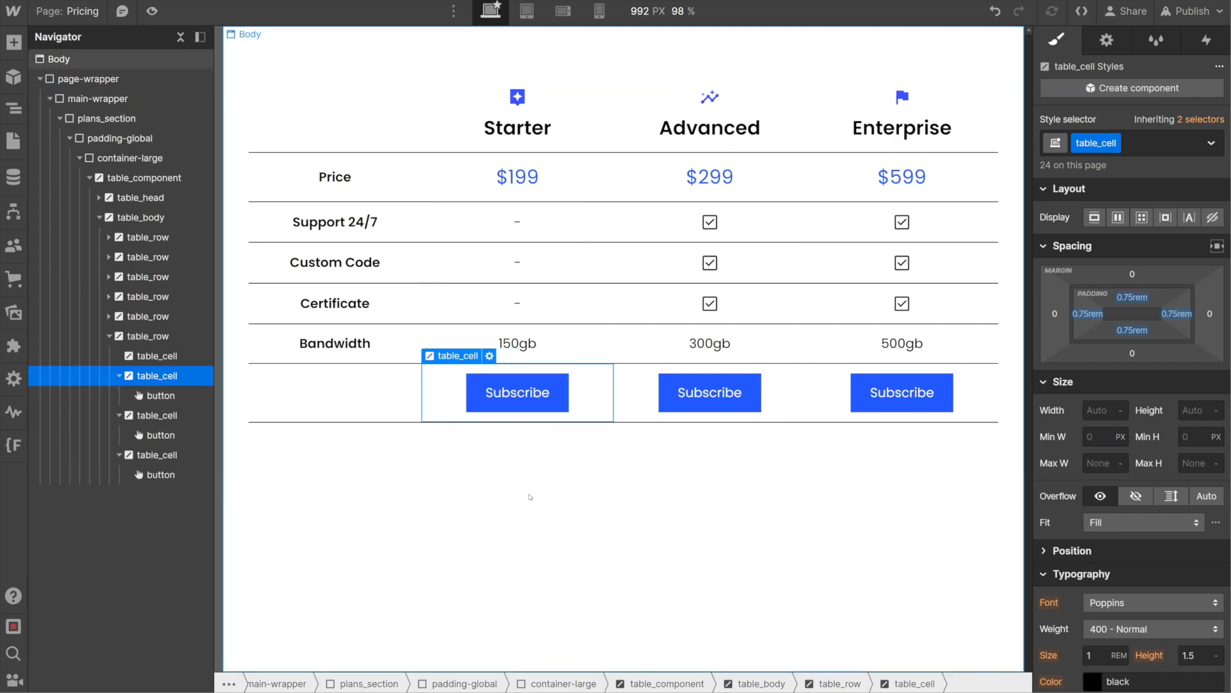
On the Mobile Portrait breakpoint, give table_component an 800px width and Scroll overflow
left_click(526, 11)
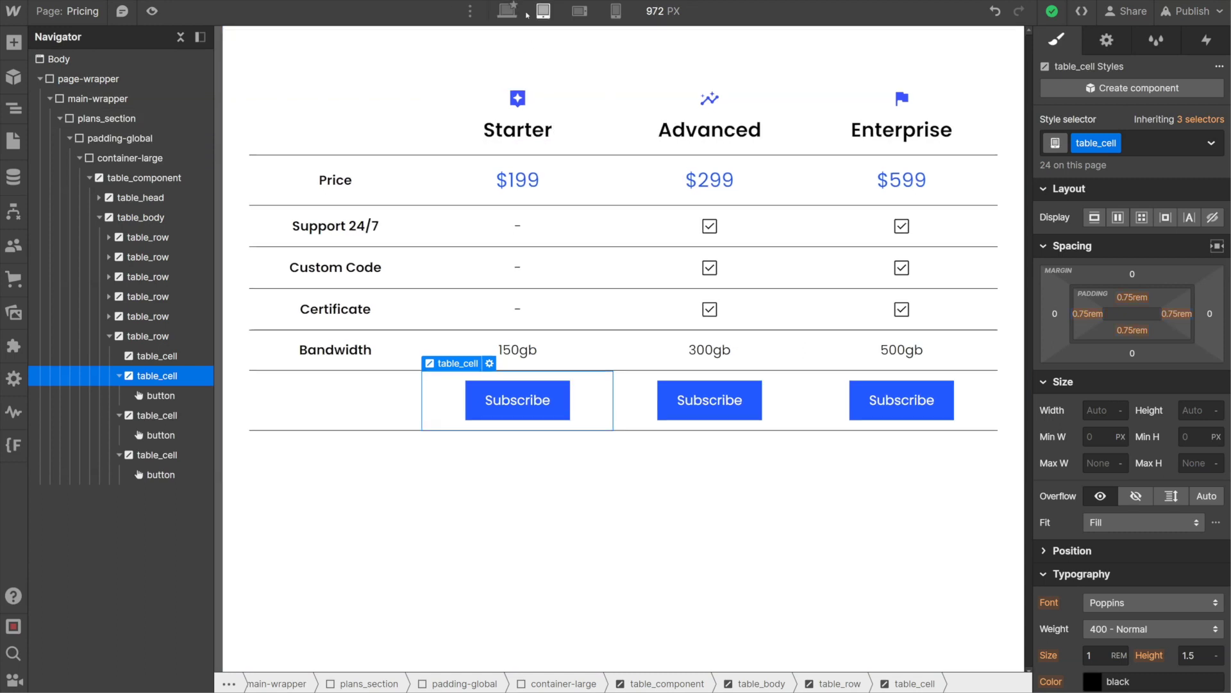
left_click(578, 12)
left_click(615, 11)
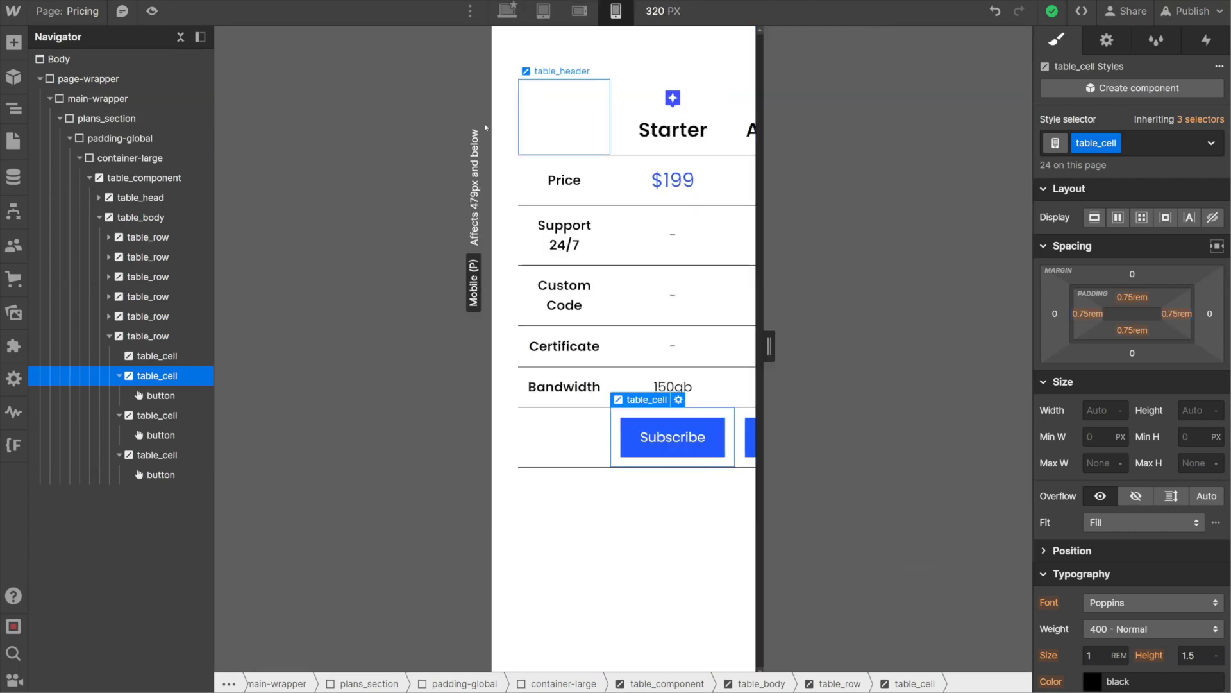
left_click(144, 179)
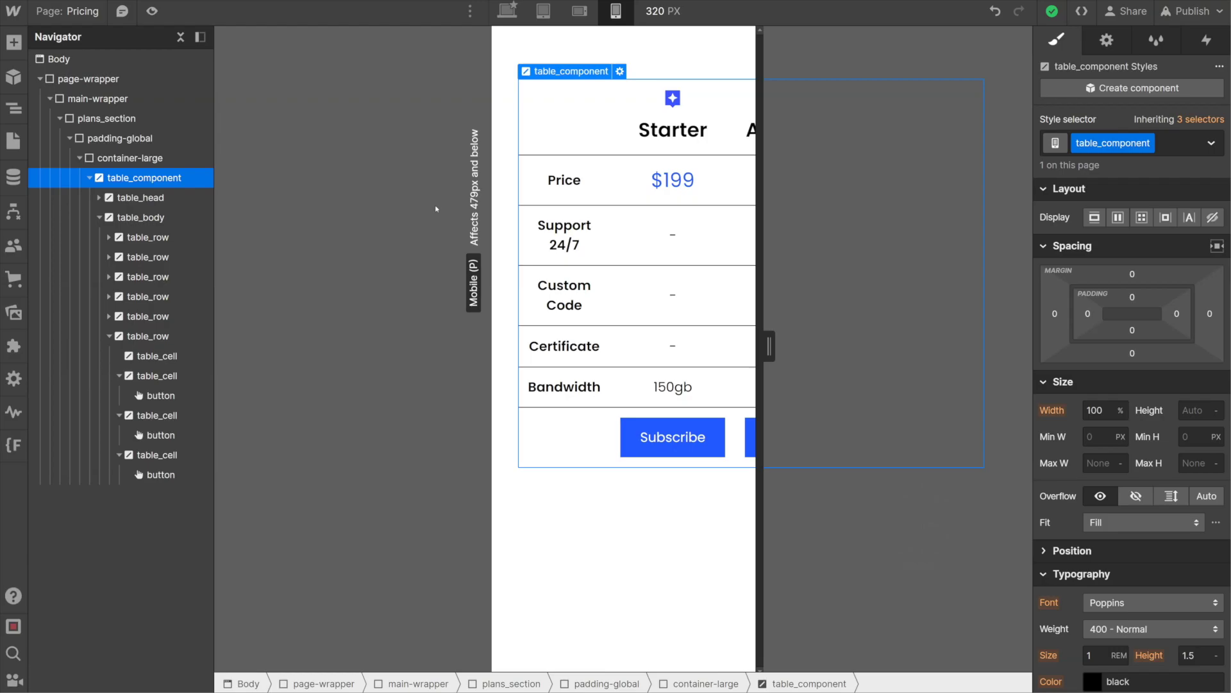
left_click(1094, 411)
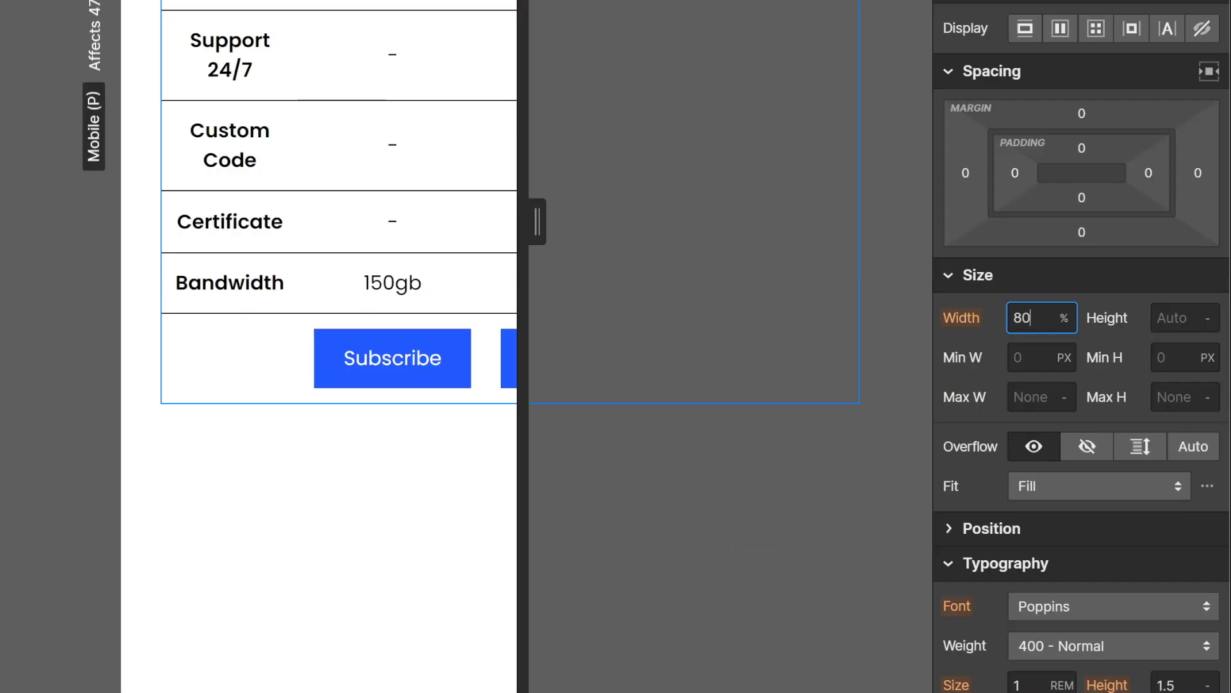
type("800px")
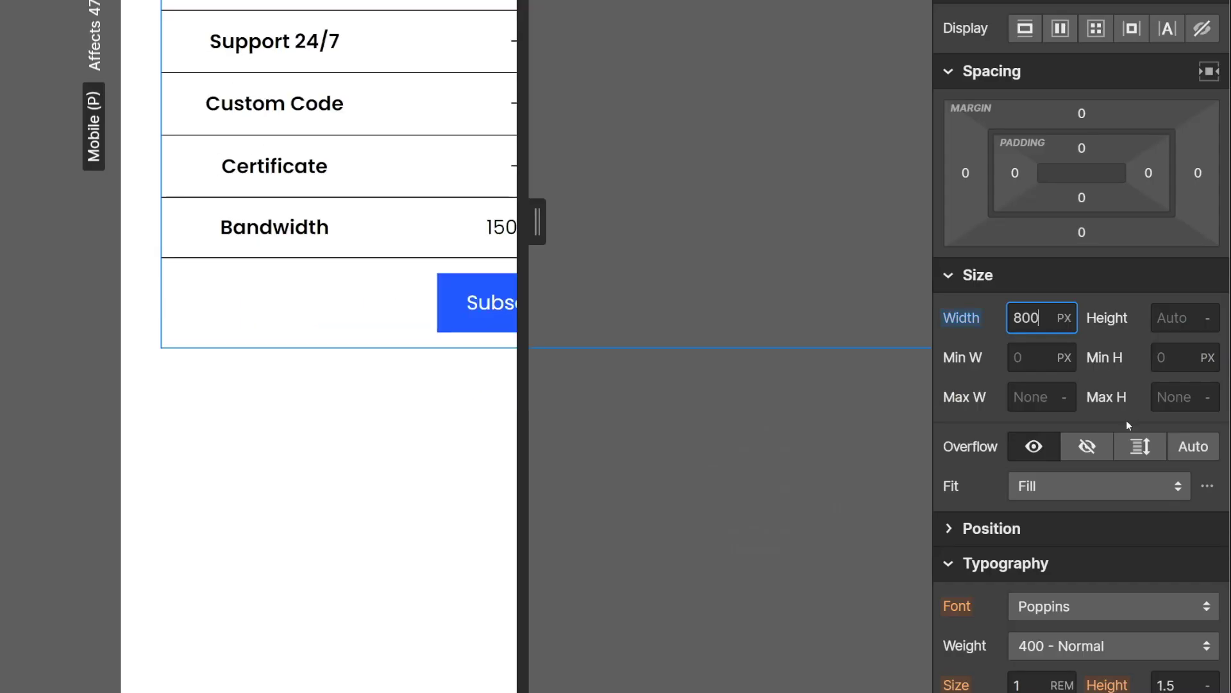
left_click(1153, 452)
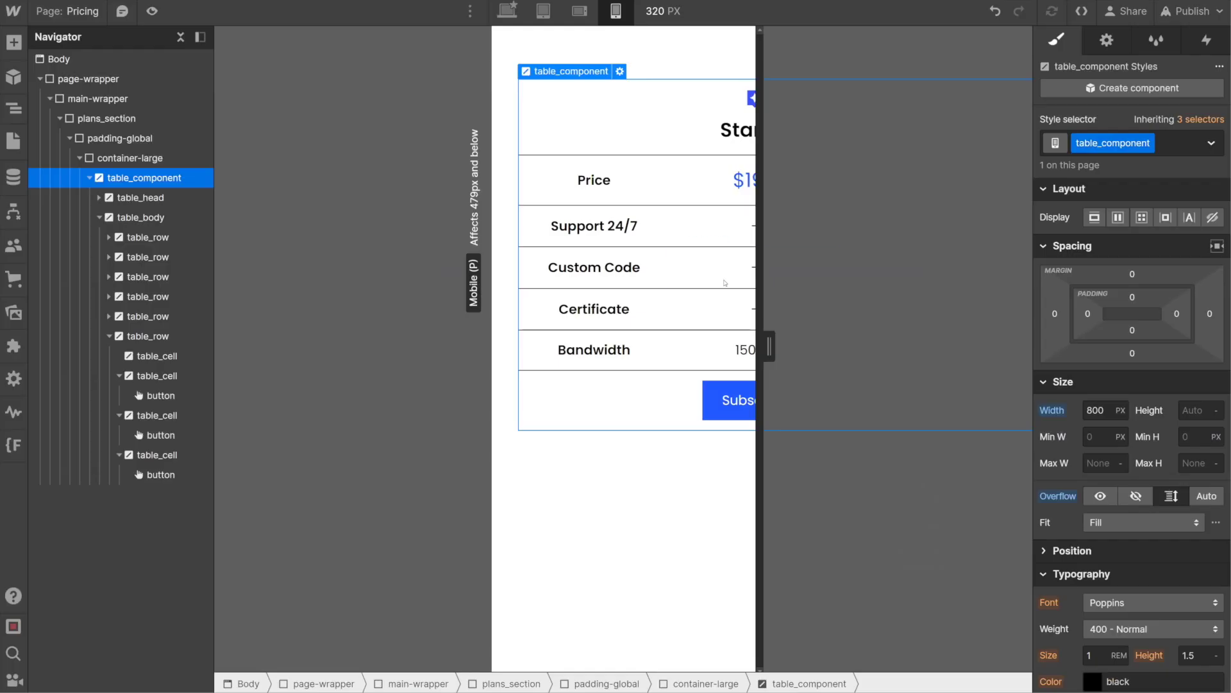
scroll(623, 256, "right", 5)
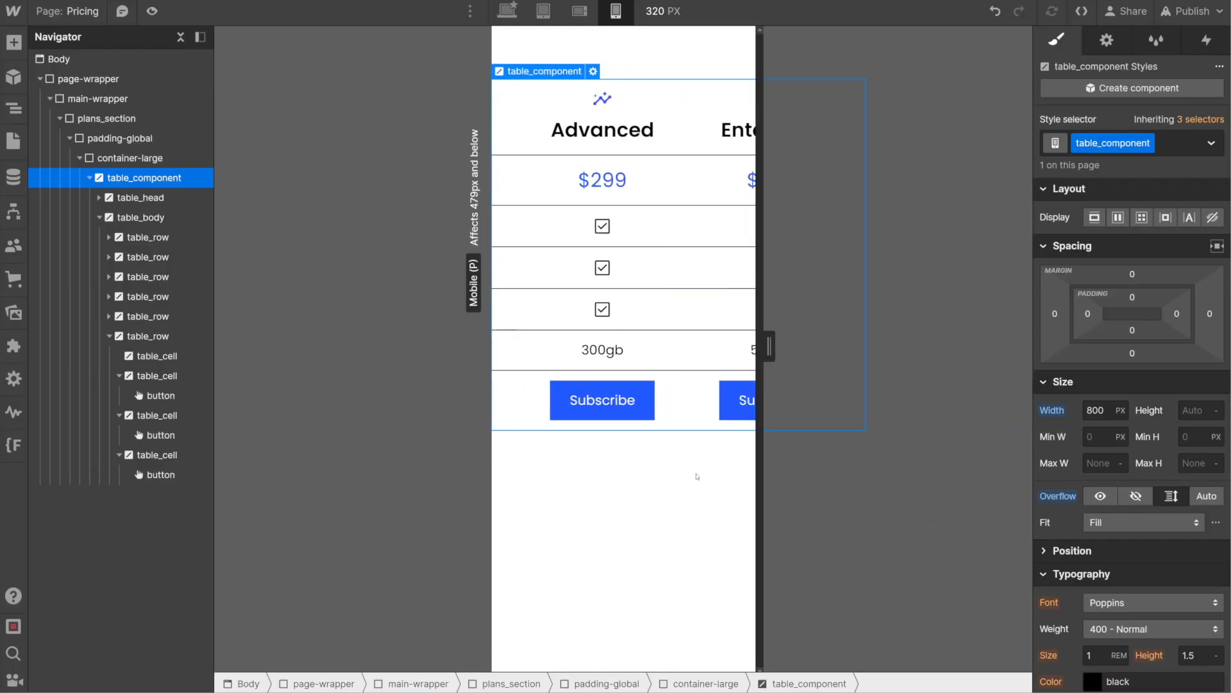
scroll(697, 477, "left", 5)
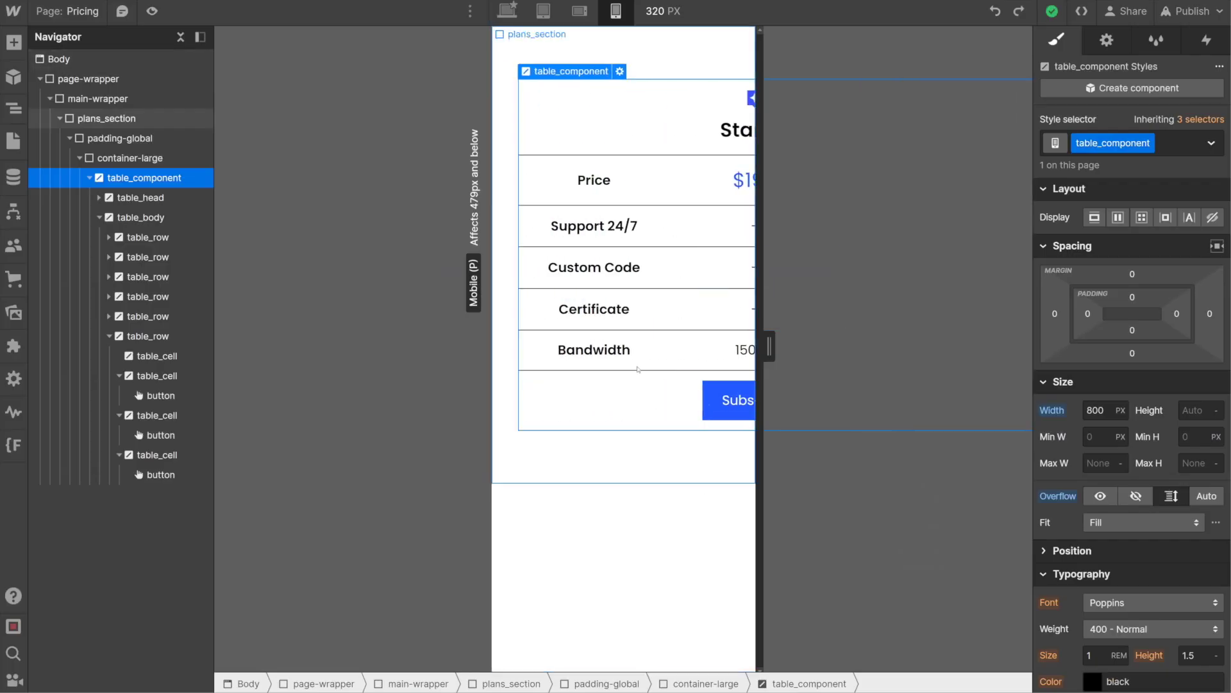
Back on Desktop, paste the Plans & Pricing header into container-large above the table
left_click(508, 11)
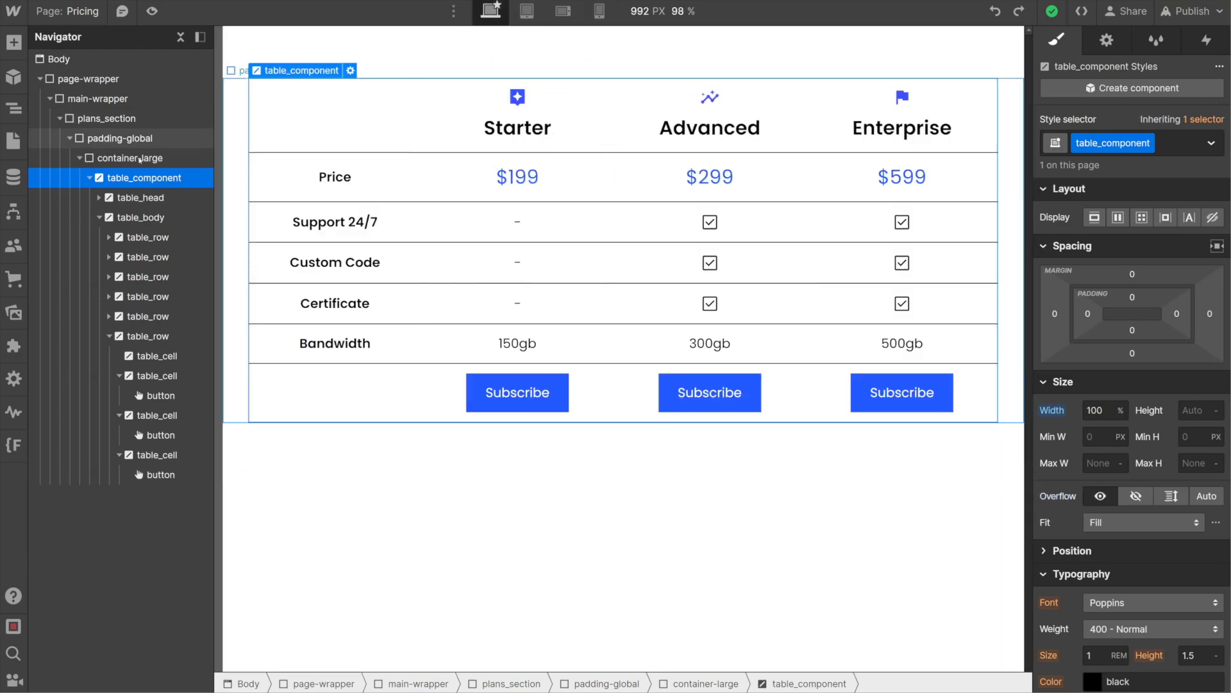
left_click(90, 178)
left_click(116, 165)
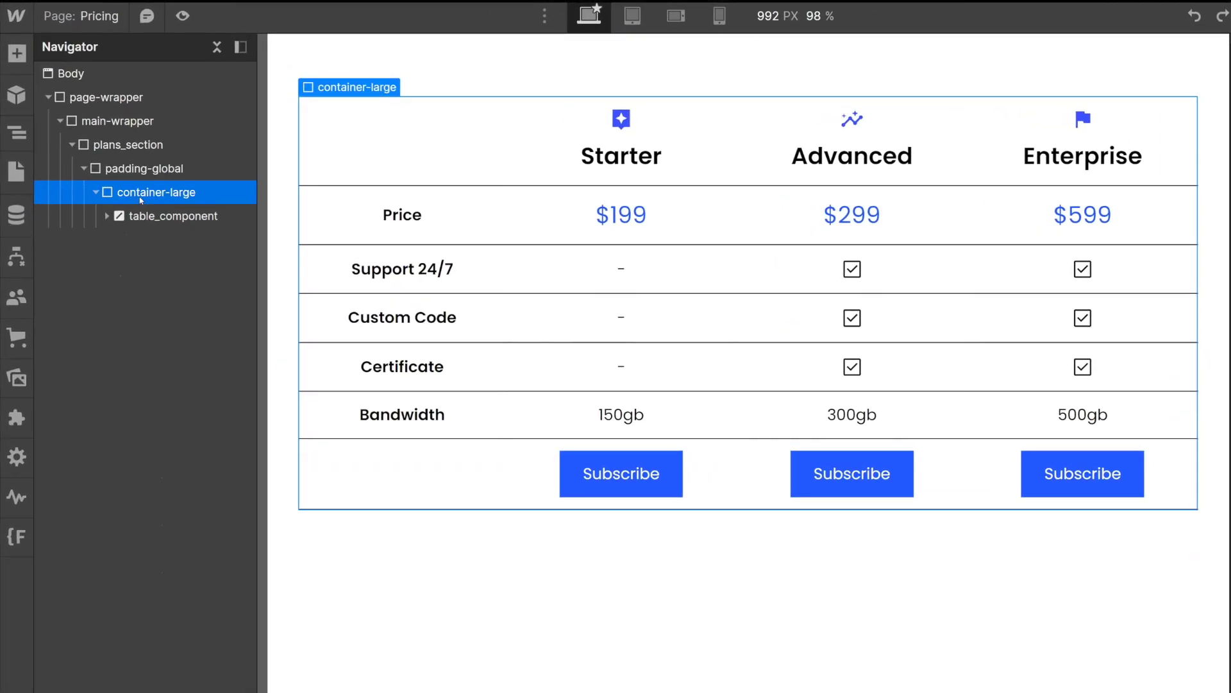
key("ctrl+v")
left_click_drag(138, 232, 182, 218)
Add a Div Block to container-large and move the pricing table inside it
left_click(164, 193)
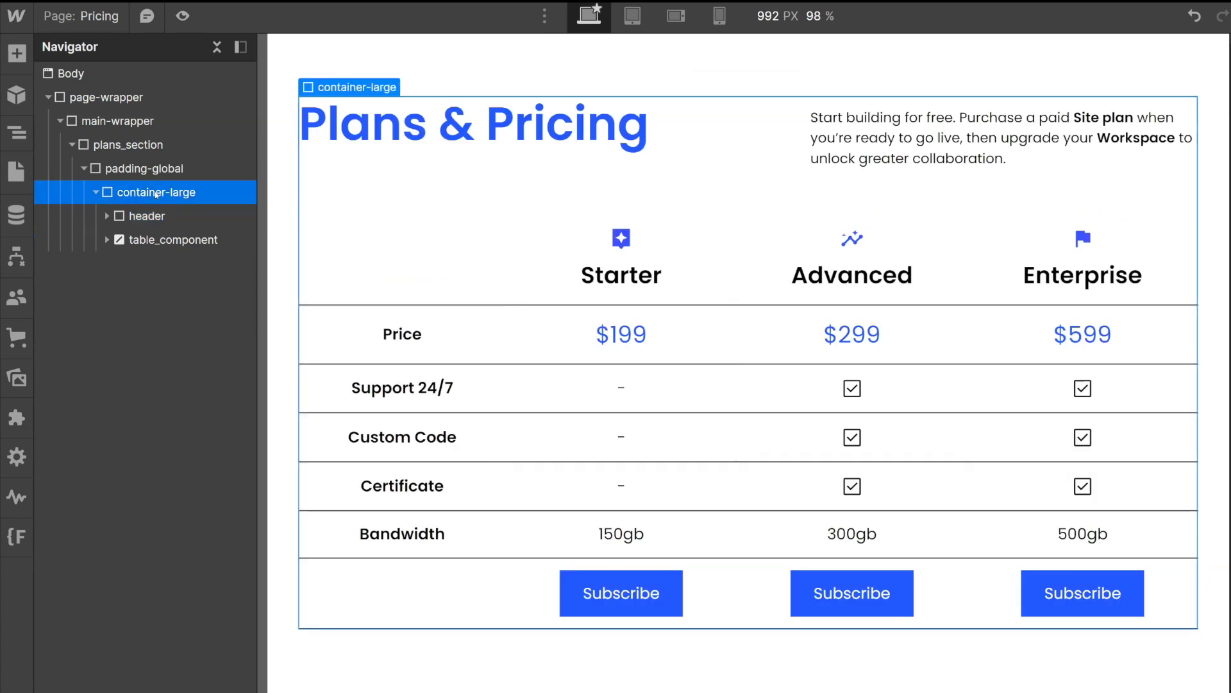
left_click(13, 60)
left_click(81, 404)
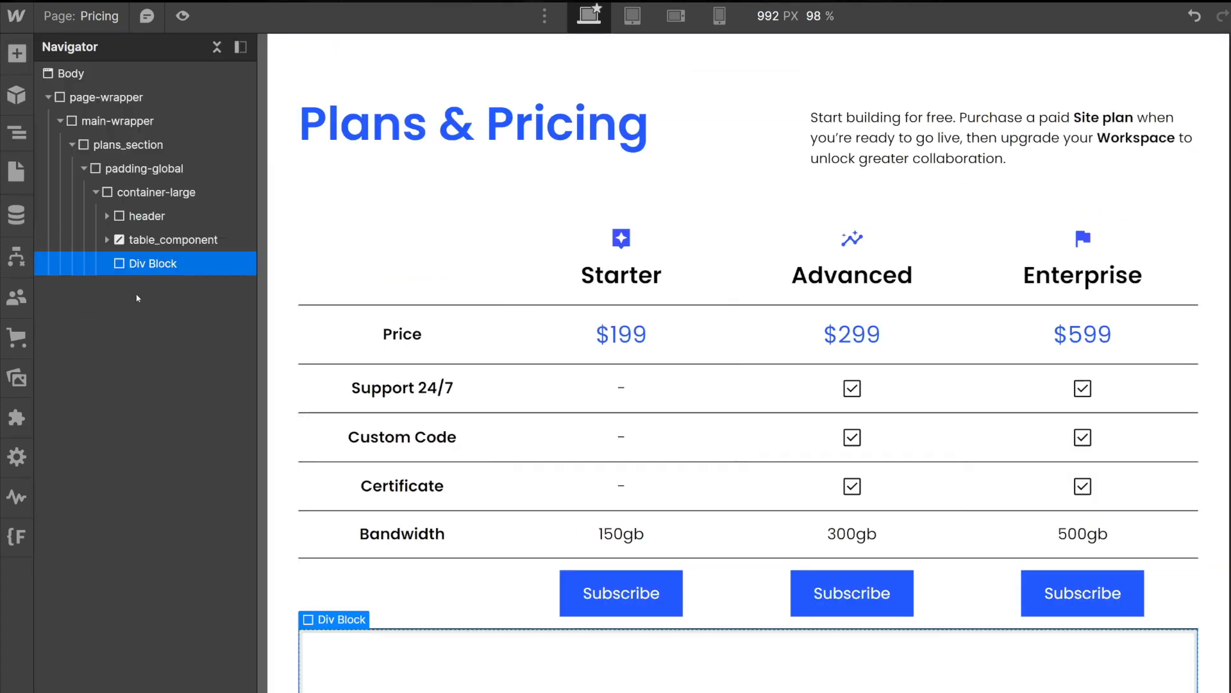
left_click_drag(172, 239, 174, 260)
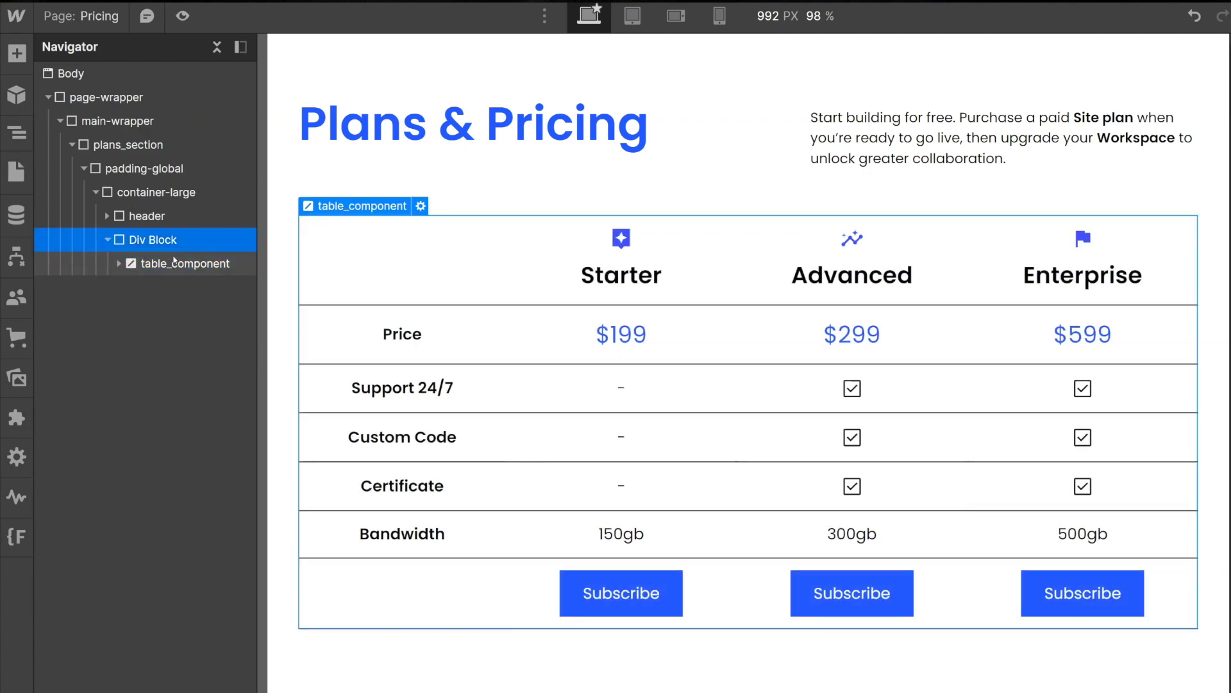
left_click(175, 262)
left_click(171, 240)
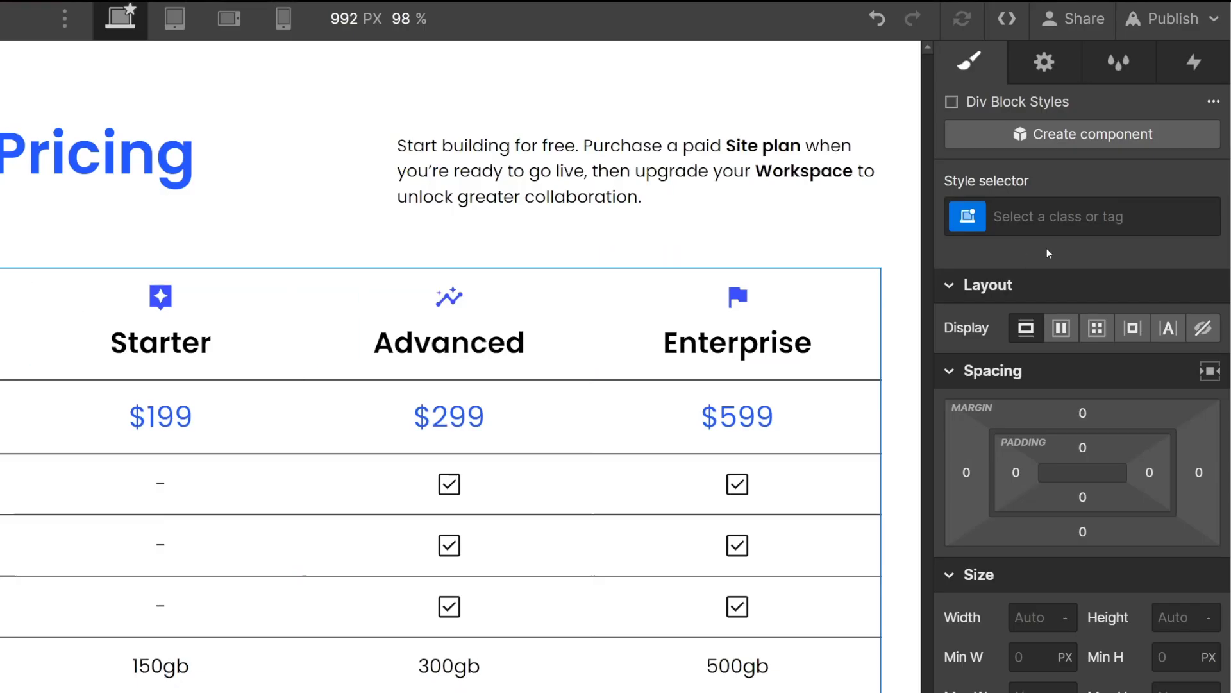
Class the div table_wrapper with padding 3 and a solid border
left_click(1049, 218)
type("table_wrapper")
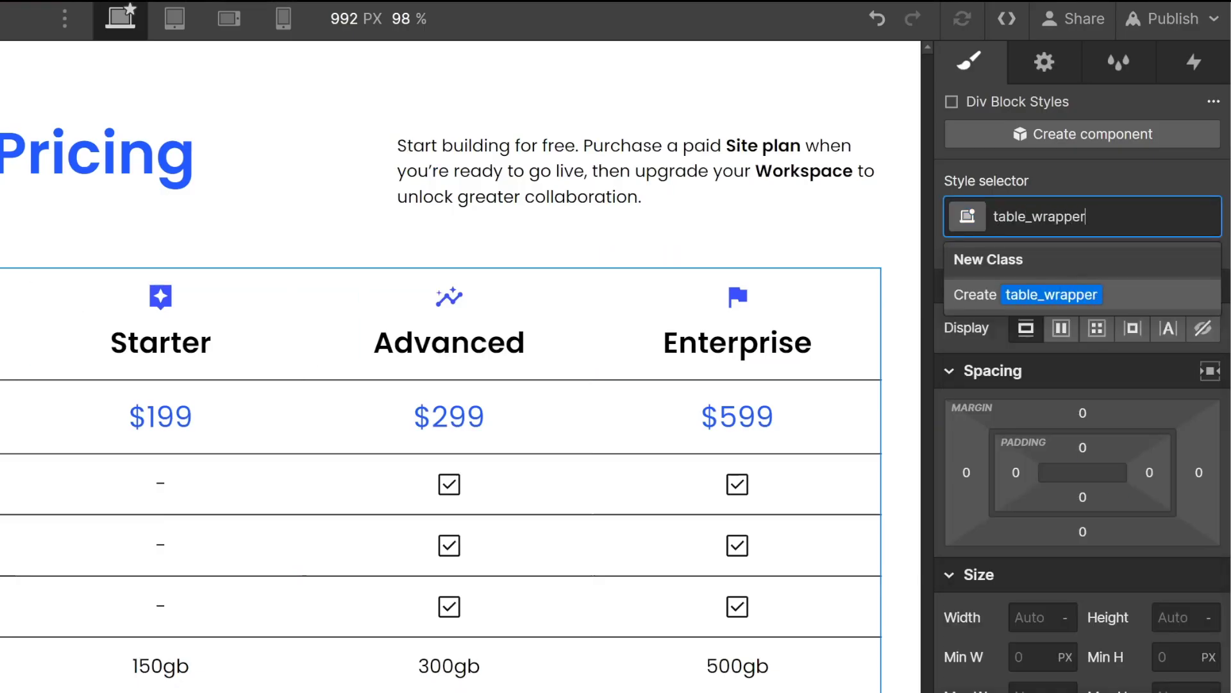
key("Return")
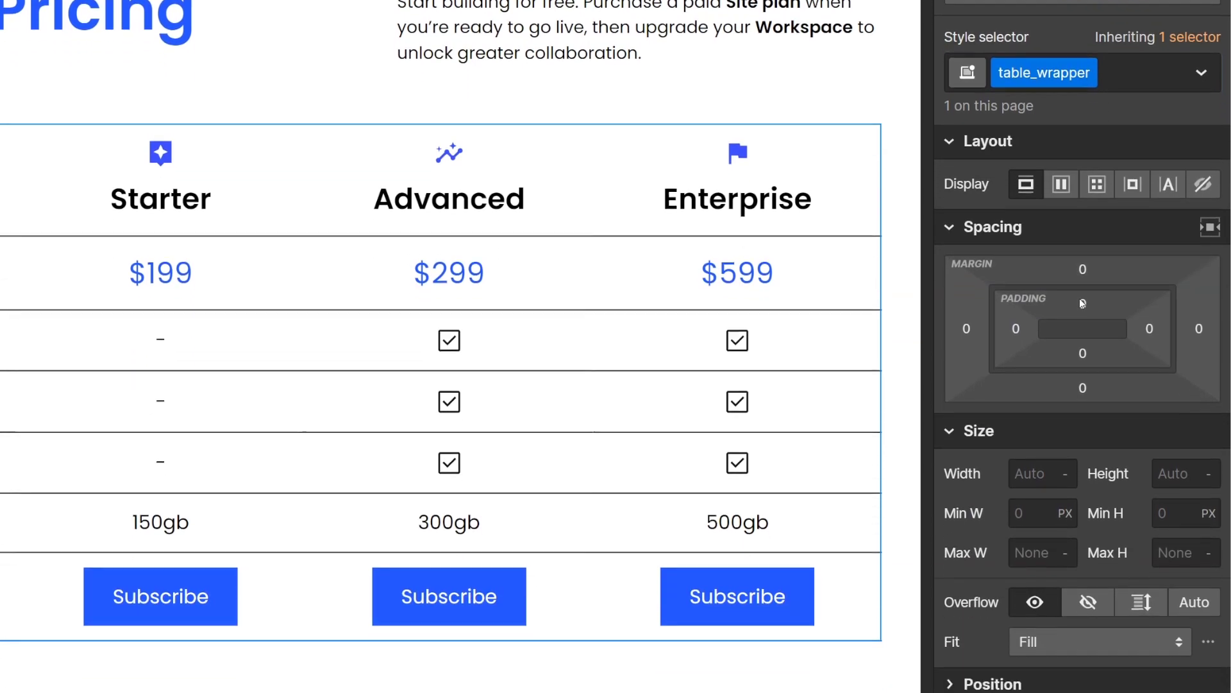
left_click(1082, 447)
type("3rem")
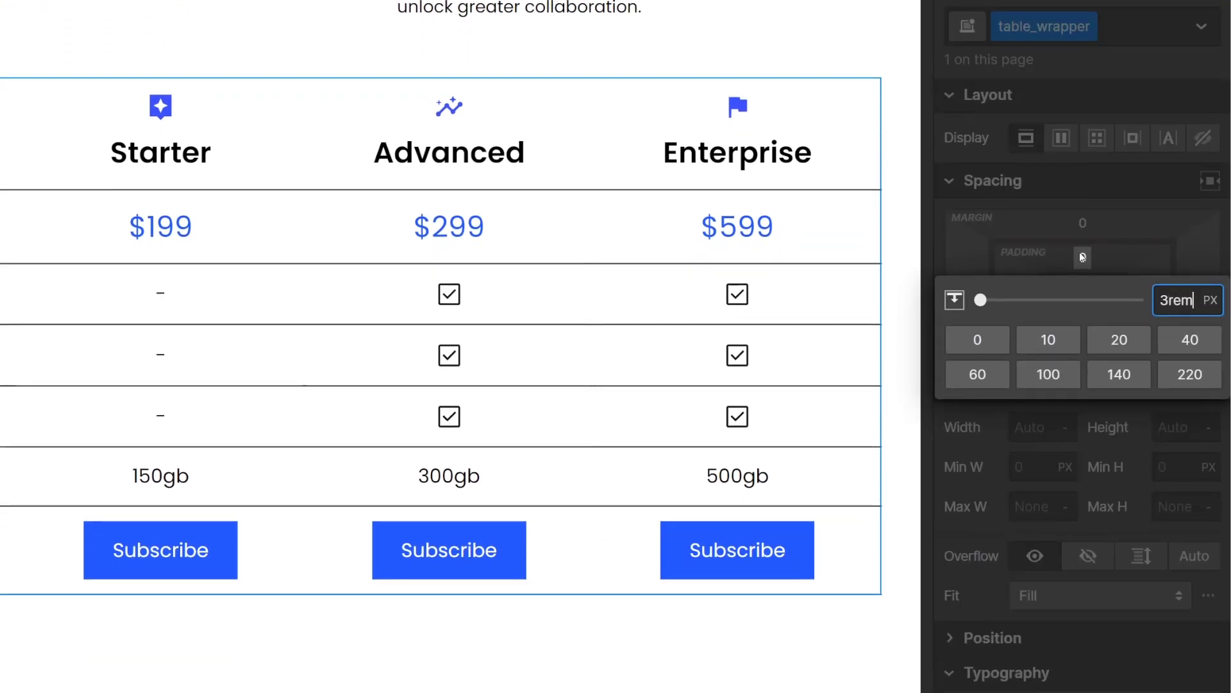
key("Return")
scroll(1082, 279, "down", 10)
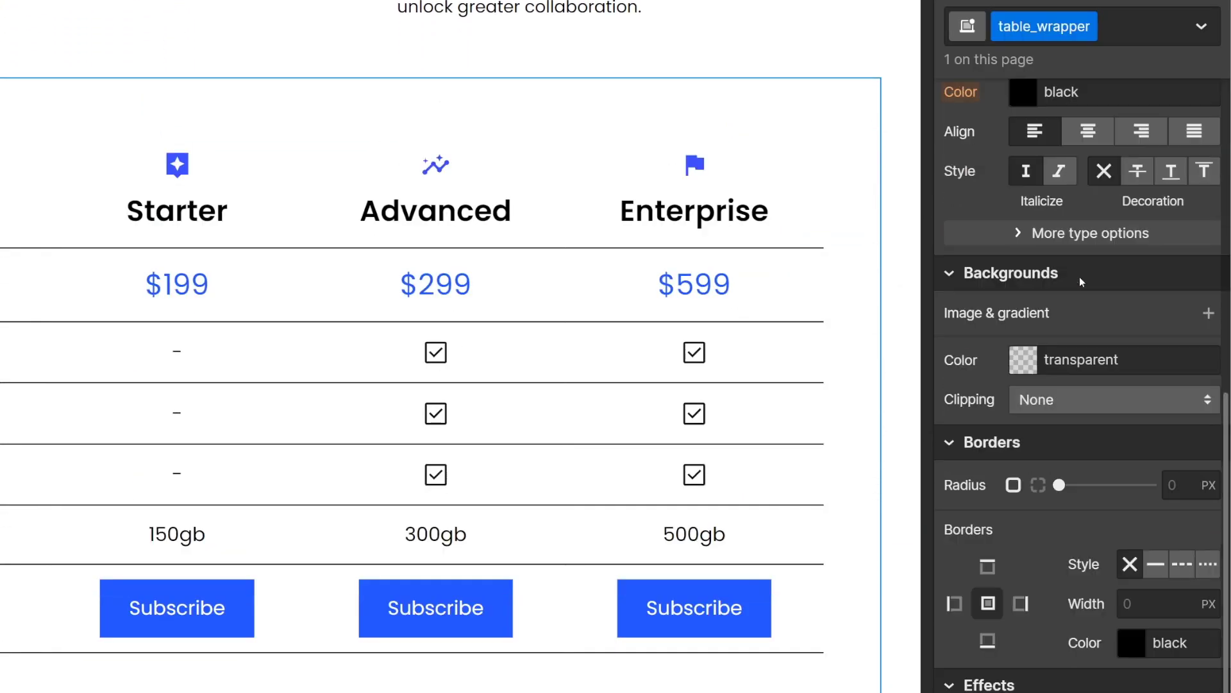
left_click(1152, 569)
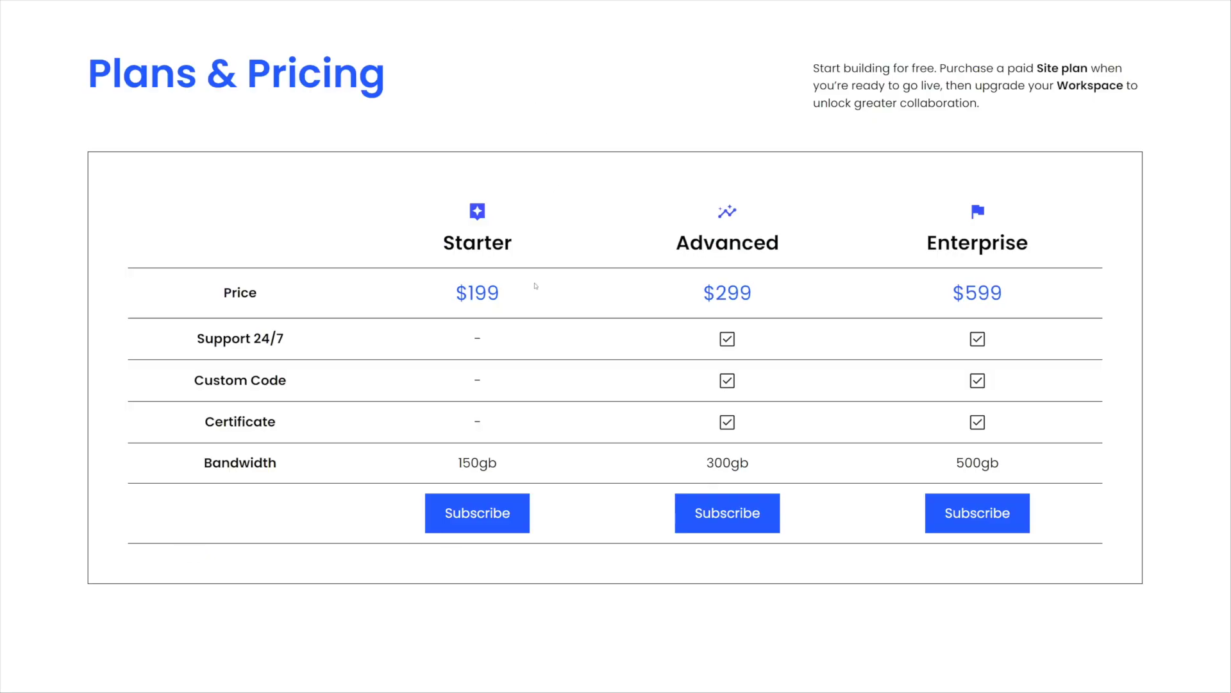
Inspect the Price cell of the published pricing table in Chrome DevTools
right_click(535, 286)
left_click(588, 456)
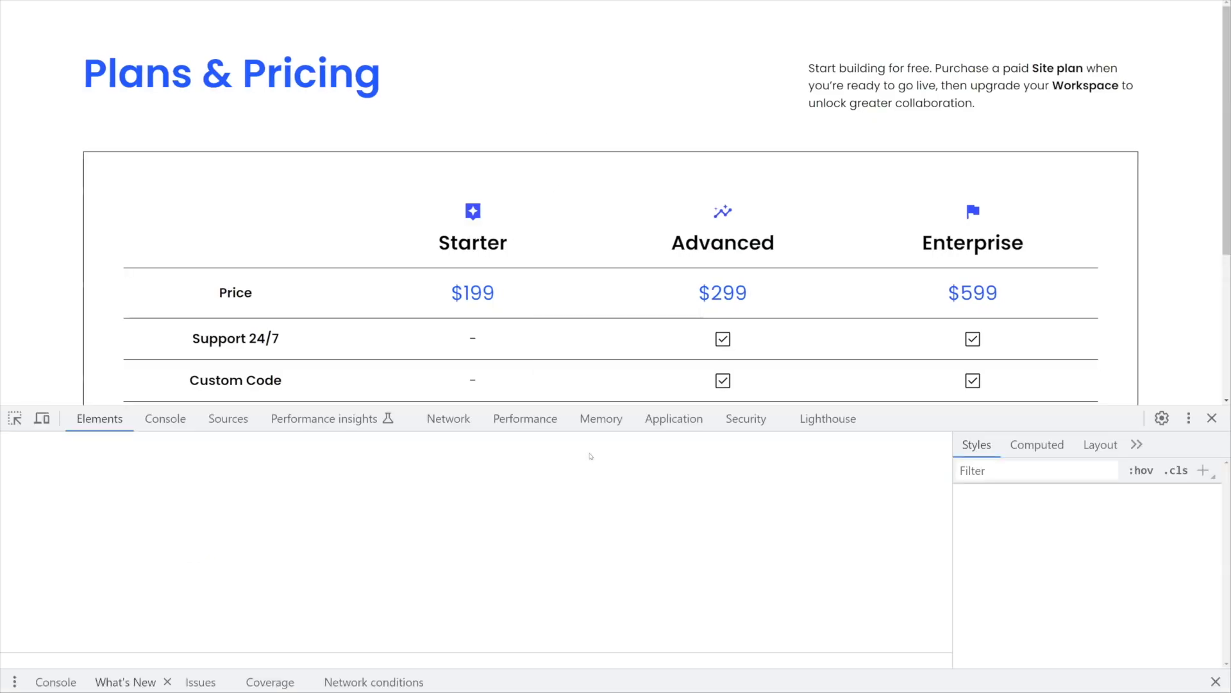